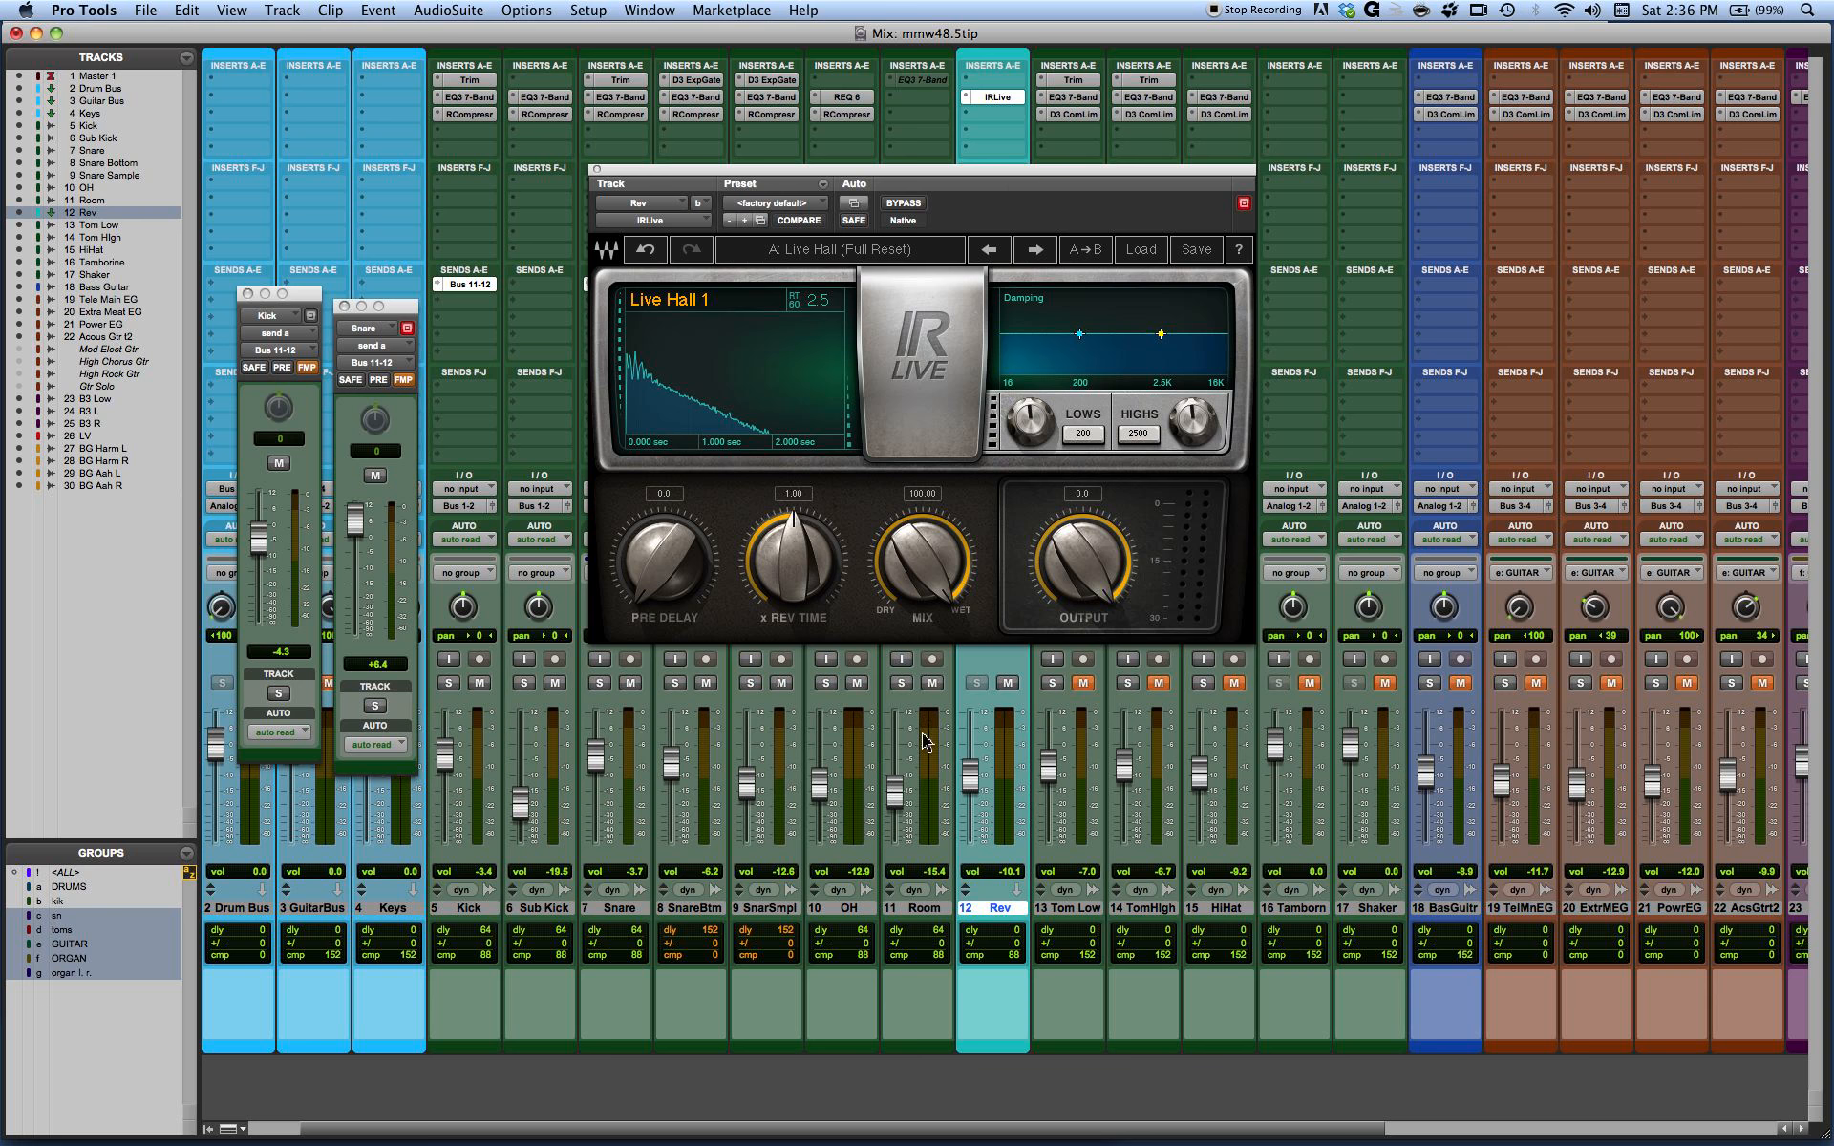
# - Compare the mix with Rev muted, and set the Kick send to -6.8, Snare send to +4.2 and Rev volume to -8.3
pyautogui.click(1007, 683)
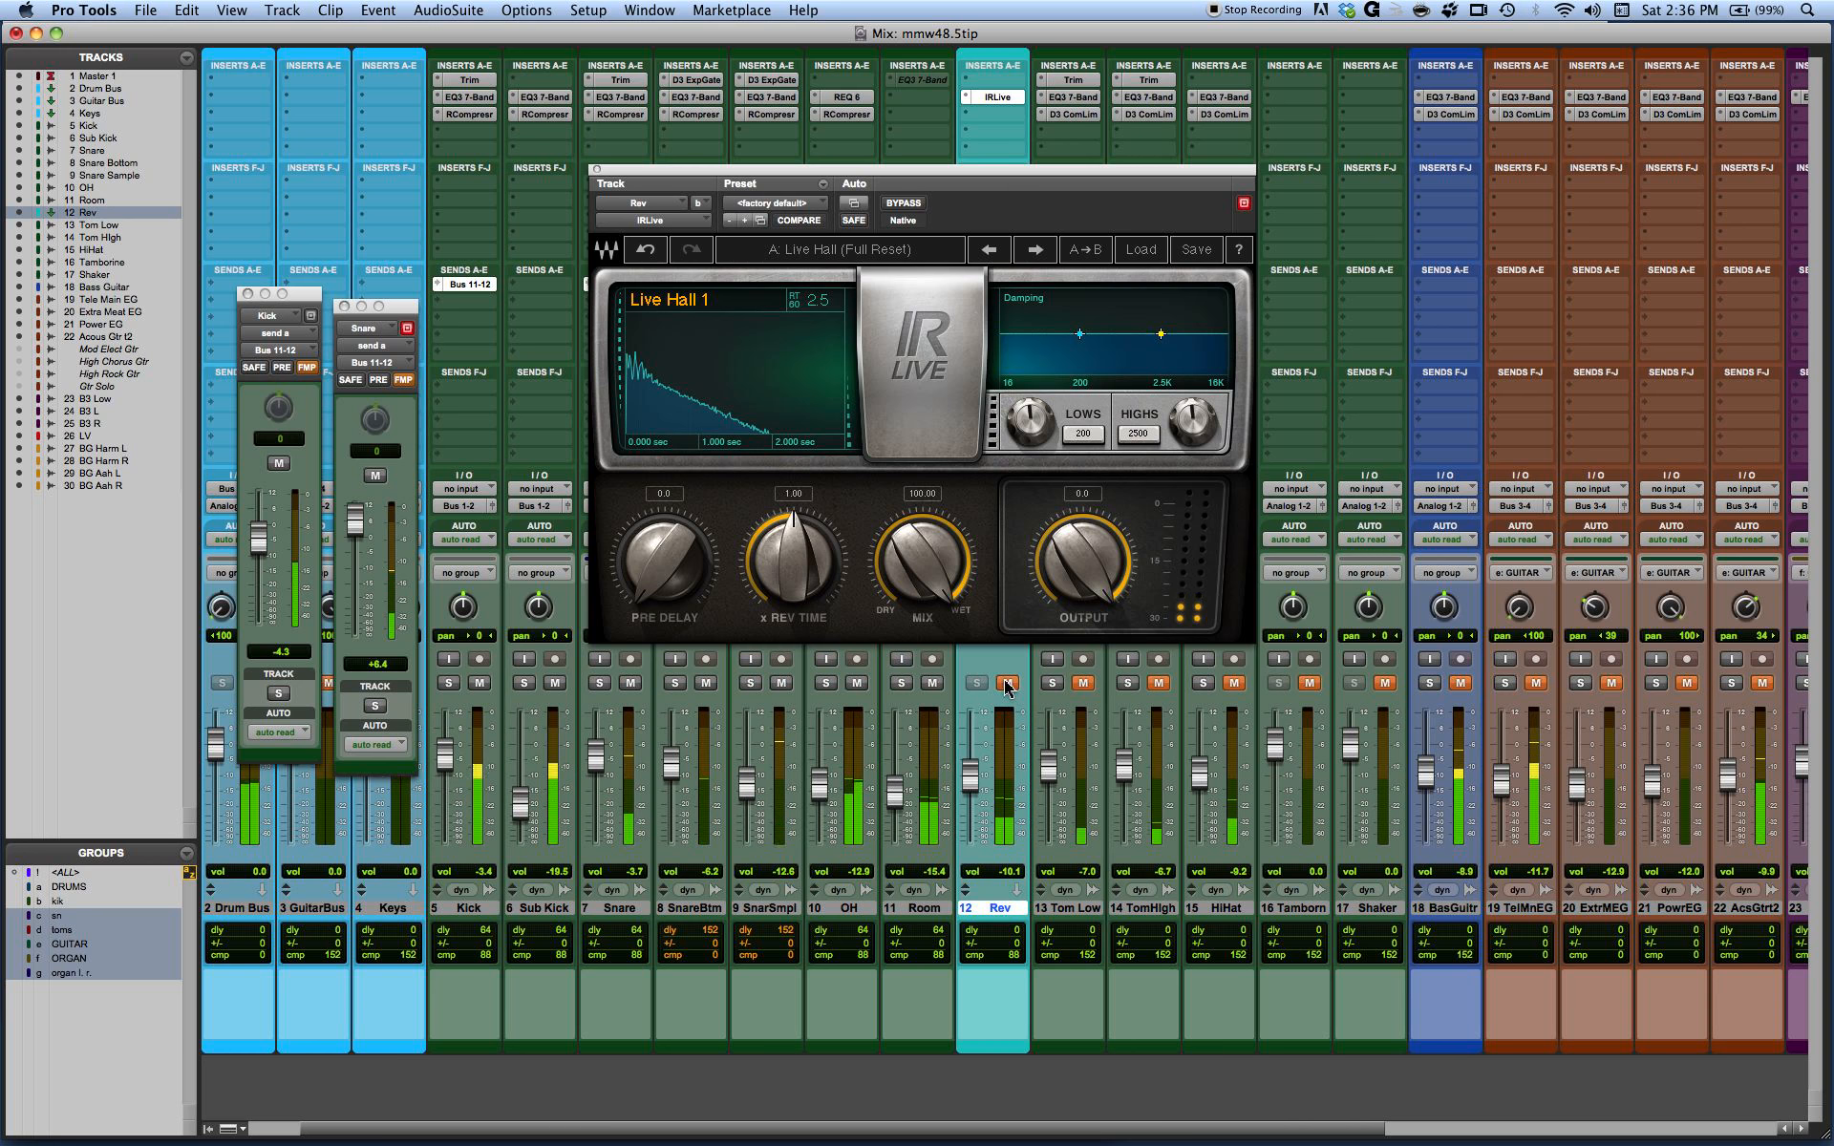
pyautogui.click(1007, 683)
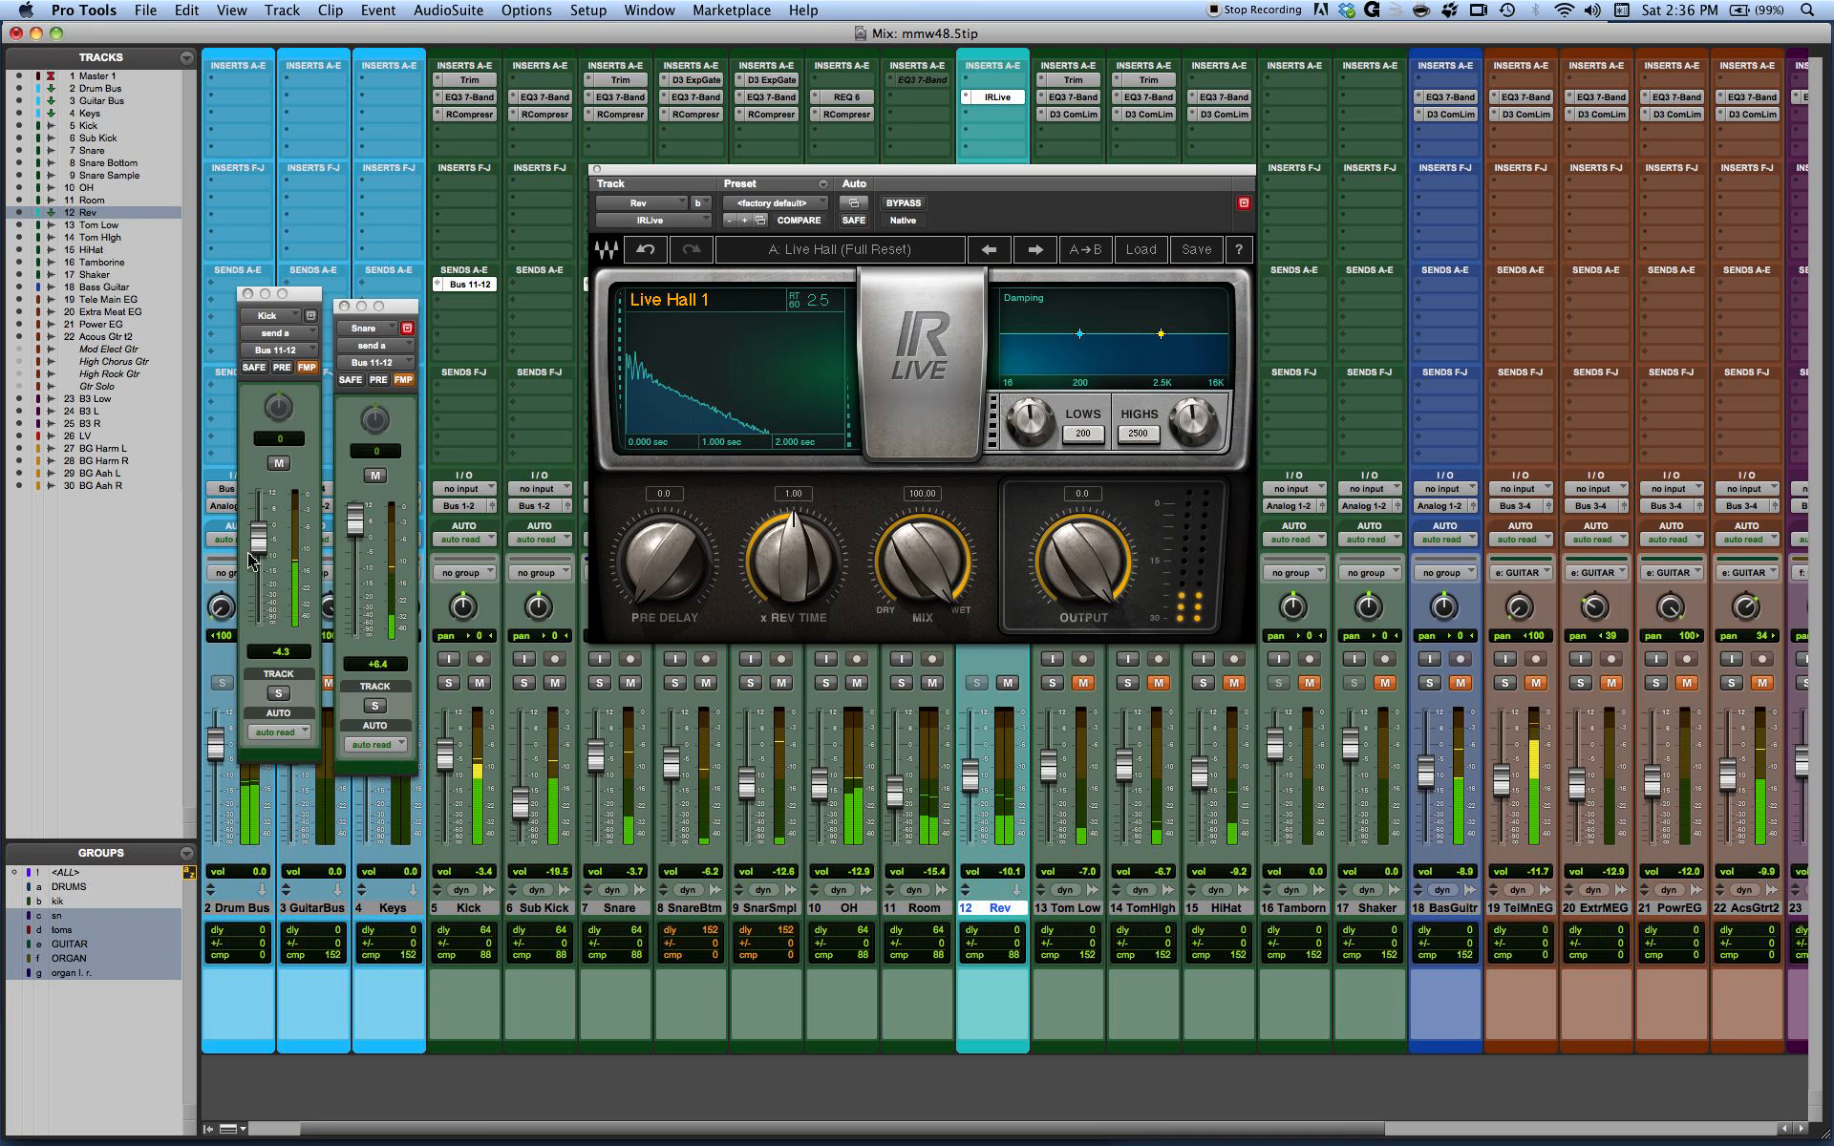
pyautogui.moveTo(258, 541); pyautogui.dragTo(354, 539)
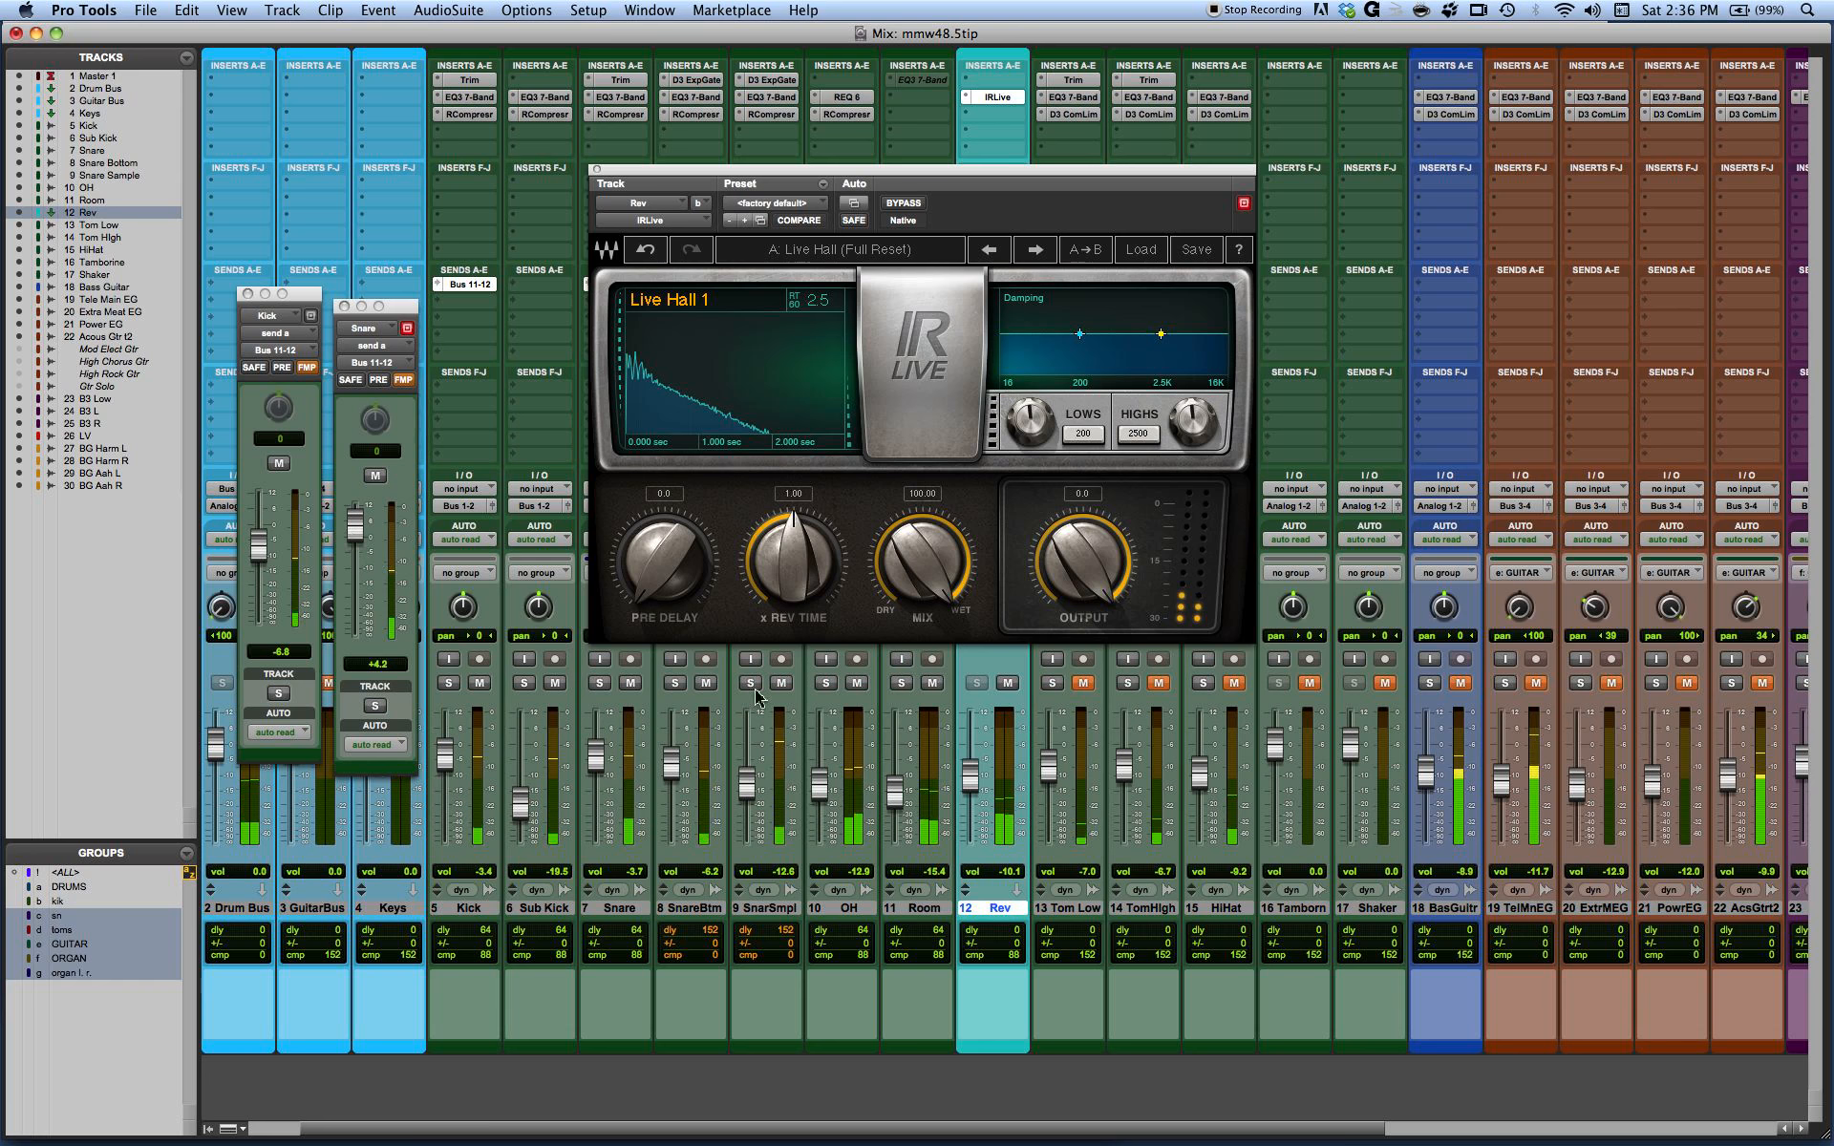
pyautogui.moveTo(972, 781); pyautogui.dragTo(972, 777)
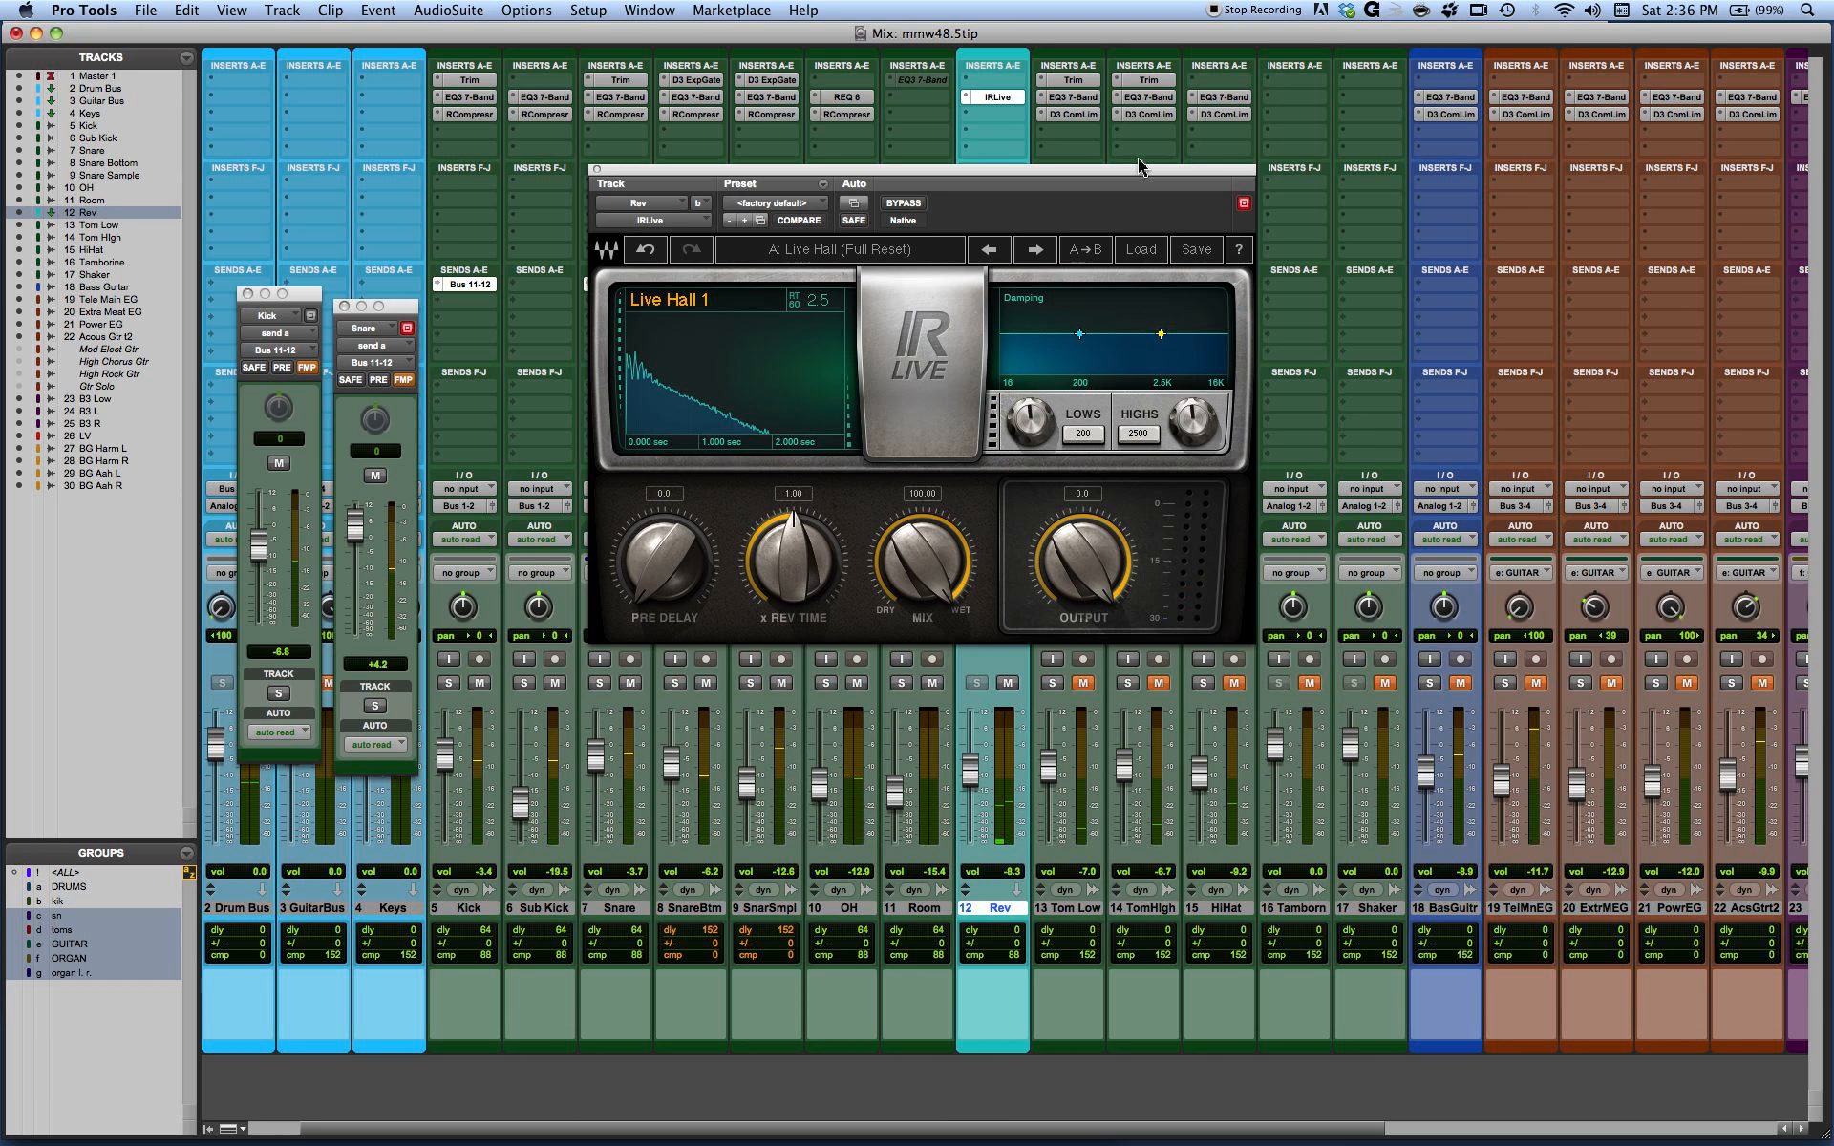
# - Audition the IR Live factory presets during playback, from Live Hall 2 with reset through the halls and chambers to Live Room 3
pyautogui.click(1142, 251)
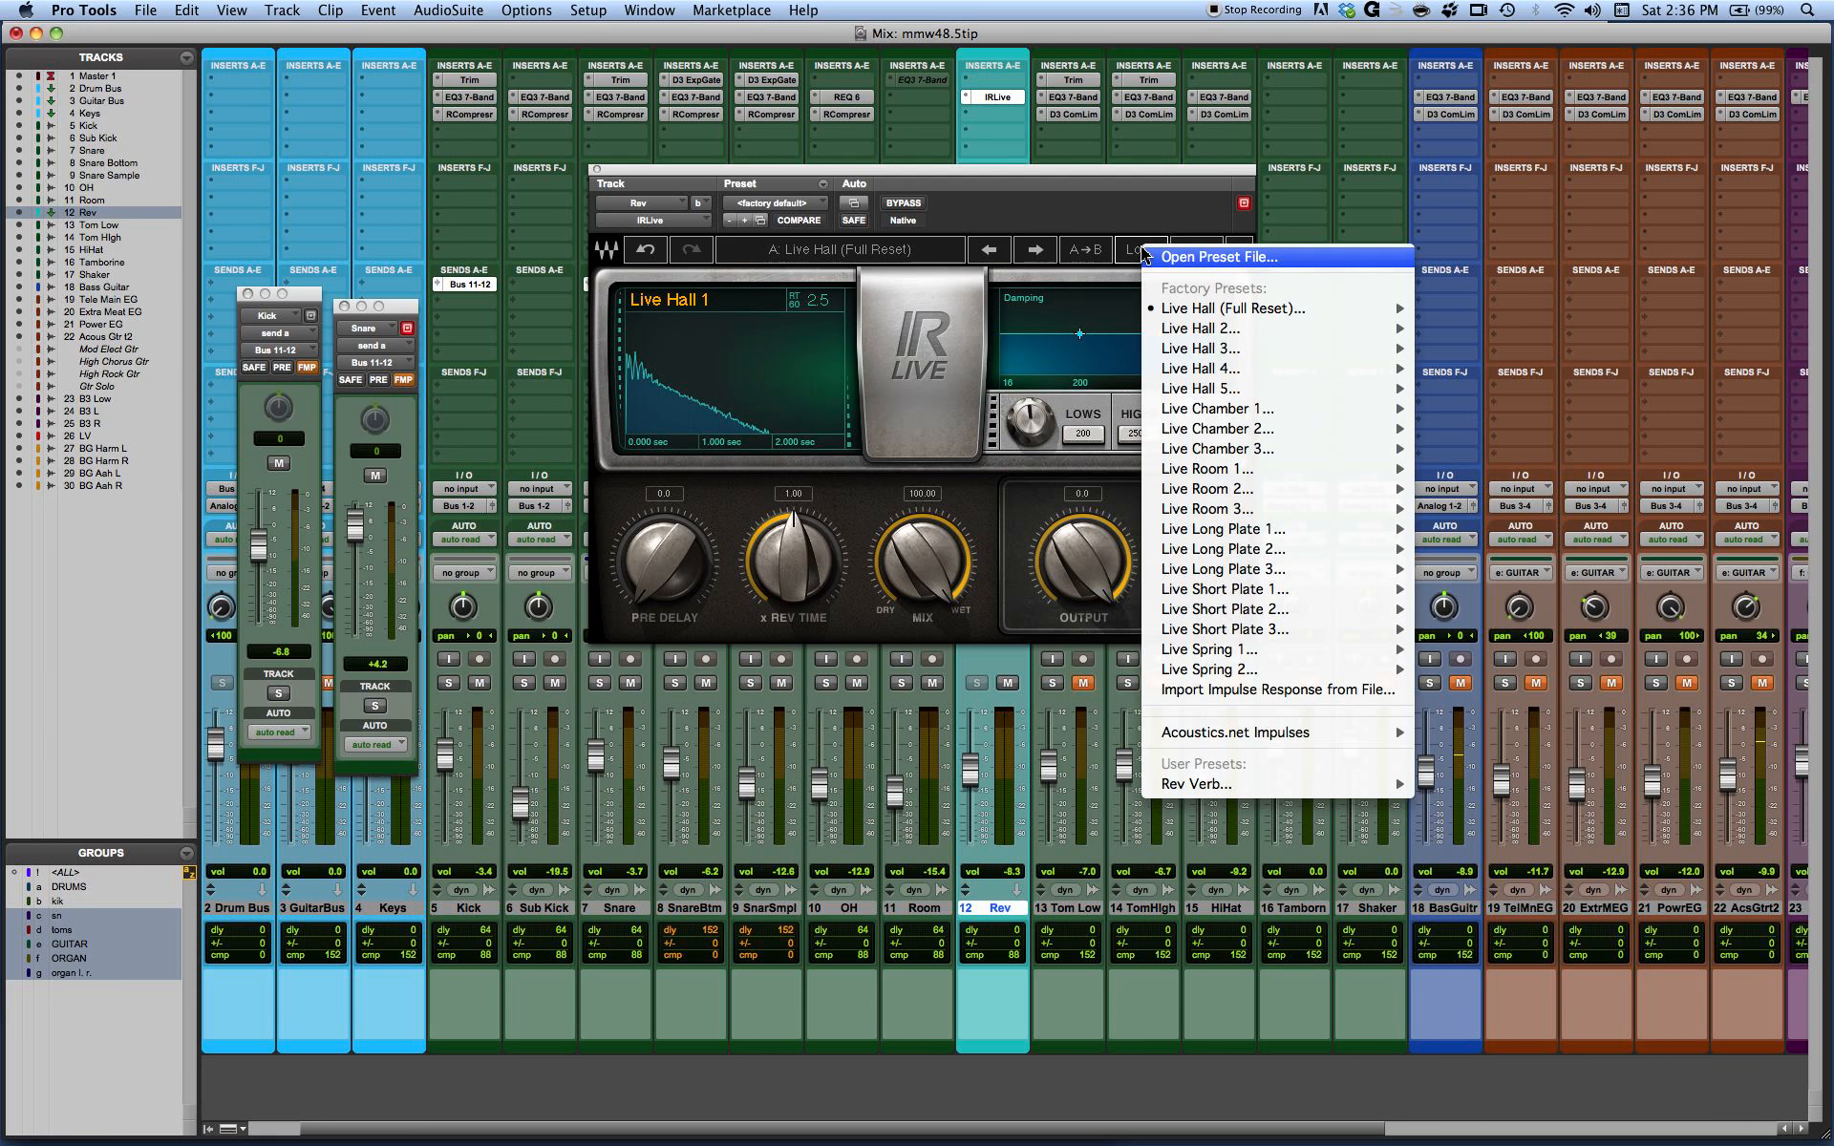
pyautogui.moveTo(1167, 328)
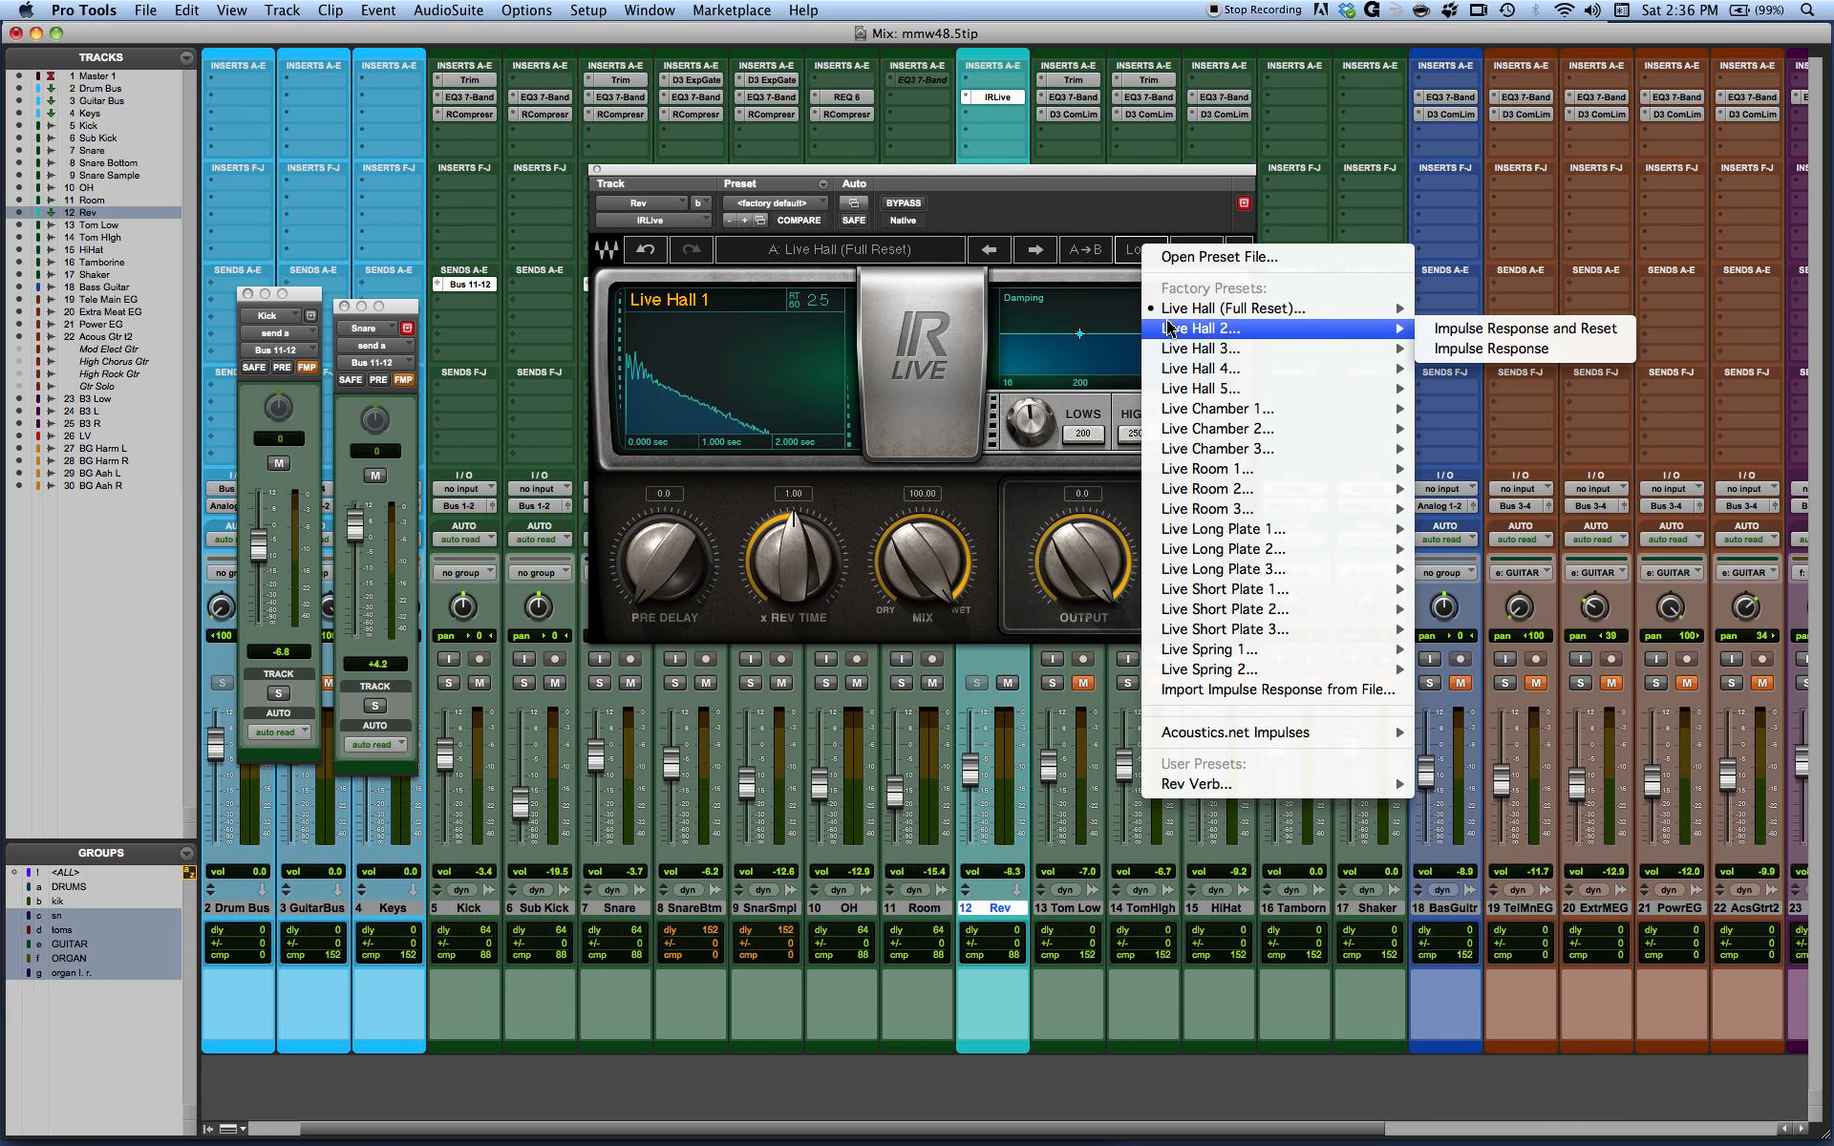
pyautogui.click(1519, 328)
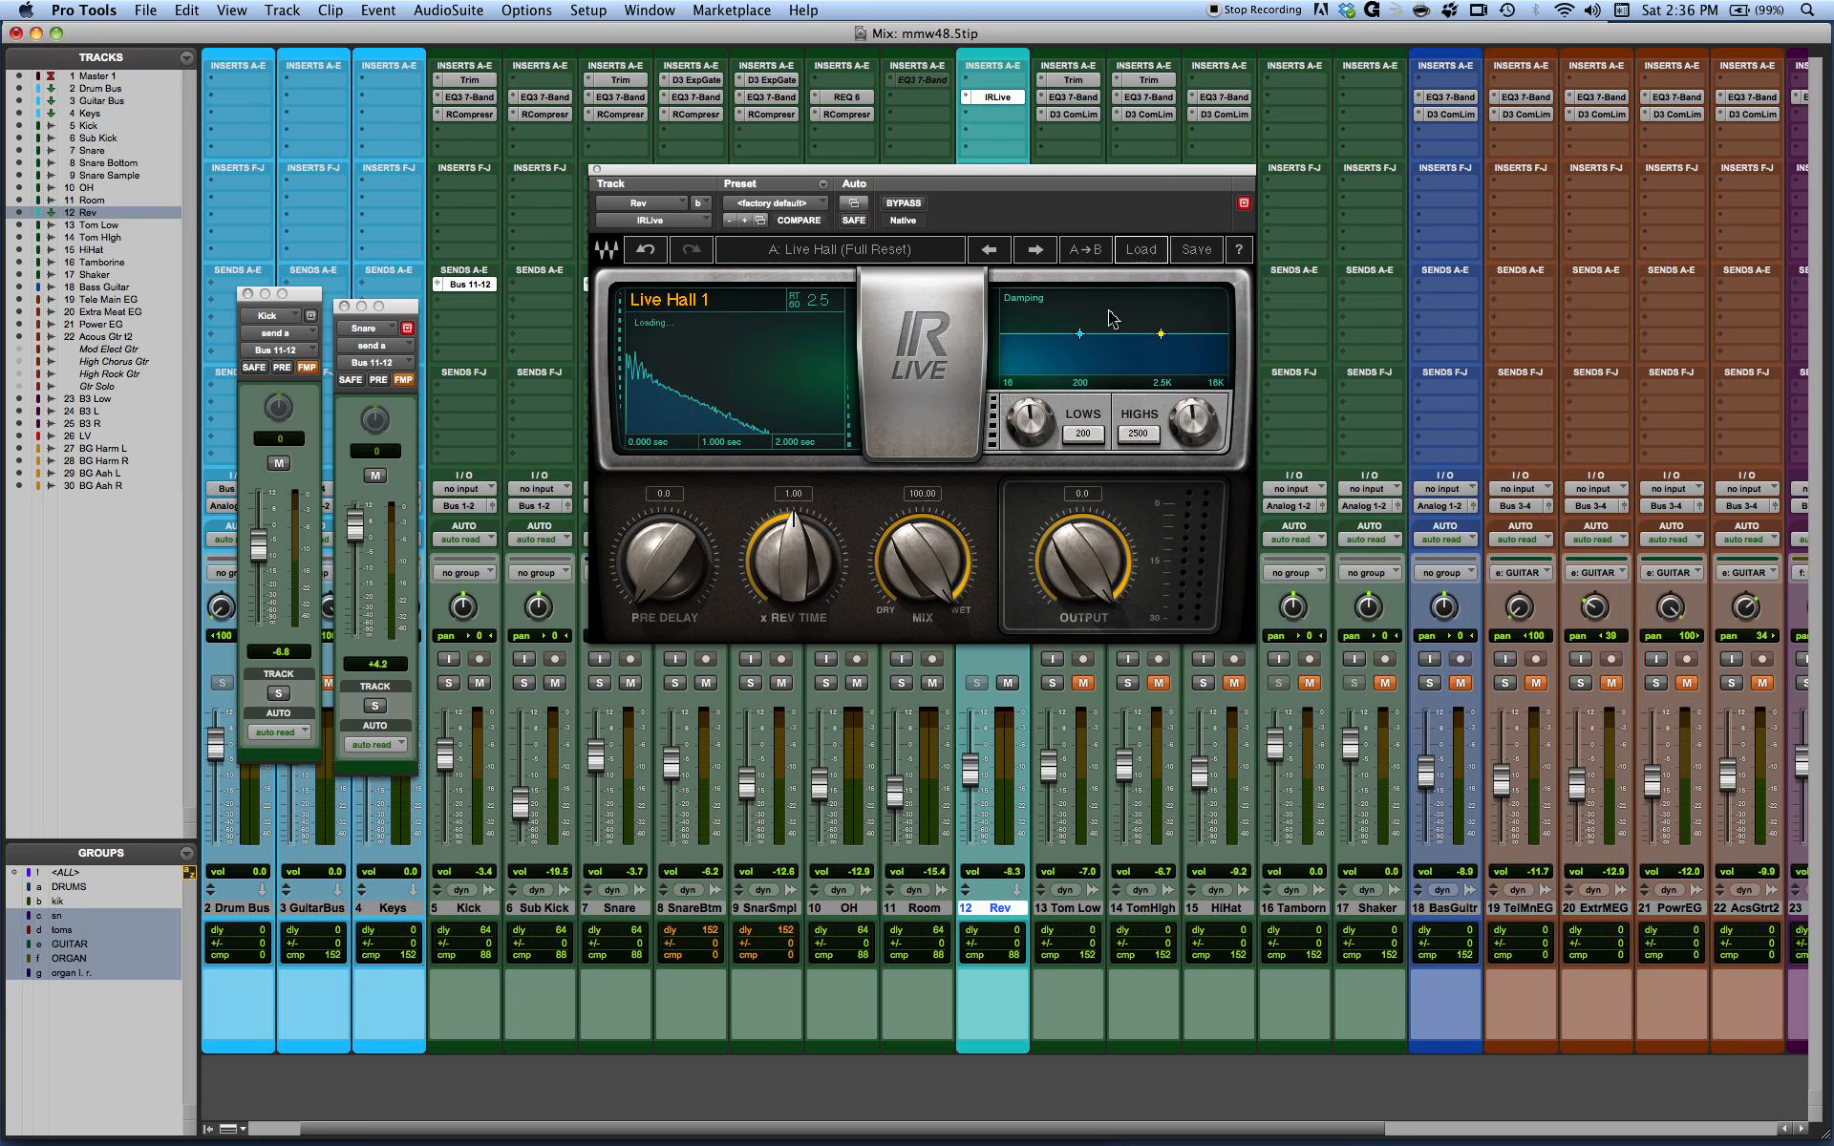
pyautogui.click(1036, 249)
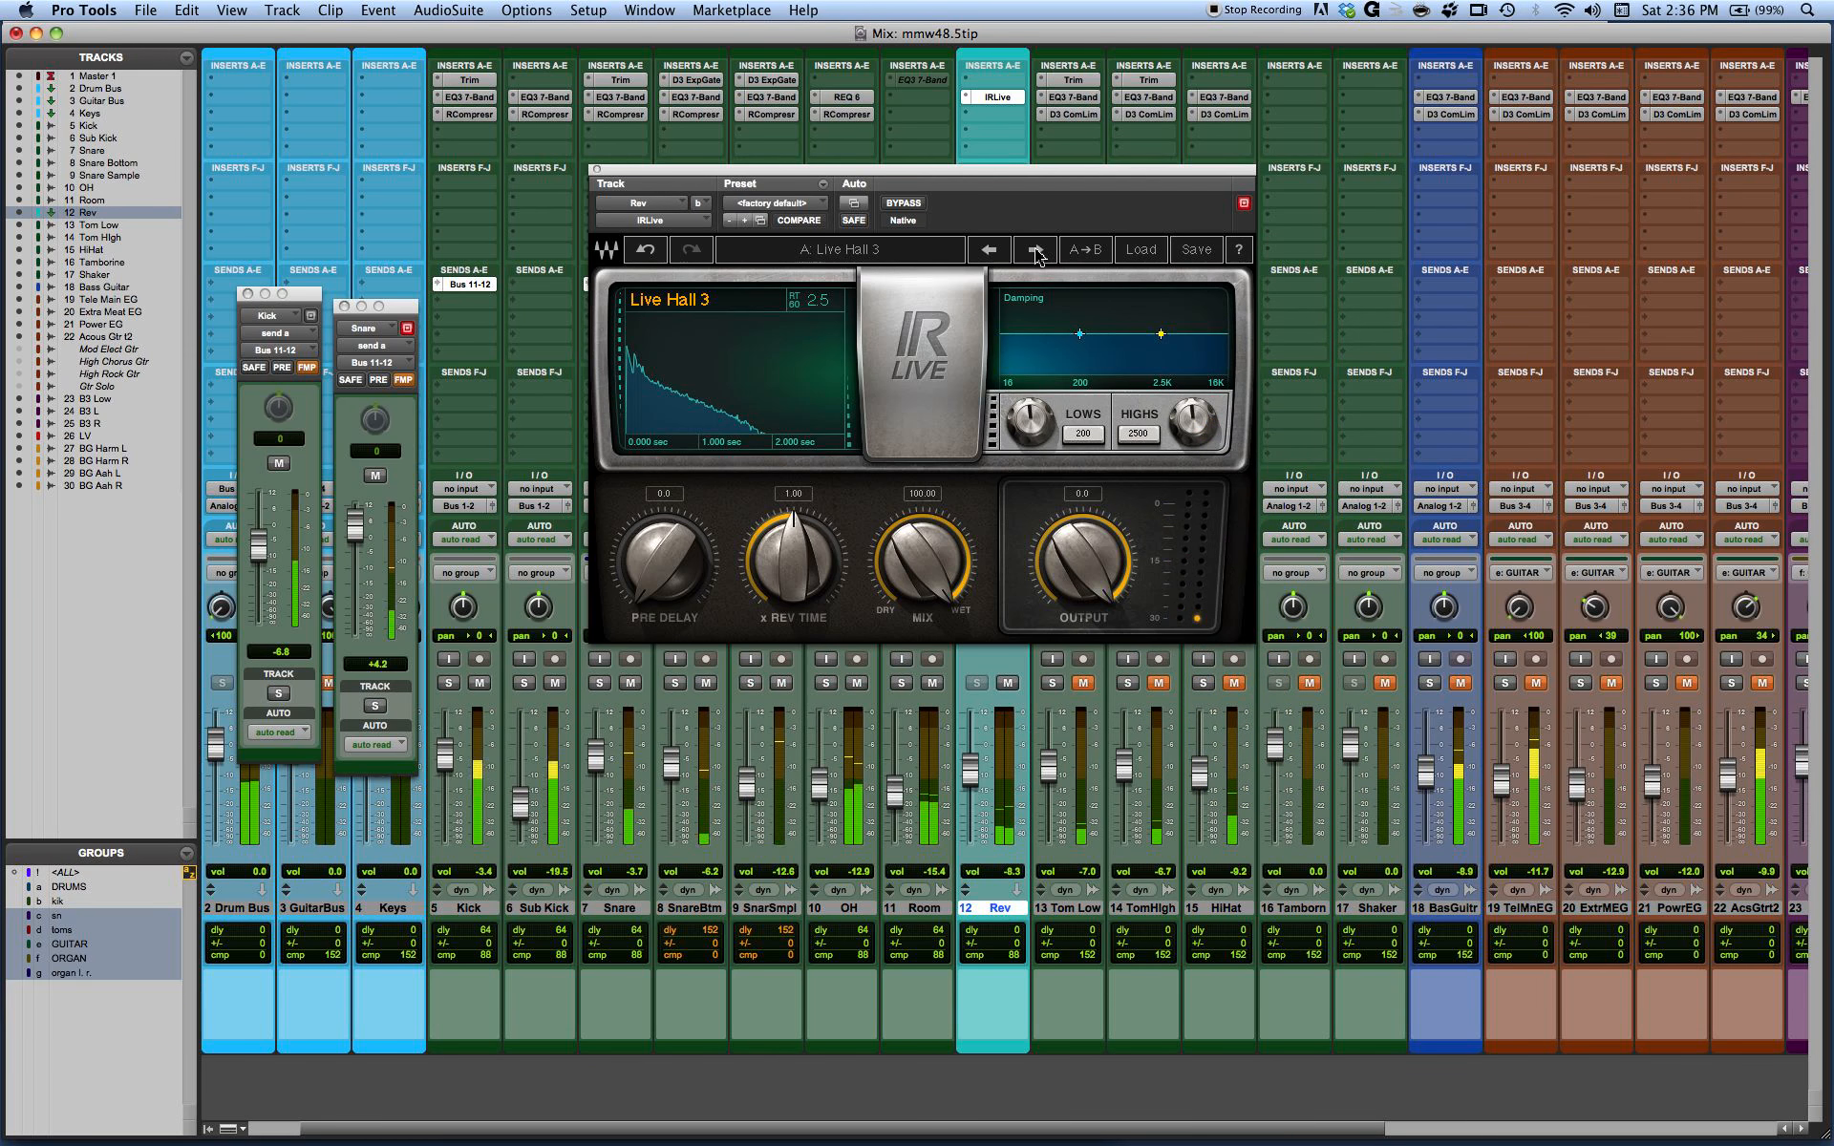
pyautogui.click(1036, 249)
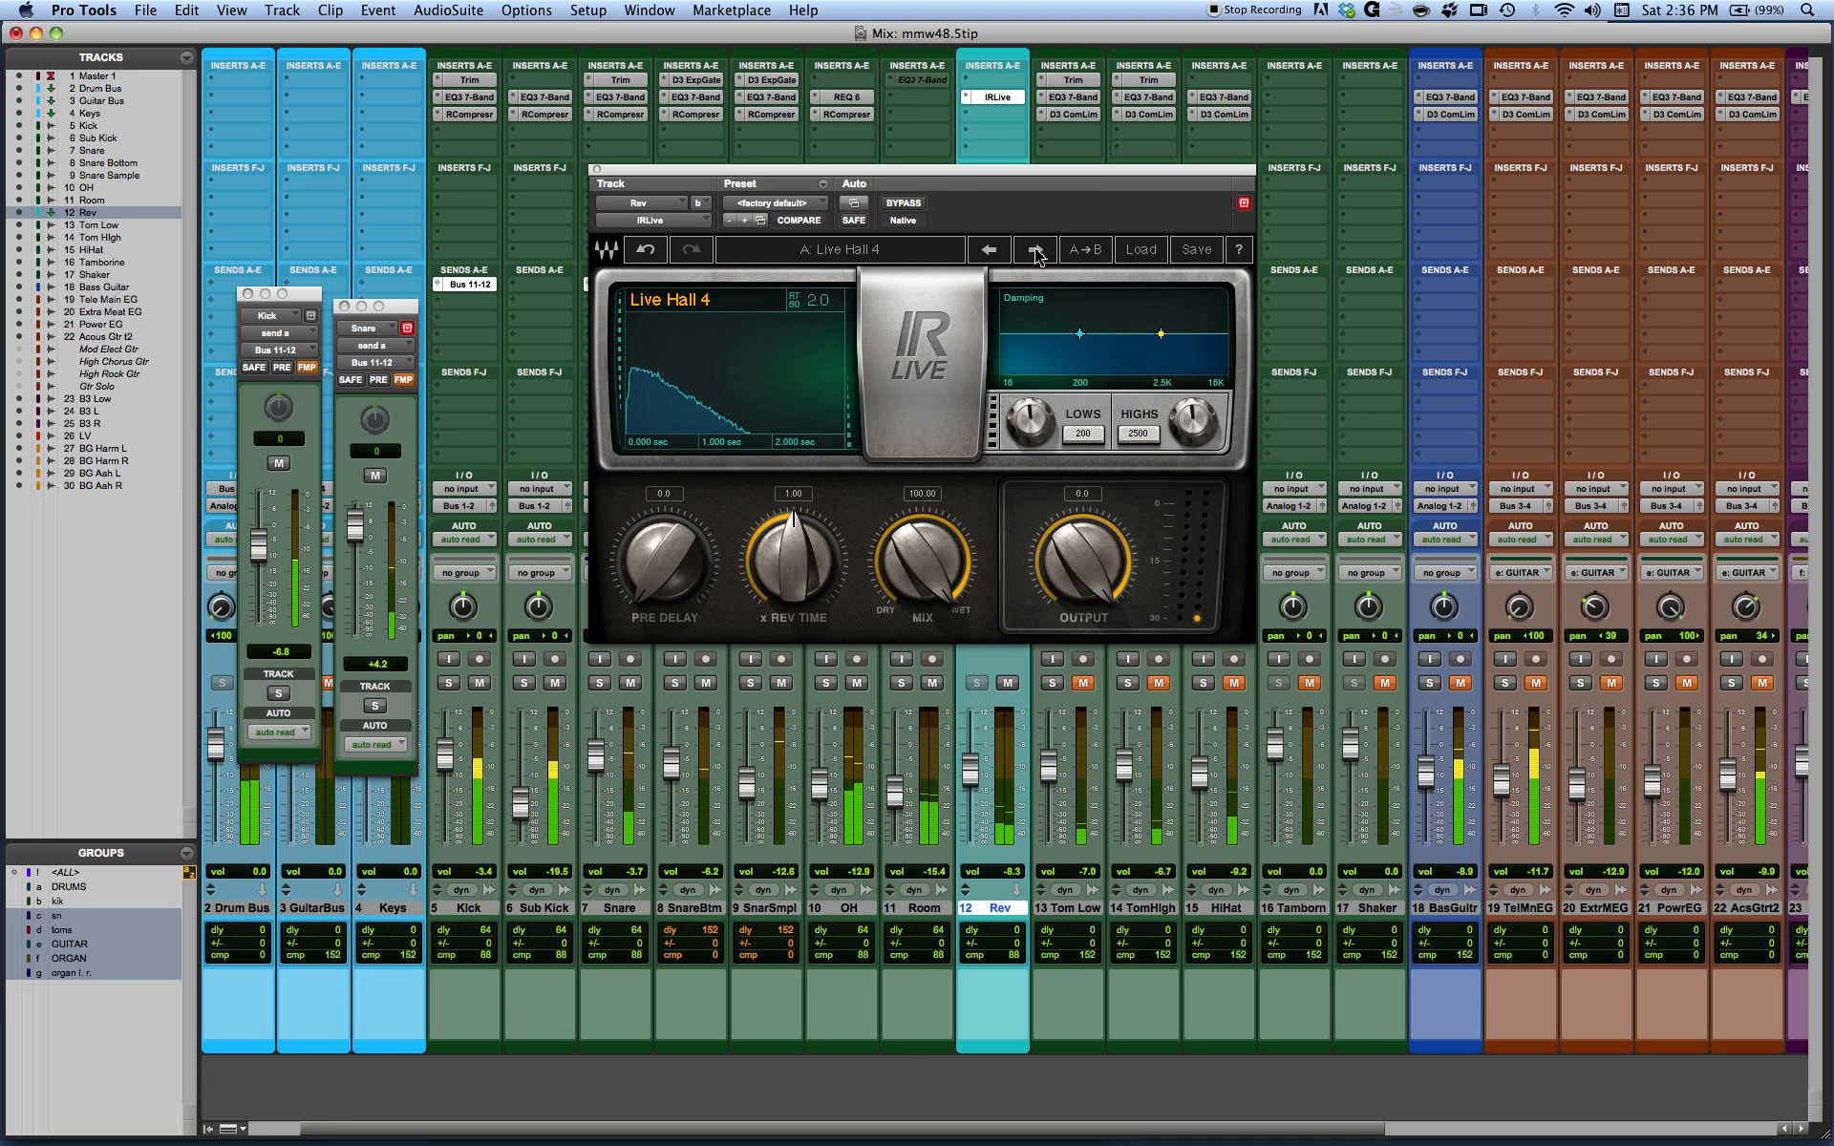
pyautogui.click(1036, 250)
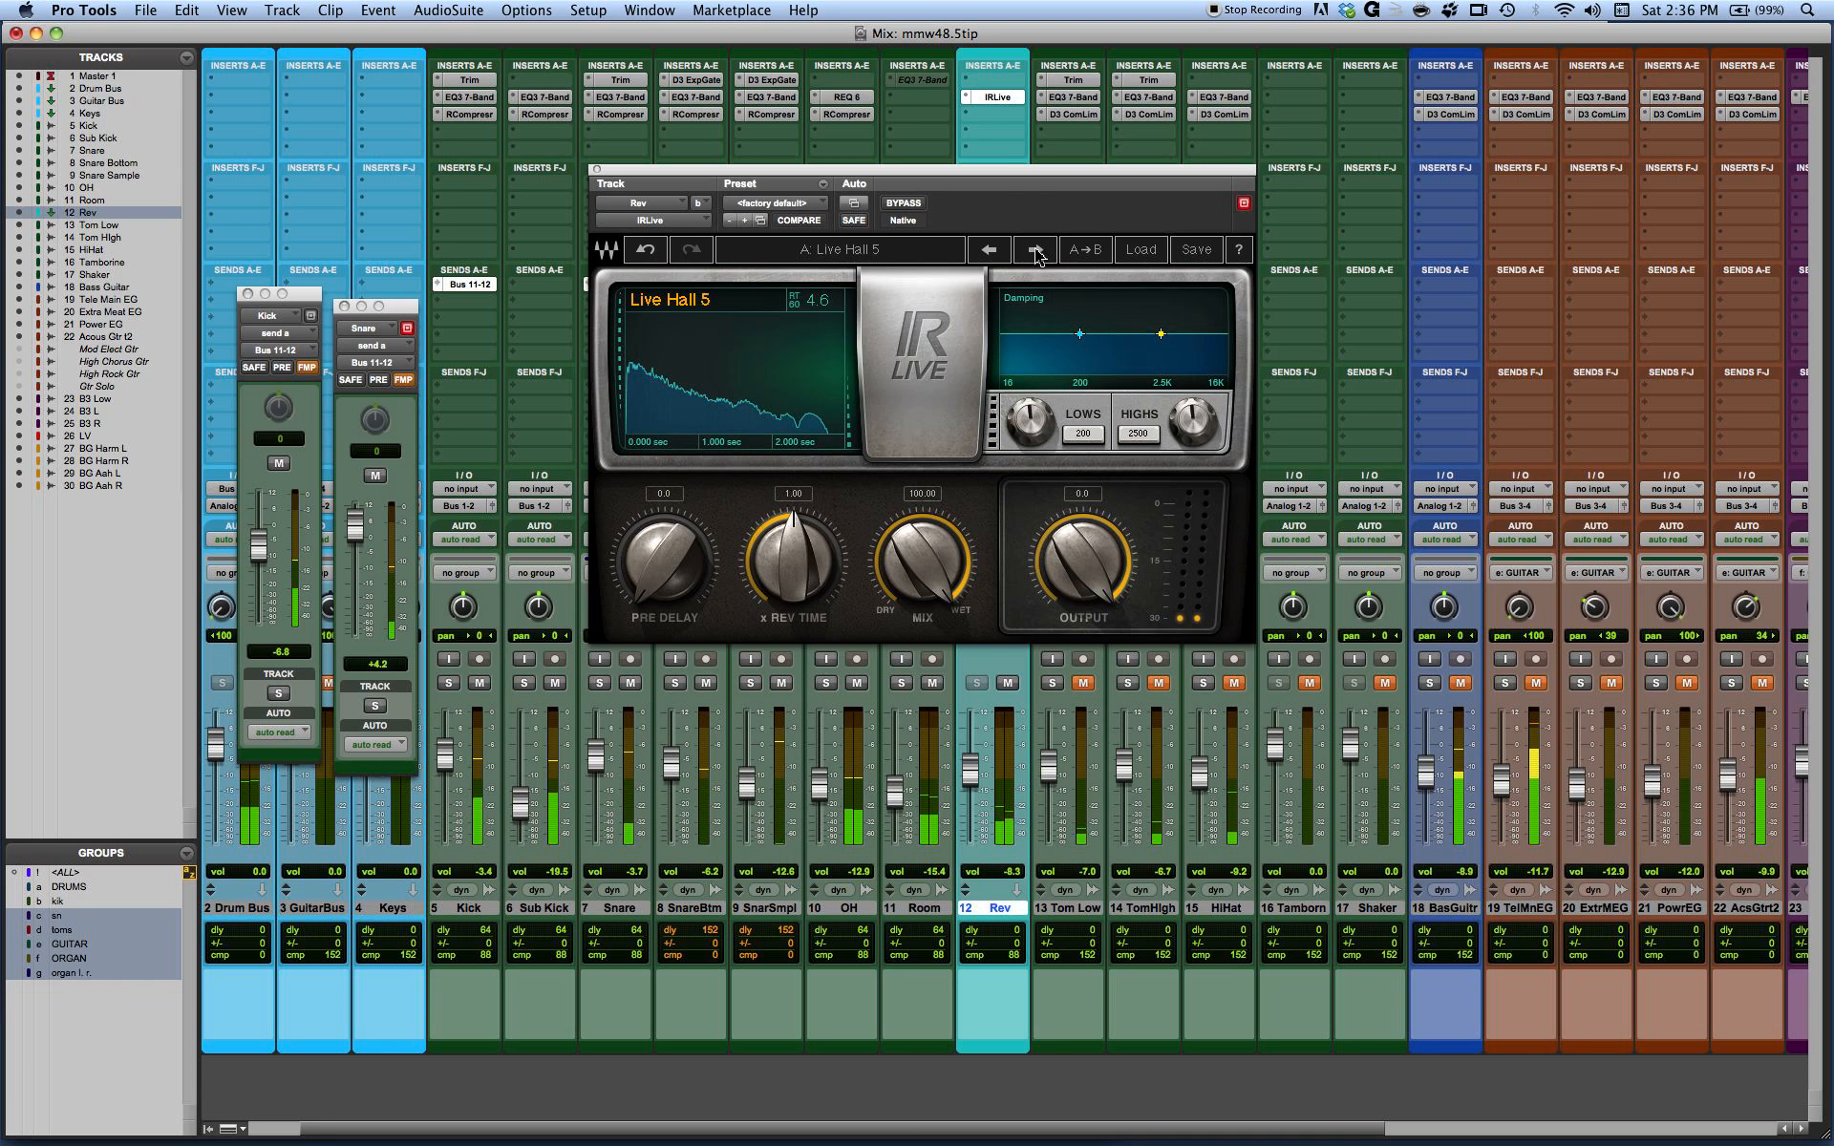
pyautogui.click(1035, 249)
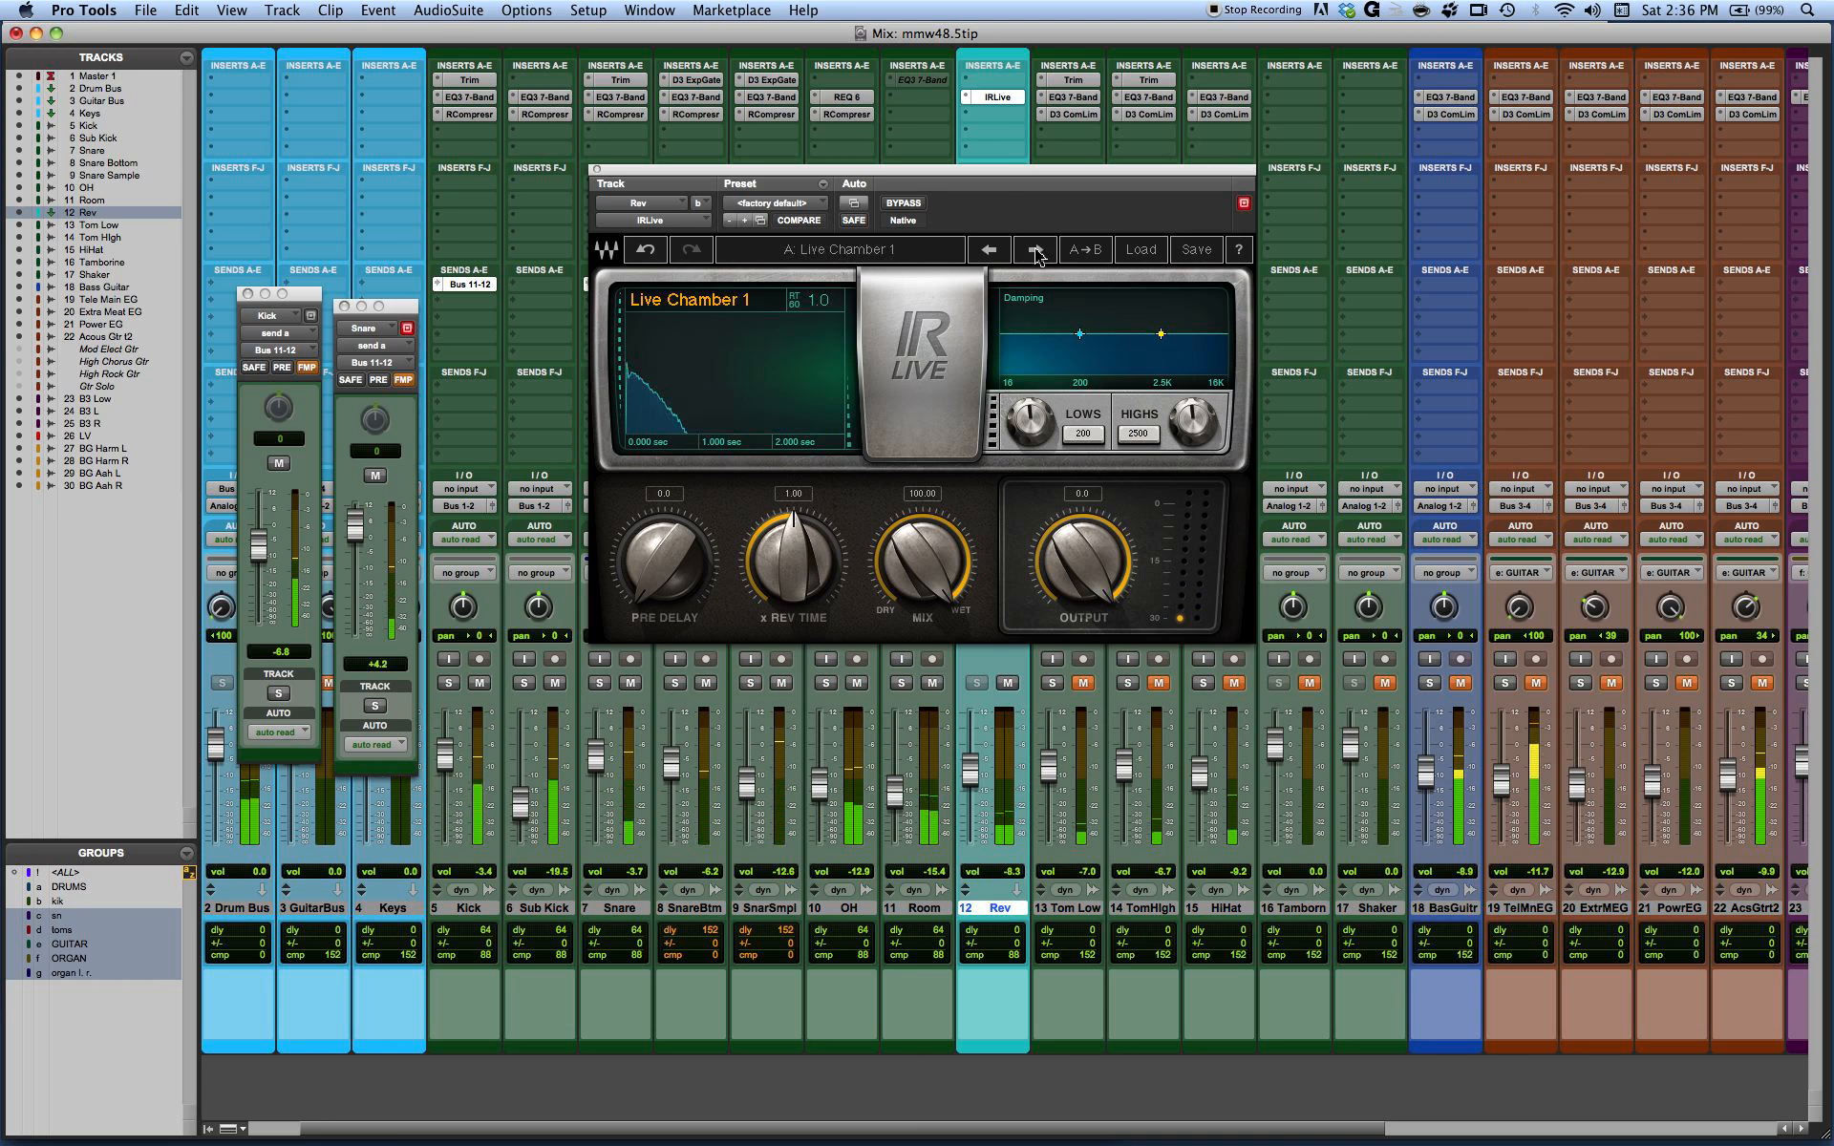
pyautogui.click(1036, 249)
pyautogui.click(1036, 249)
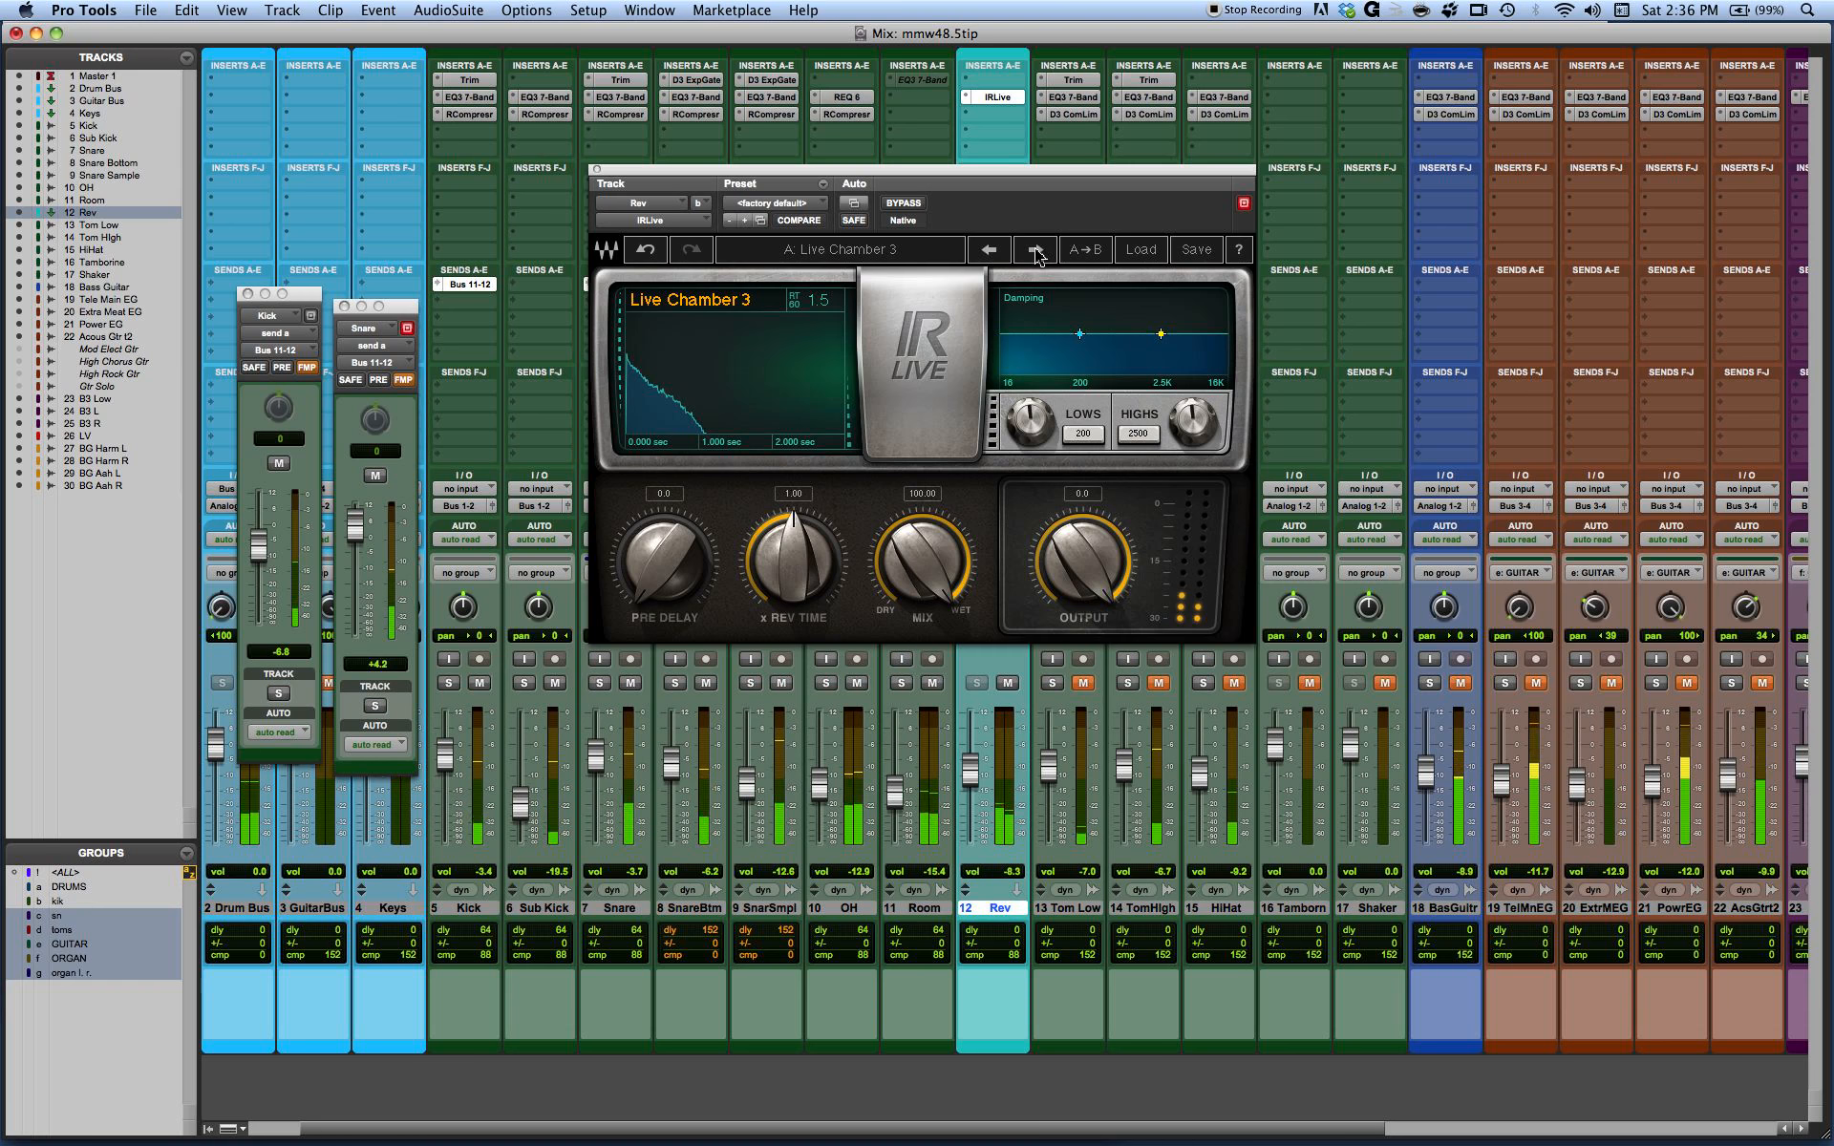
pyautogui.click(1035, 250)
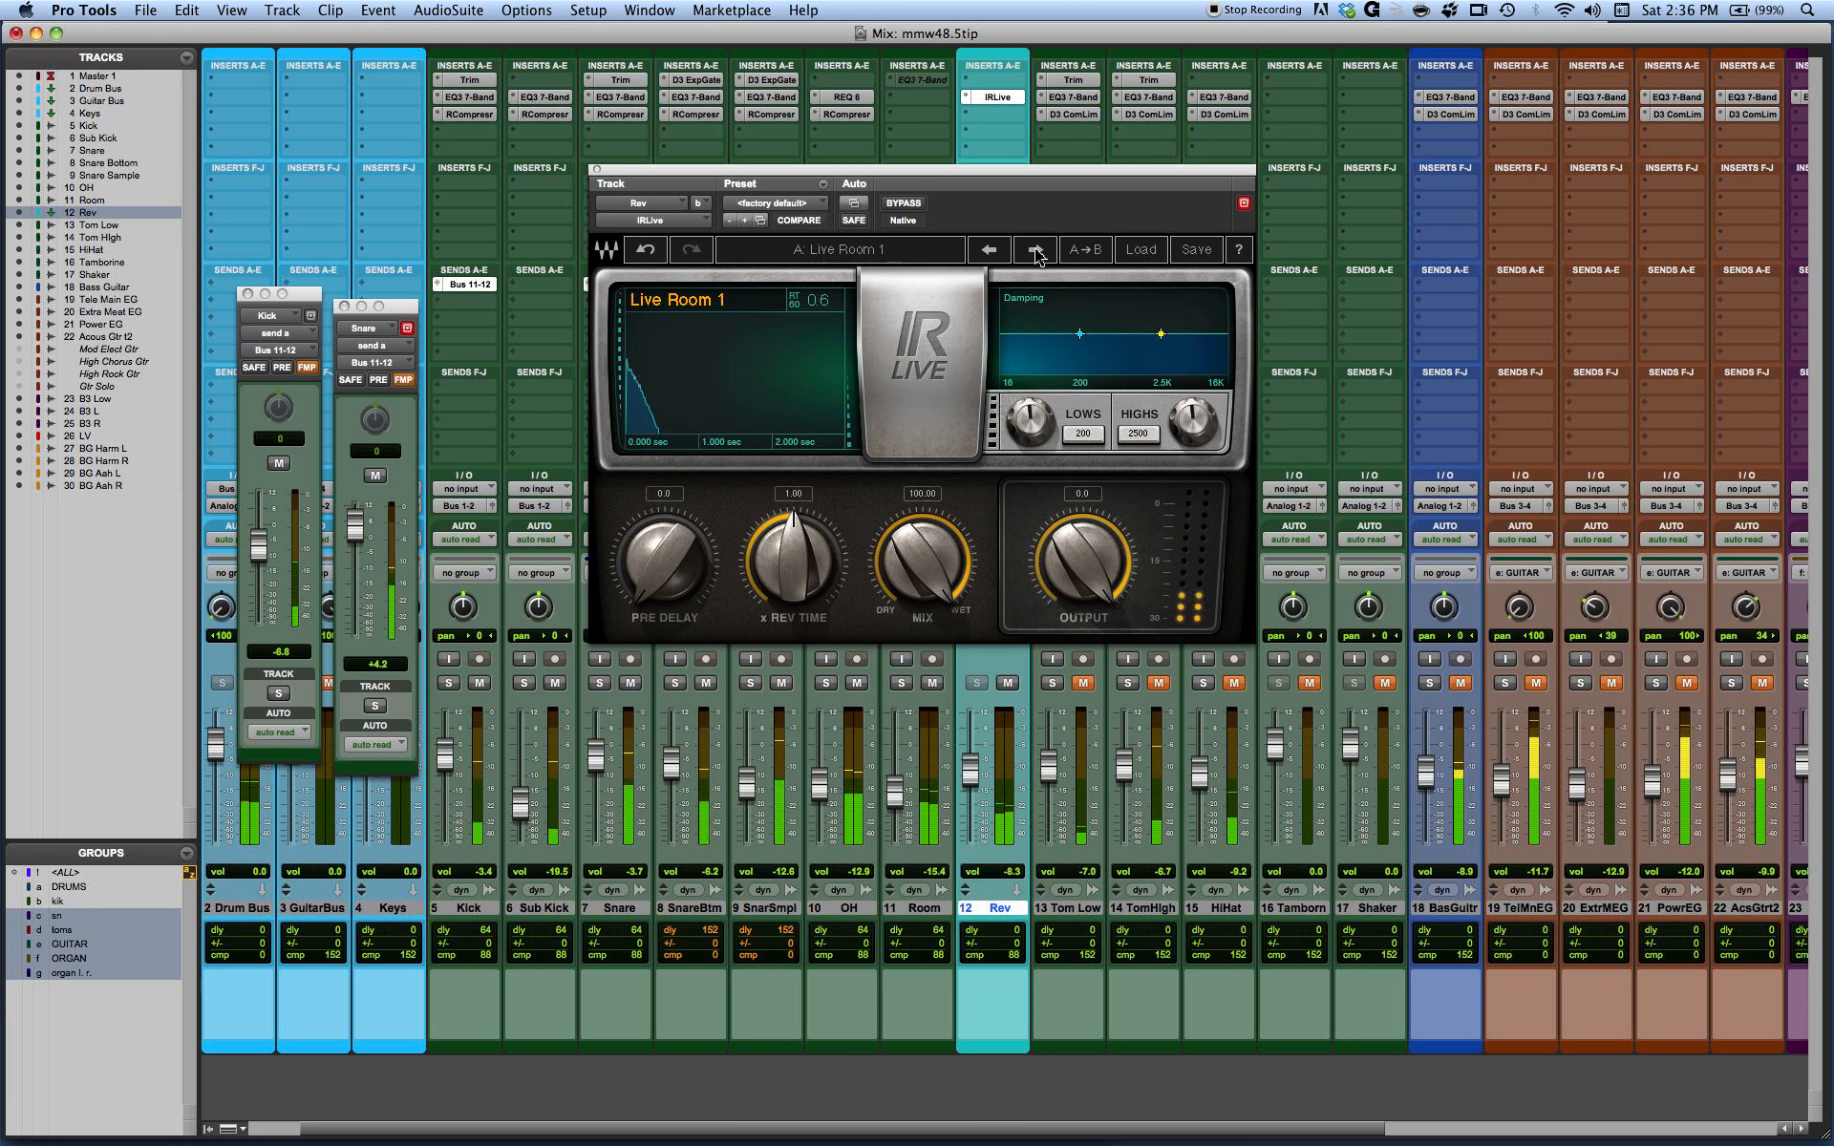
pyautogui.click(1036, 250)
pyautogui.click(1036, 250)
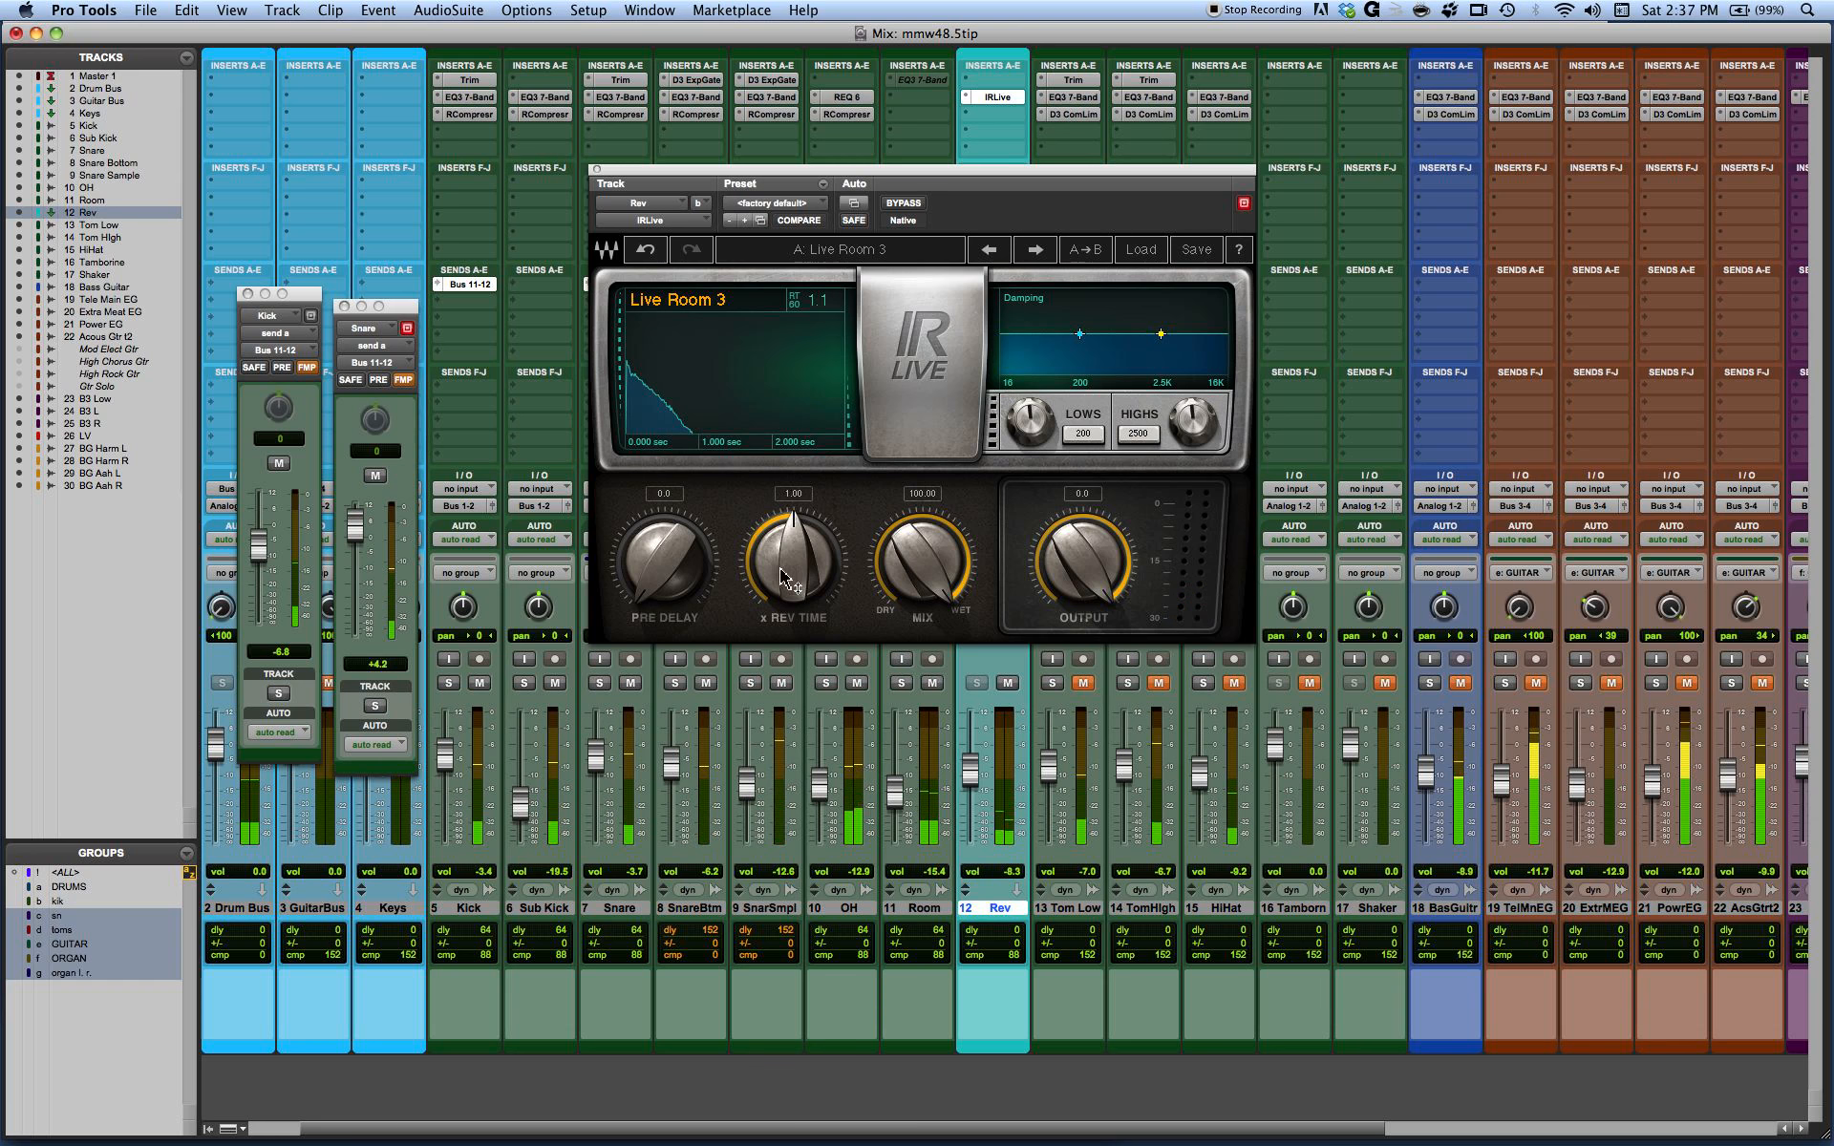
# - Adjust the Live Room 3 reverb time to 0.98 and set the pre-delay to 22.0
pyautogui.moveTo(785, 585); pyautogui.dragTo(785, 549)
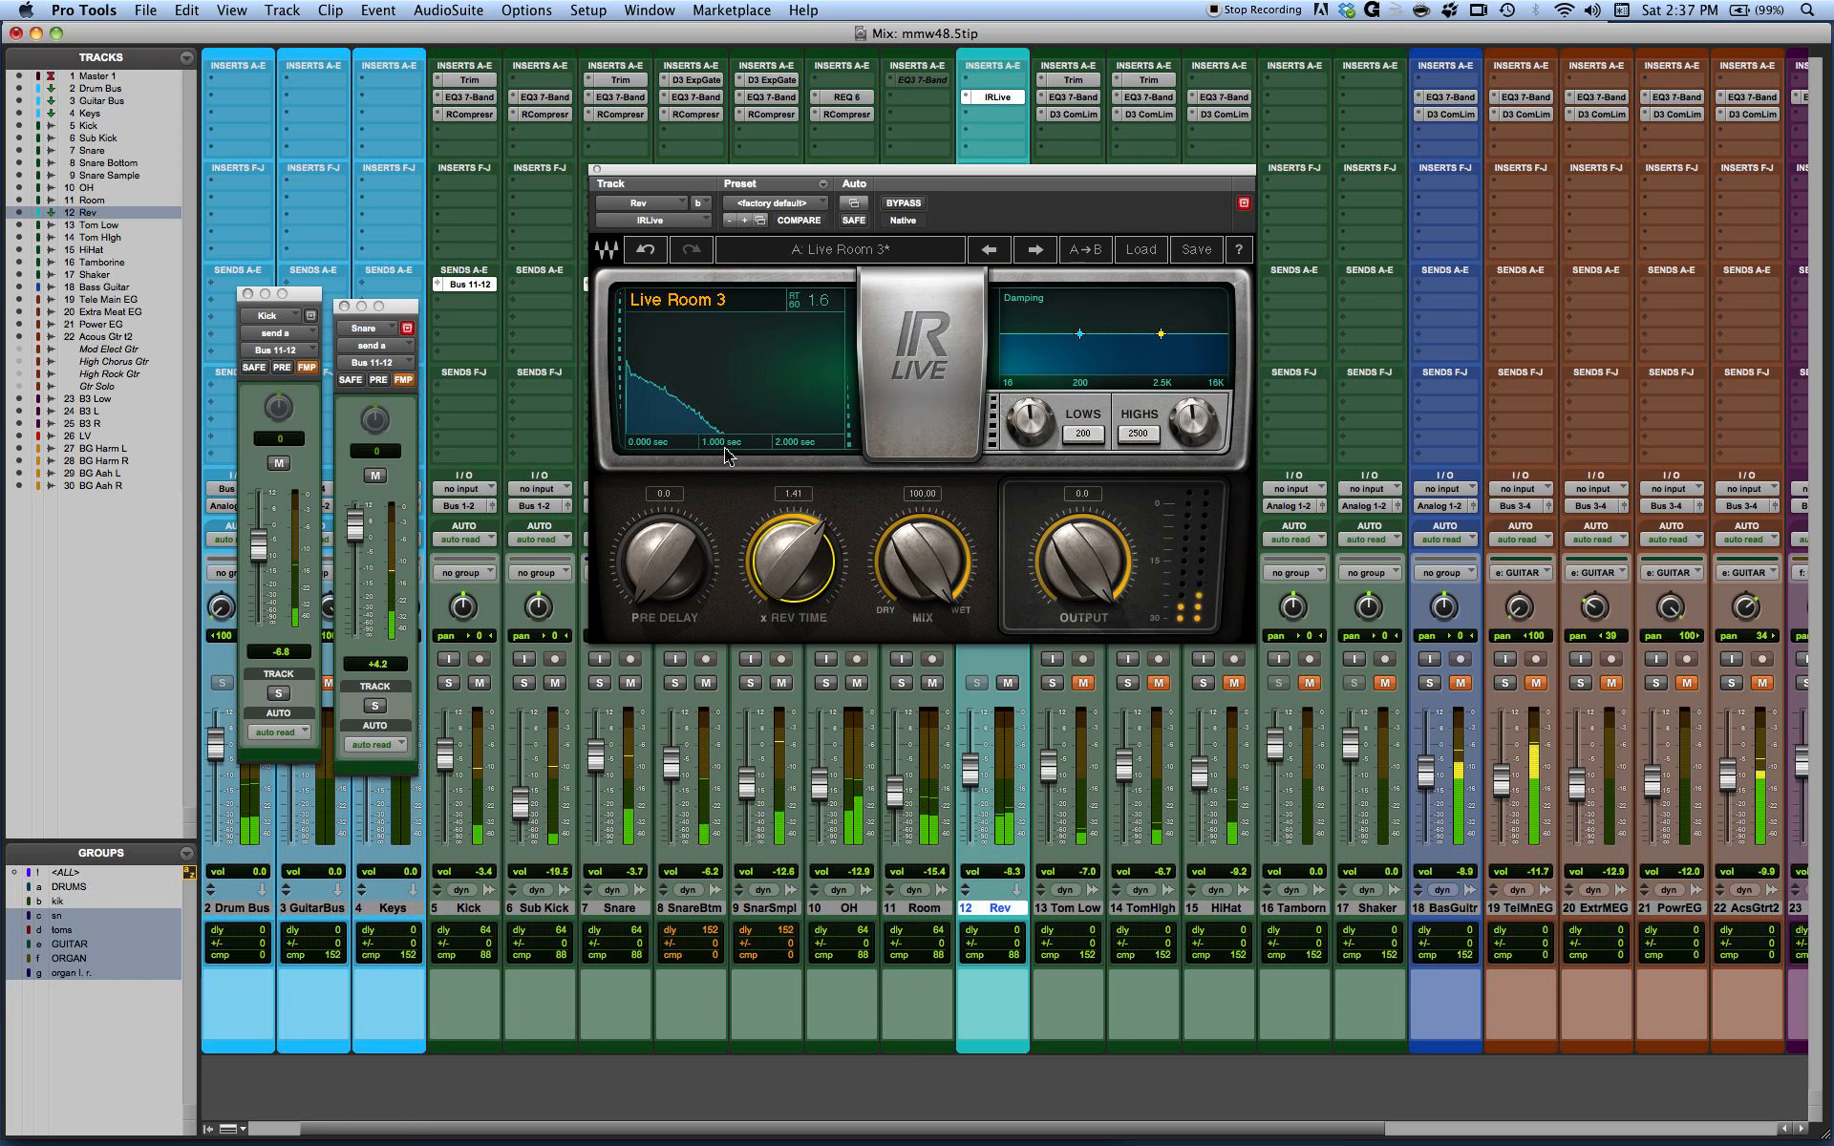
pyautogui.moveTo(772, 571)
pyautogui.mouseDown()
pyautogui.moveTo(772, 607)
pyautogui.moveTo(782, 566)
pyautogui.mouseUp()
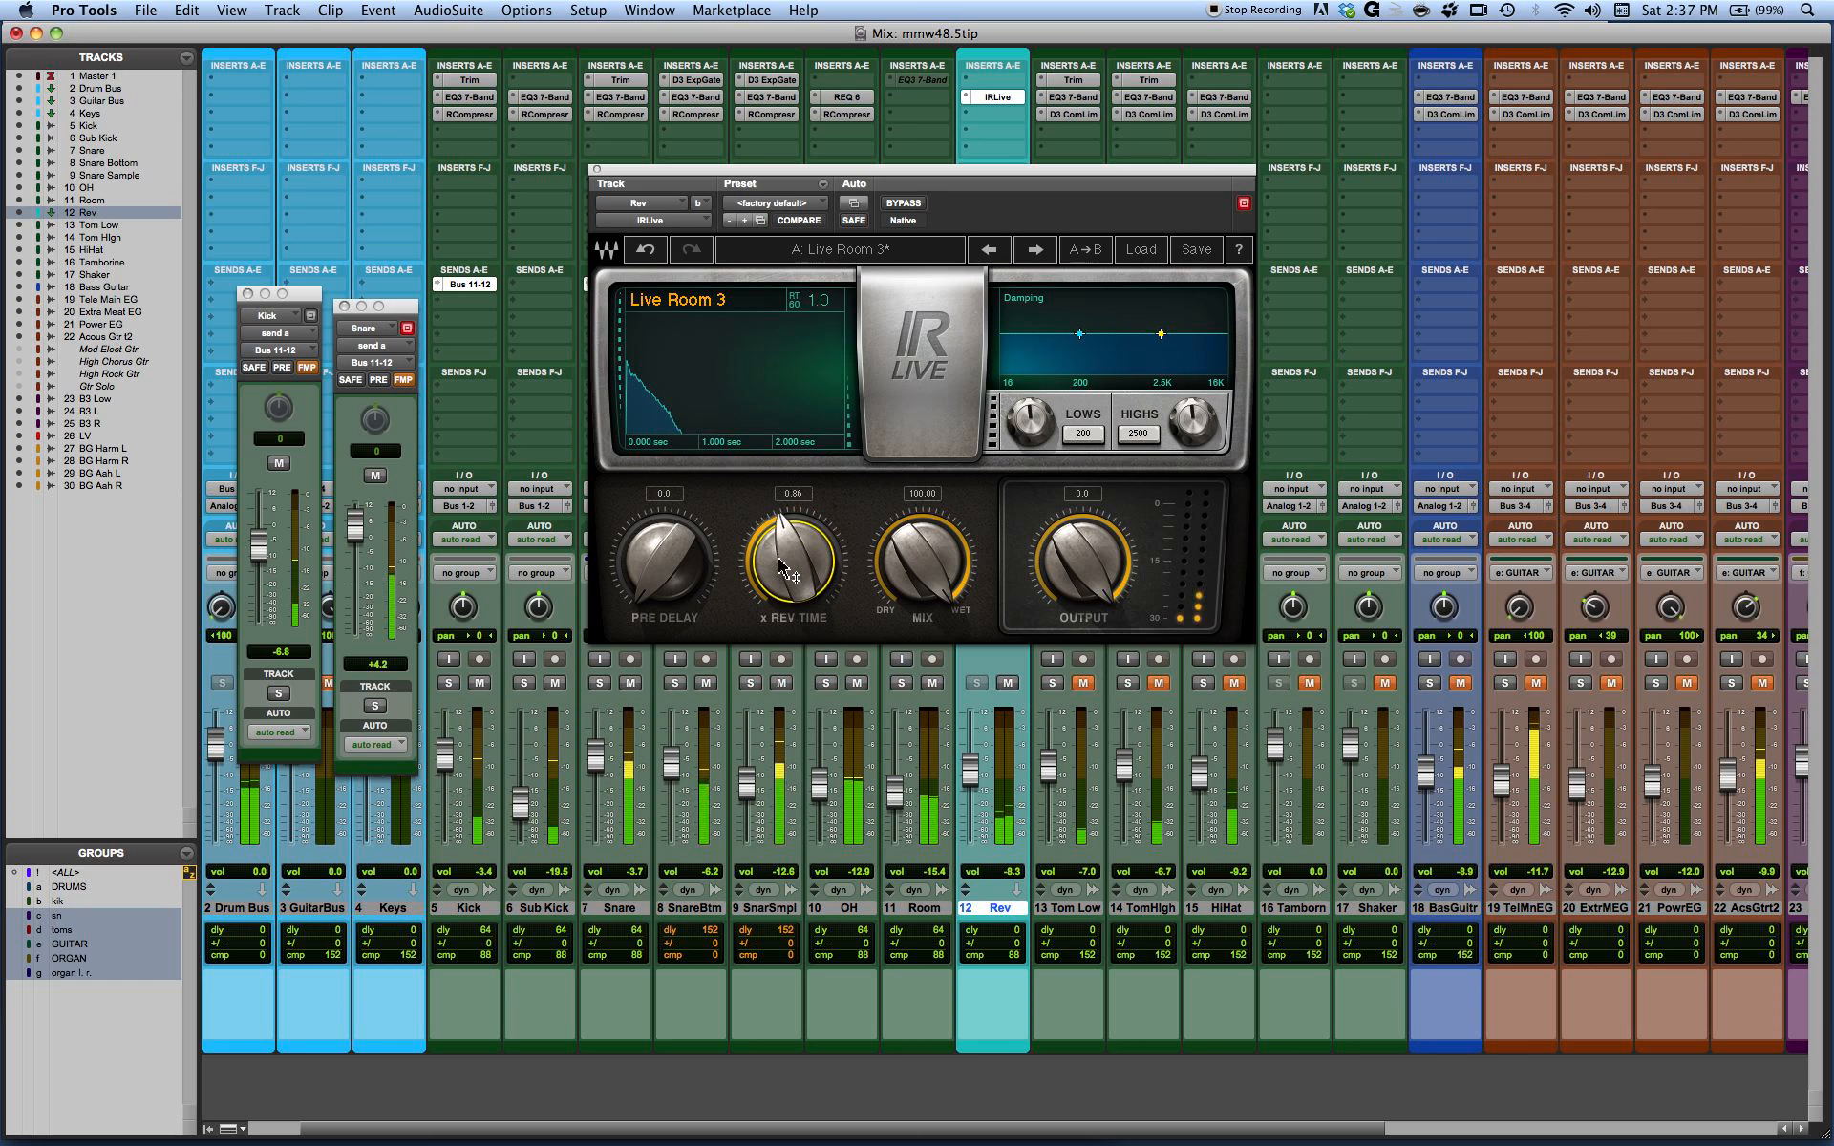
pyautogui.moveTo(781, 578)
pyautogui.mouseDown()
pyautogui.moveTo(779, 562)
pyautogui.moveTo(789, 576)
pyautogui.mouseUp()
pyautogui.moveTo(616, 594)
pyautogui.mouseDown()
pyautogui.moveTo(616, 566)
pyautogui.moveTo(642, 591)
pyautogui.mouseUp()
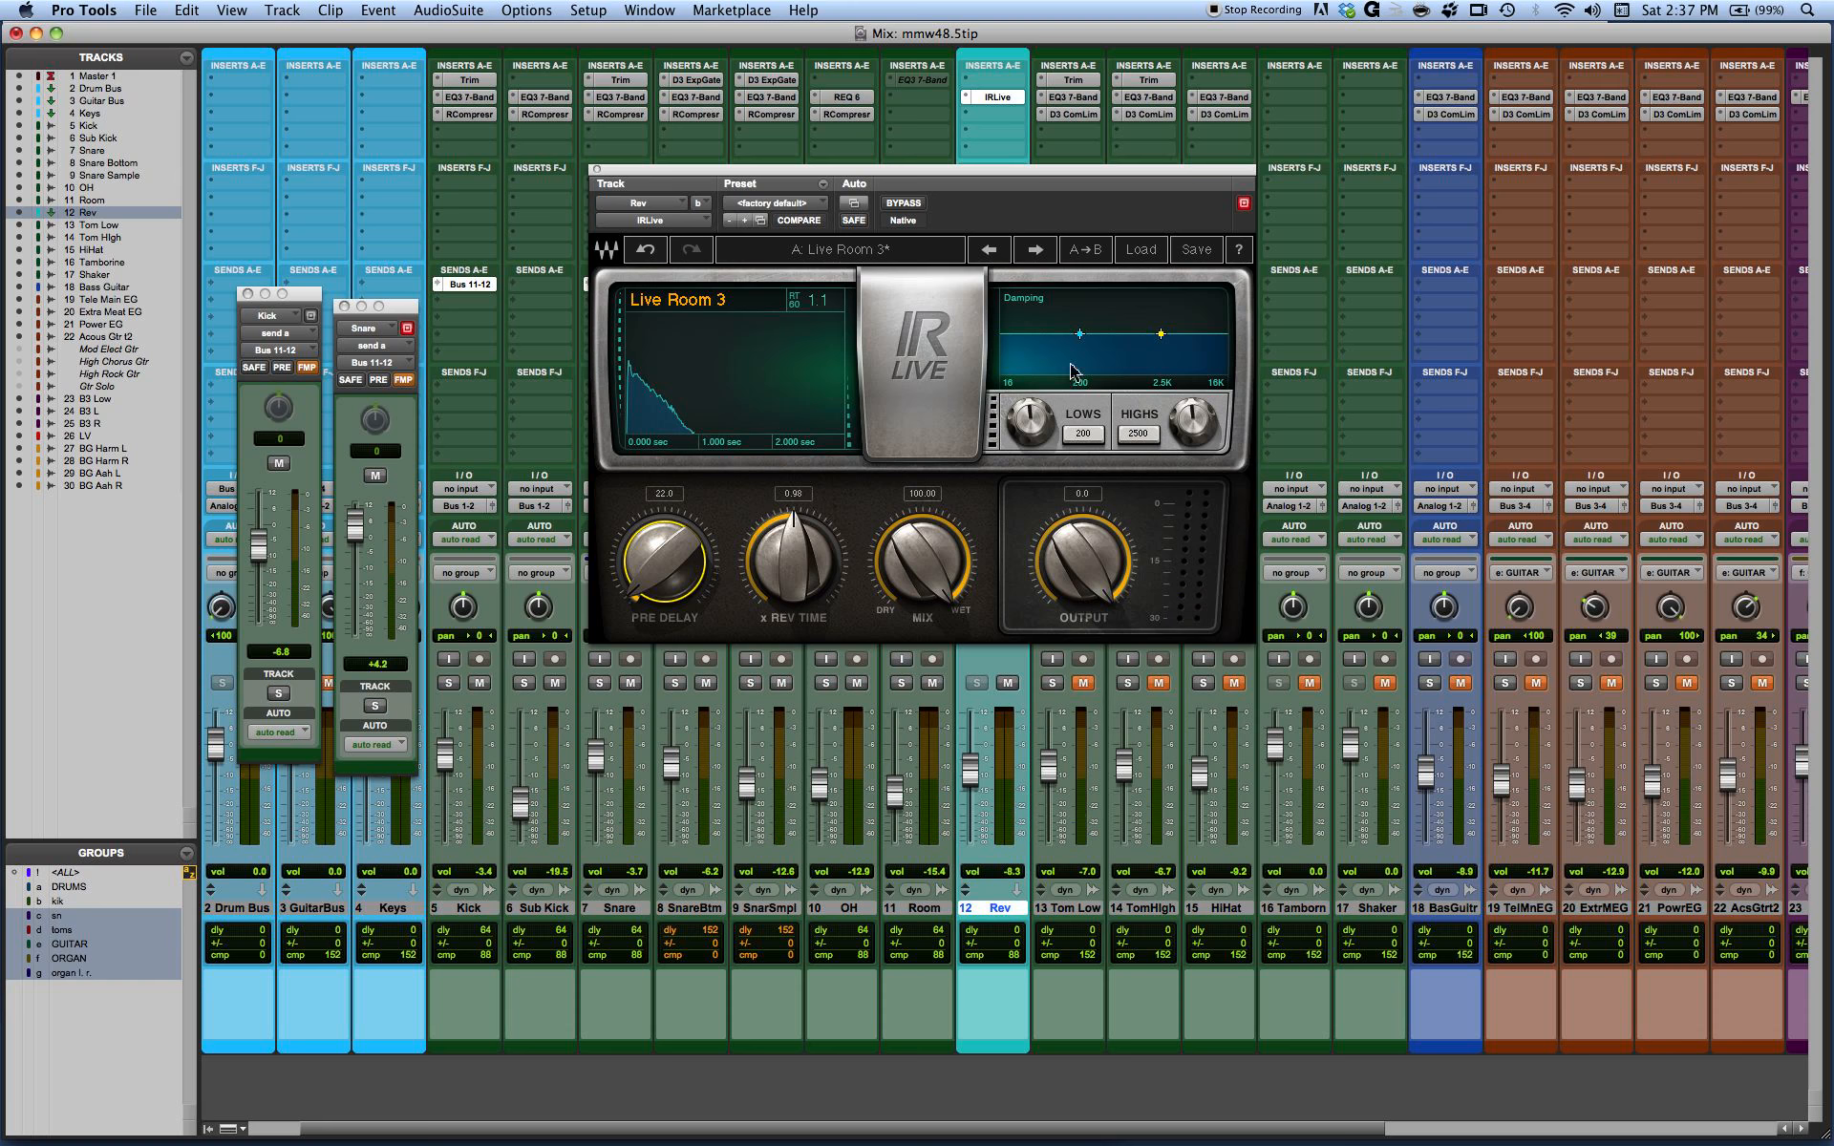
# - Set the reverb's Lows damping frequency to 101 Hz and raise its amount to 1.47, checking it during playback
pyautogui.moveTo(1087, 441); pyautogui.dragTo(1012, 440)
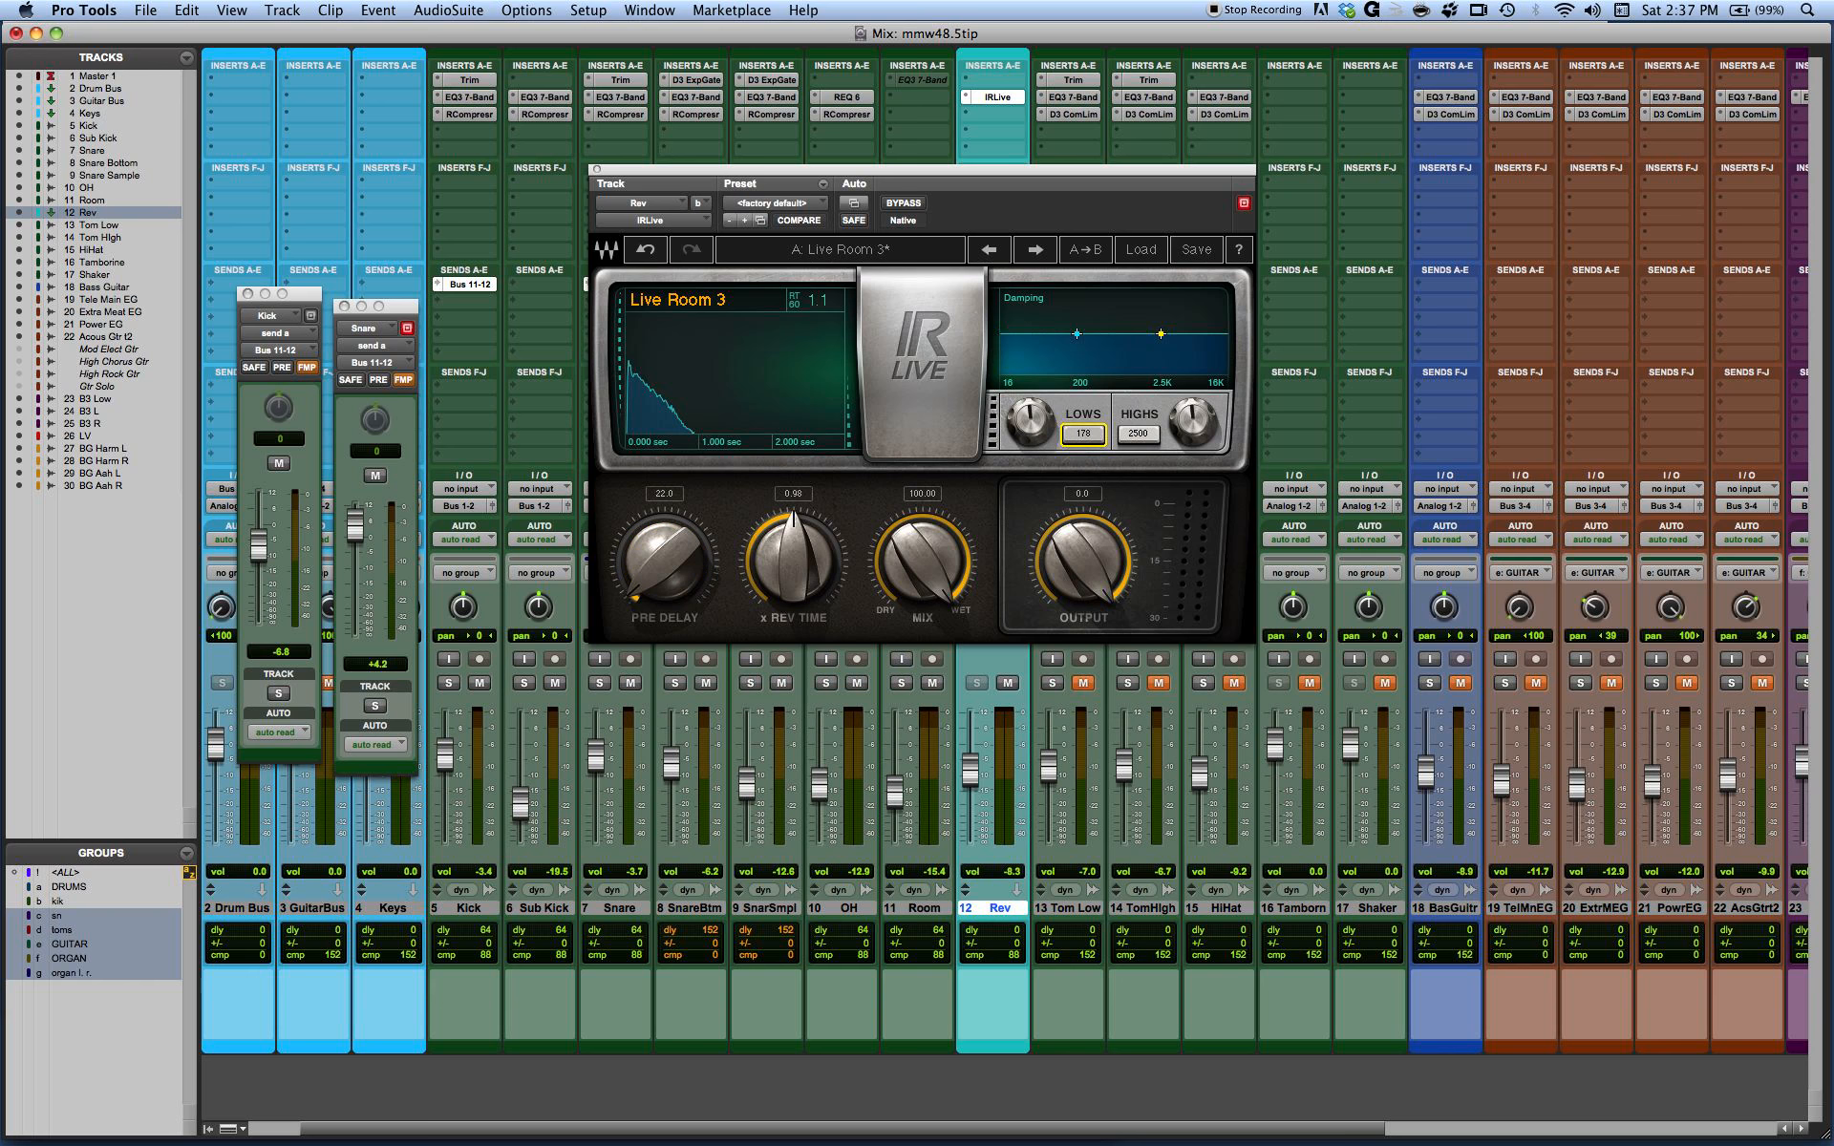
pyautogui.moveTo(1030, 424)
pyautogui.mouseDown()
pyautogui.moveTo(1030, 402)
pyautogui.moveTo(1082, 441)
pyautogui.mouseUp()
pyautogui.moveTo(1022, 413)
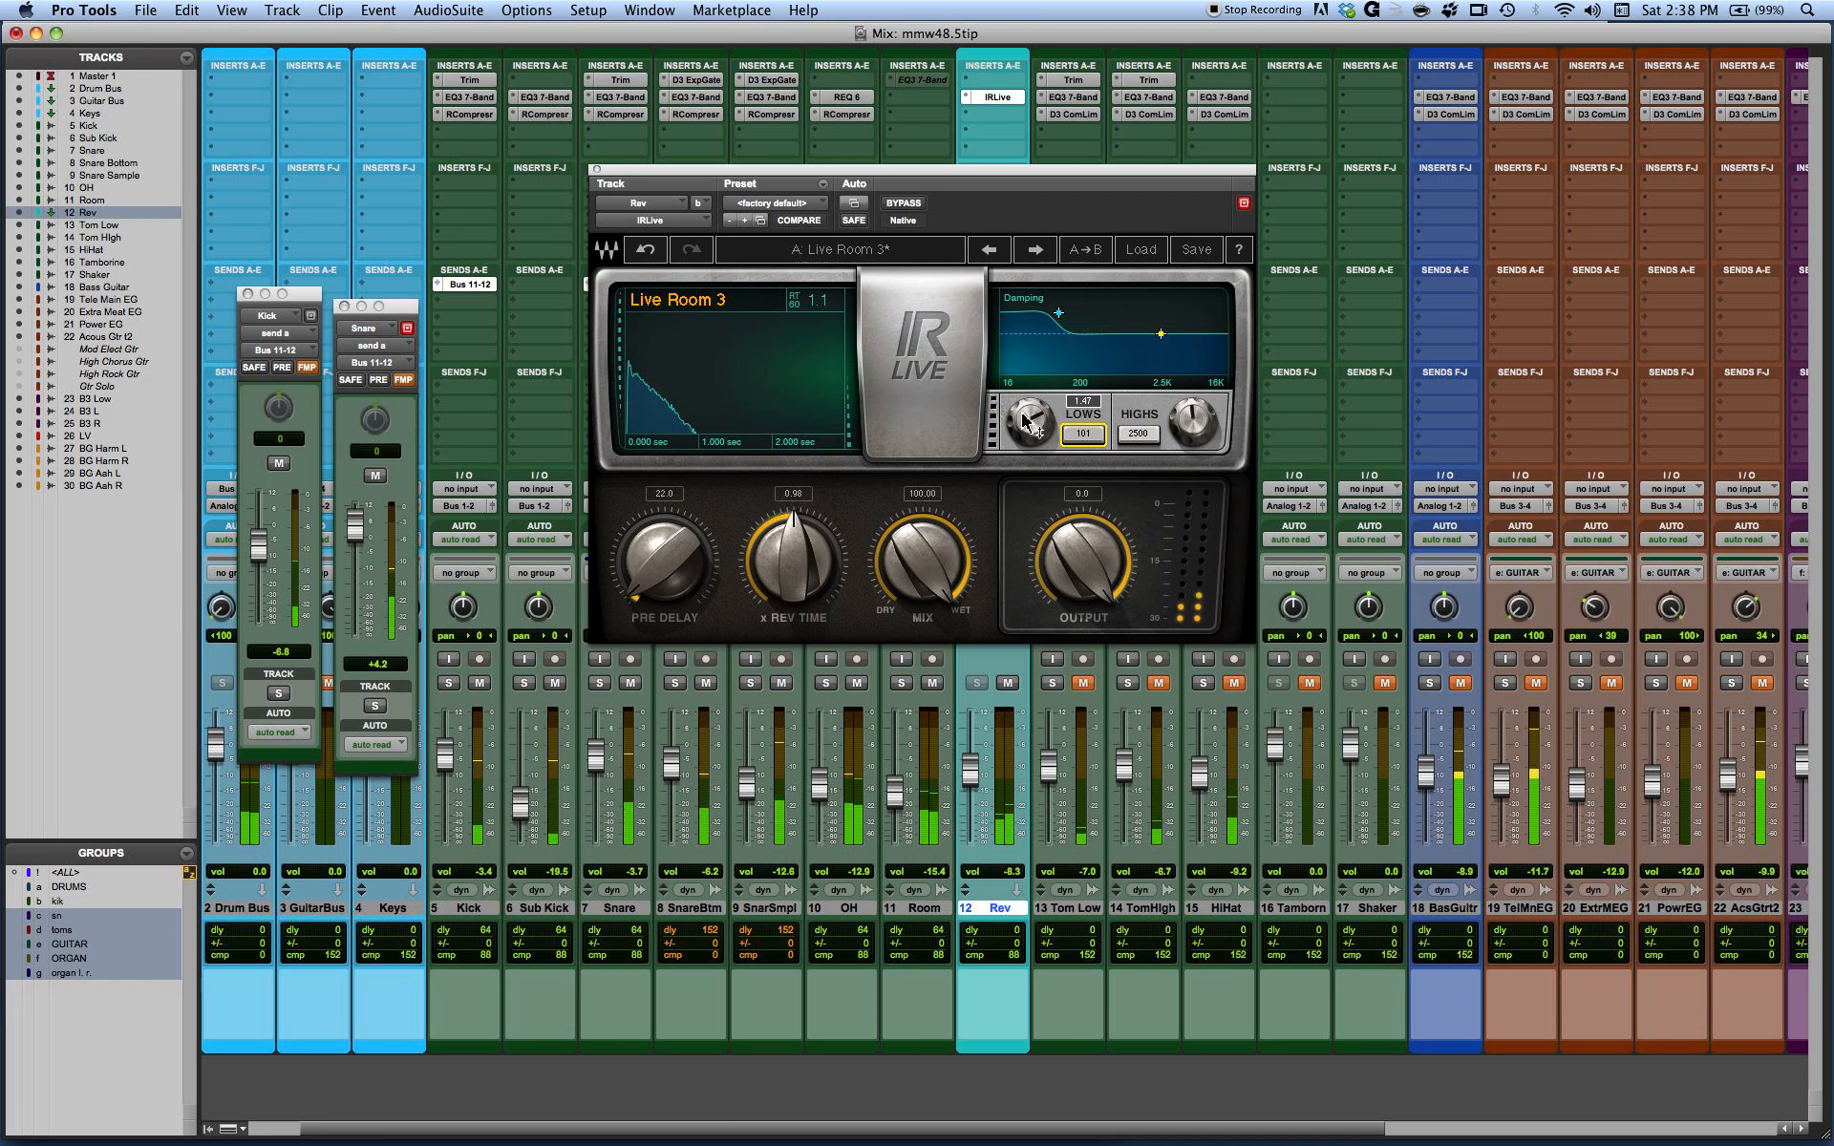
pyautogui.press('space')
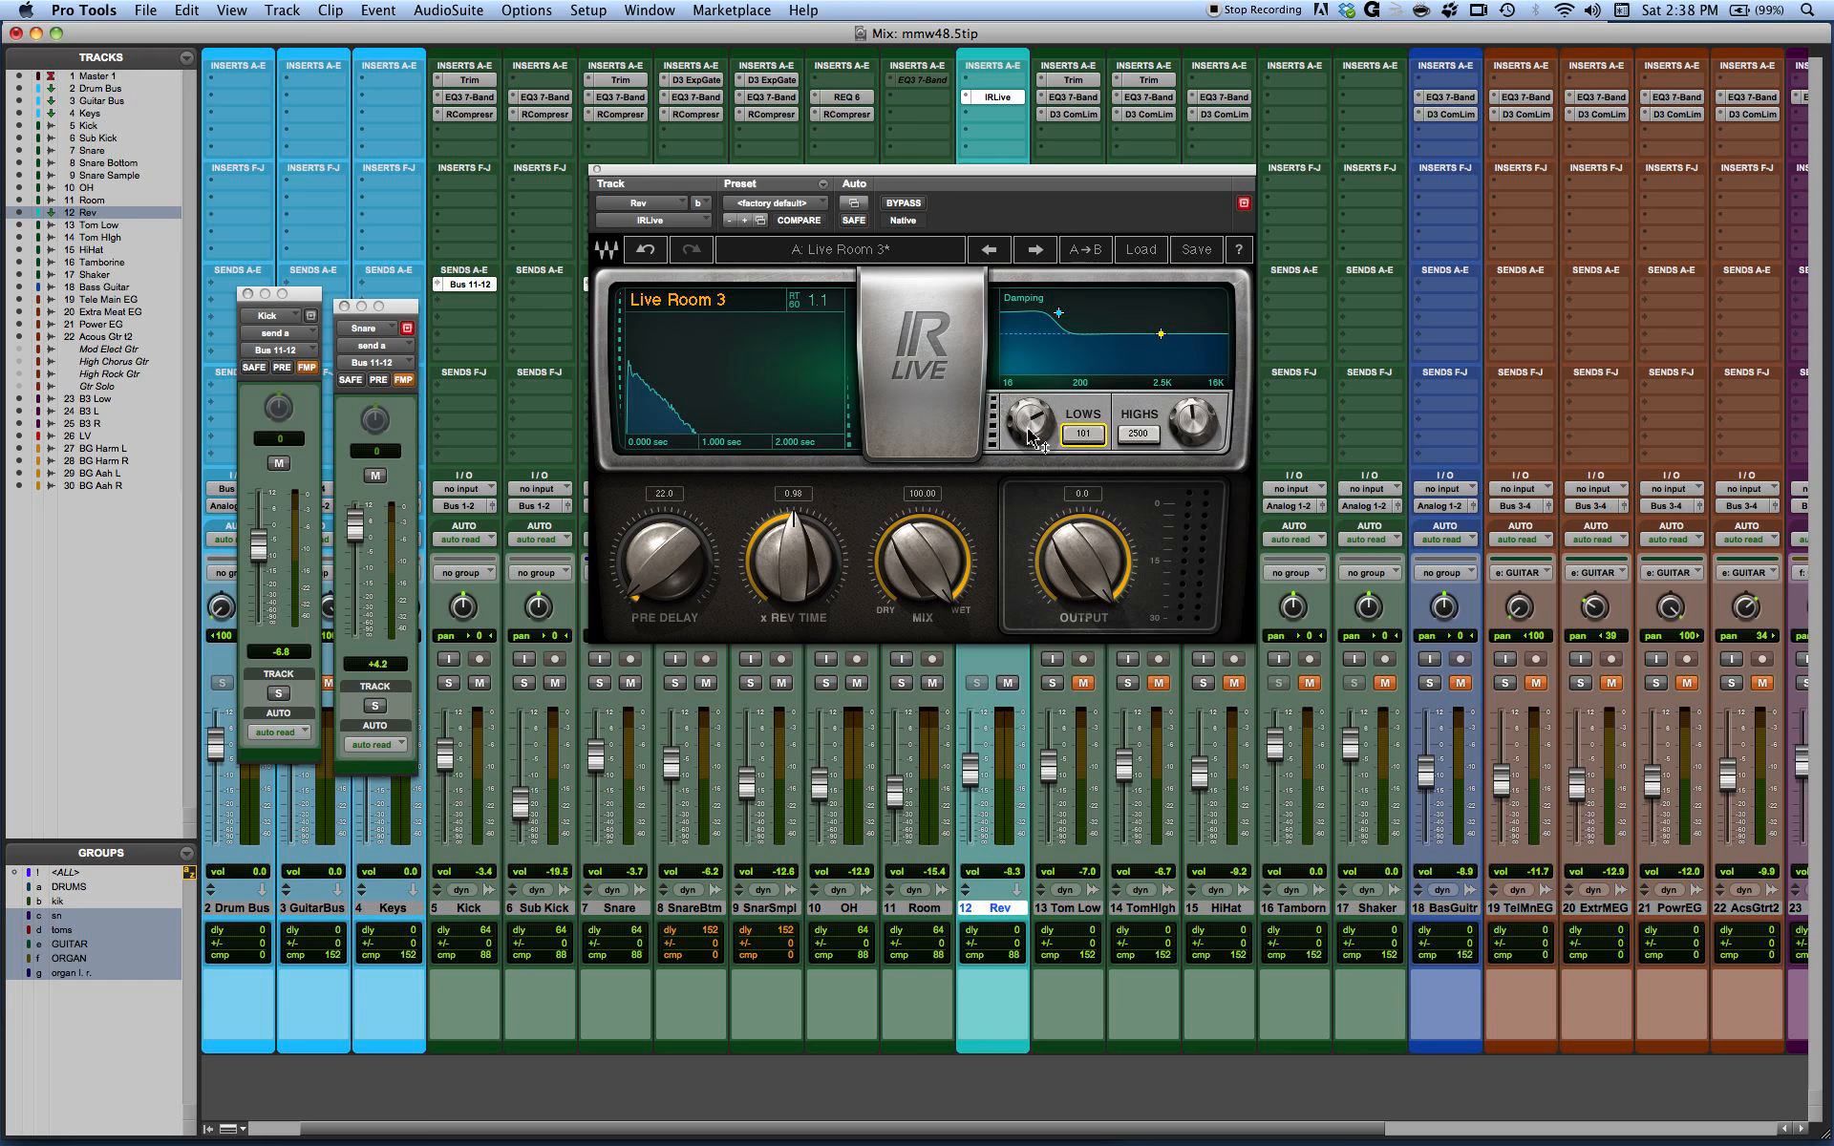
# - Set the reverb's Highs damping to 1.12 at 1040 Hz and fine-tune the Lows damping amount
pyautogui.moveTo(1138, 435); pyautogui.dragTo(1138, 468)
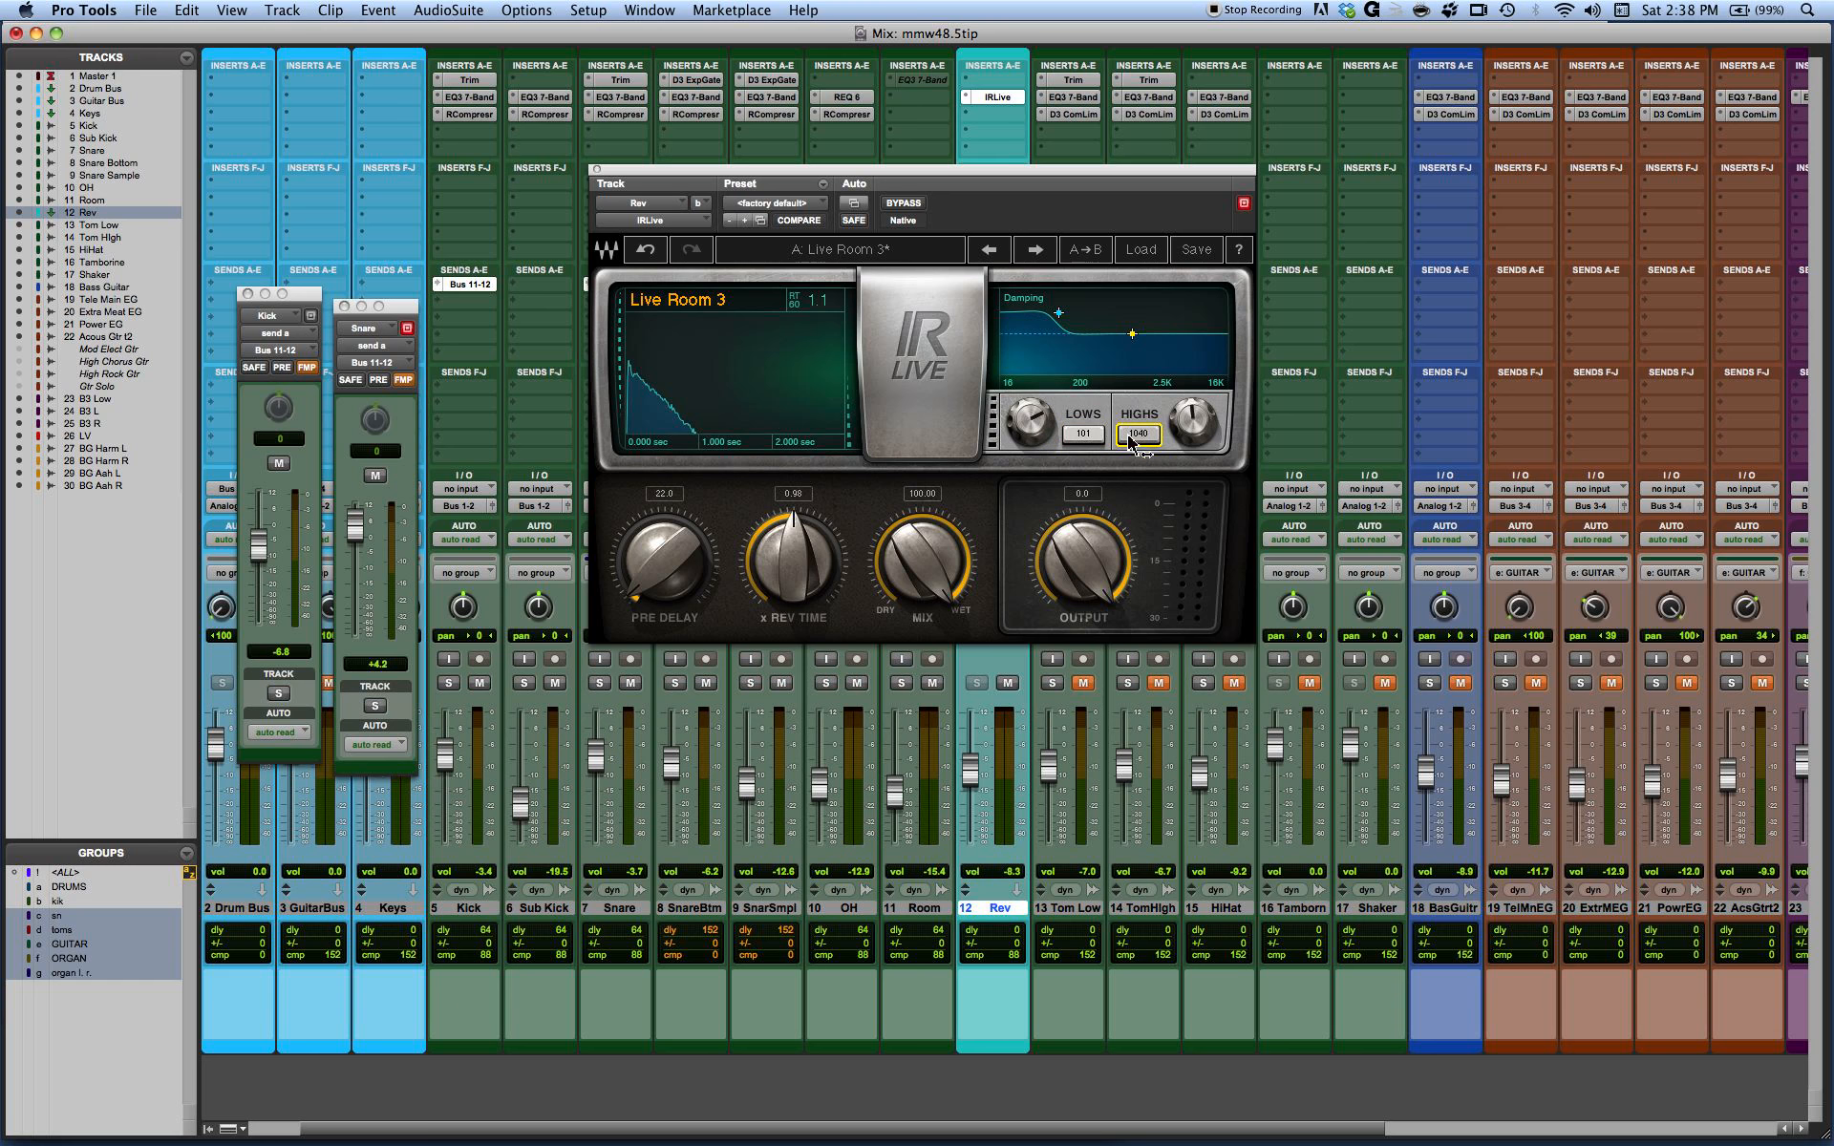
pyautogui.press('space')
pyautogui.moveTo(1192, 428); pyautogui.dragTo(1192, 411)
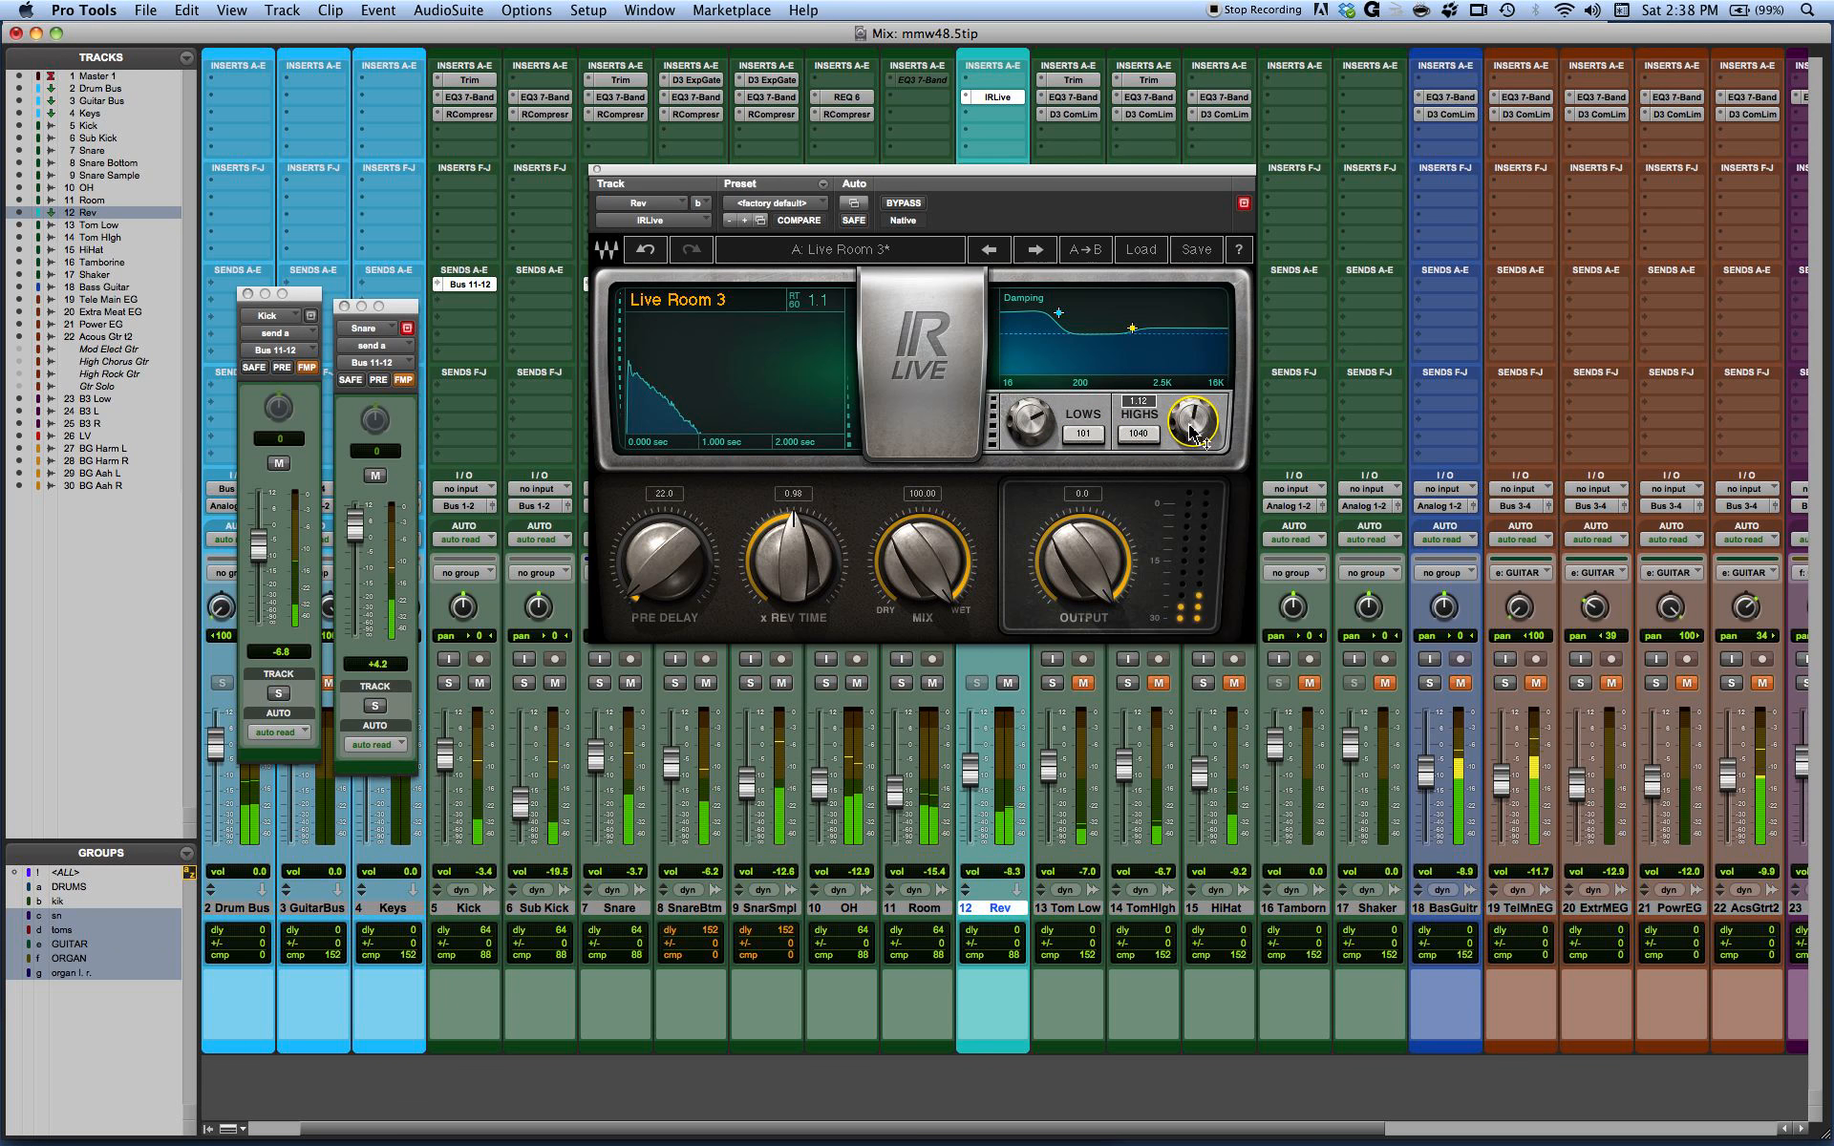
pyautogui.moveTo(1030, 422); pyautogui.dragTo(1030, 417)
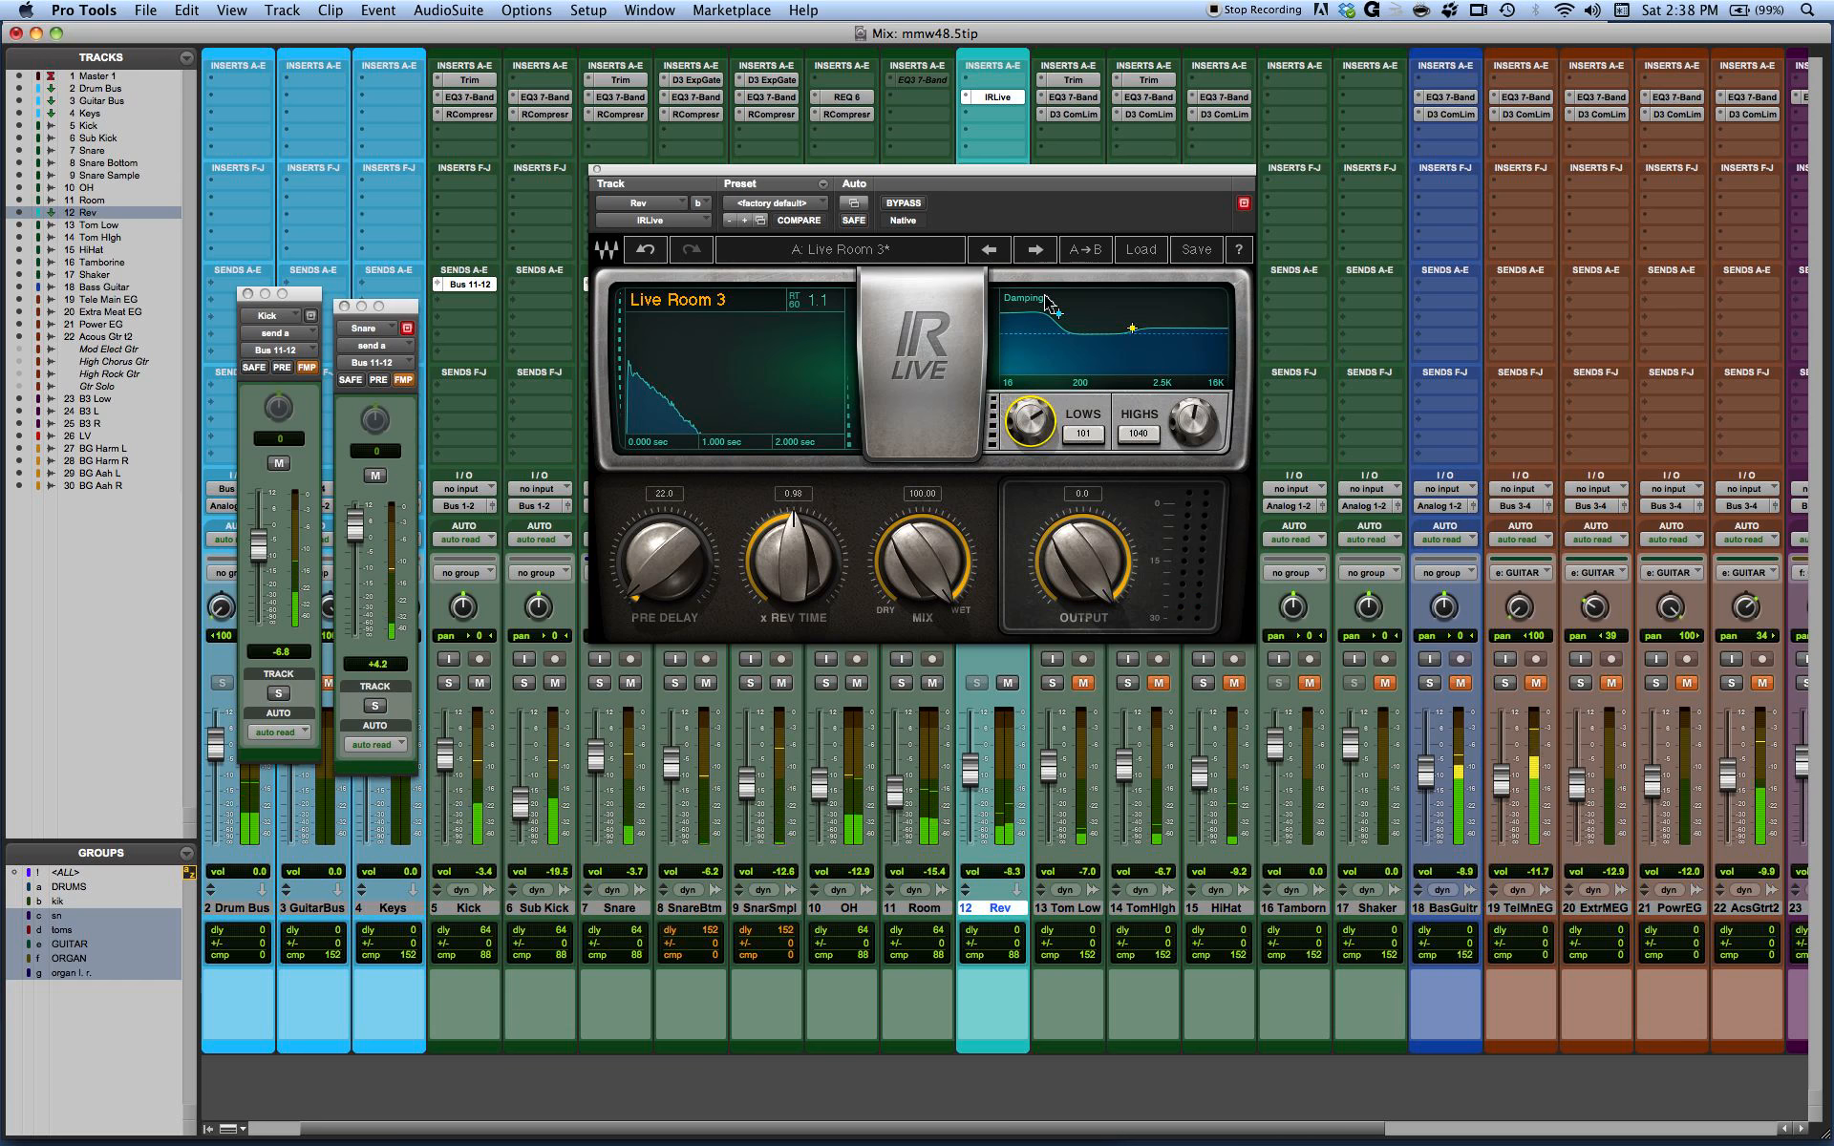
# - Compare the mix with the Rev track muted and unmuted, and shorten the reverb time to 0.91
pyautogui.click(1008, 684)
pyautogui.click(1008, 684)
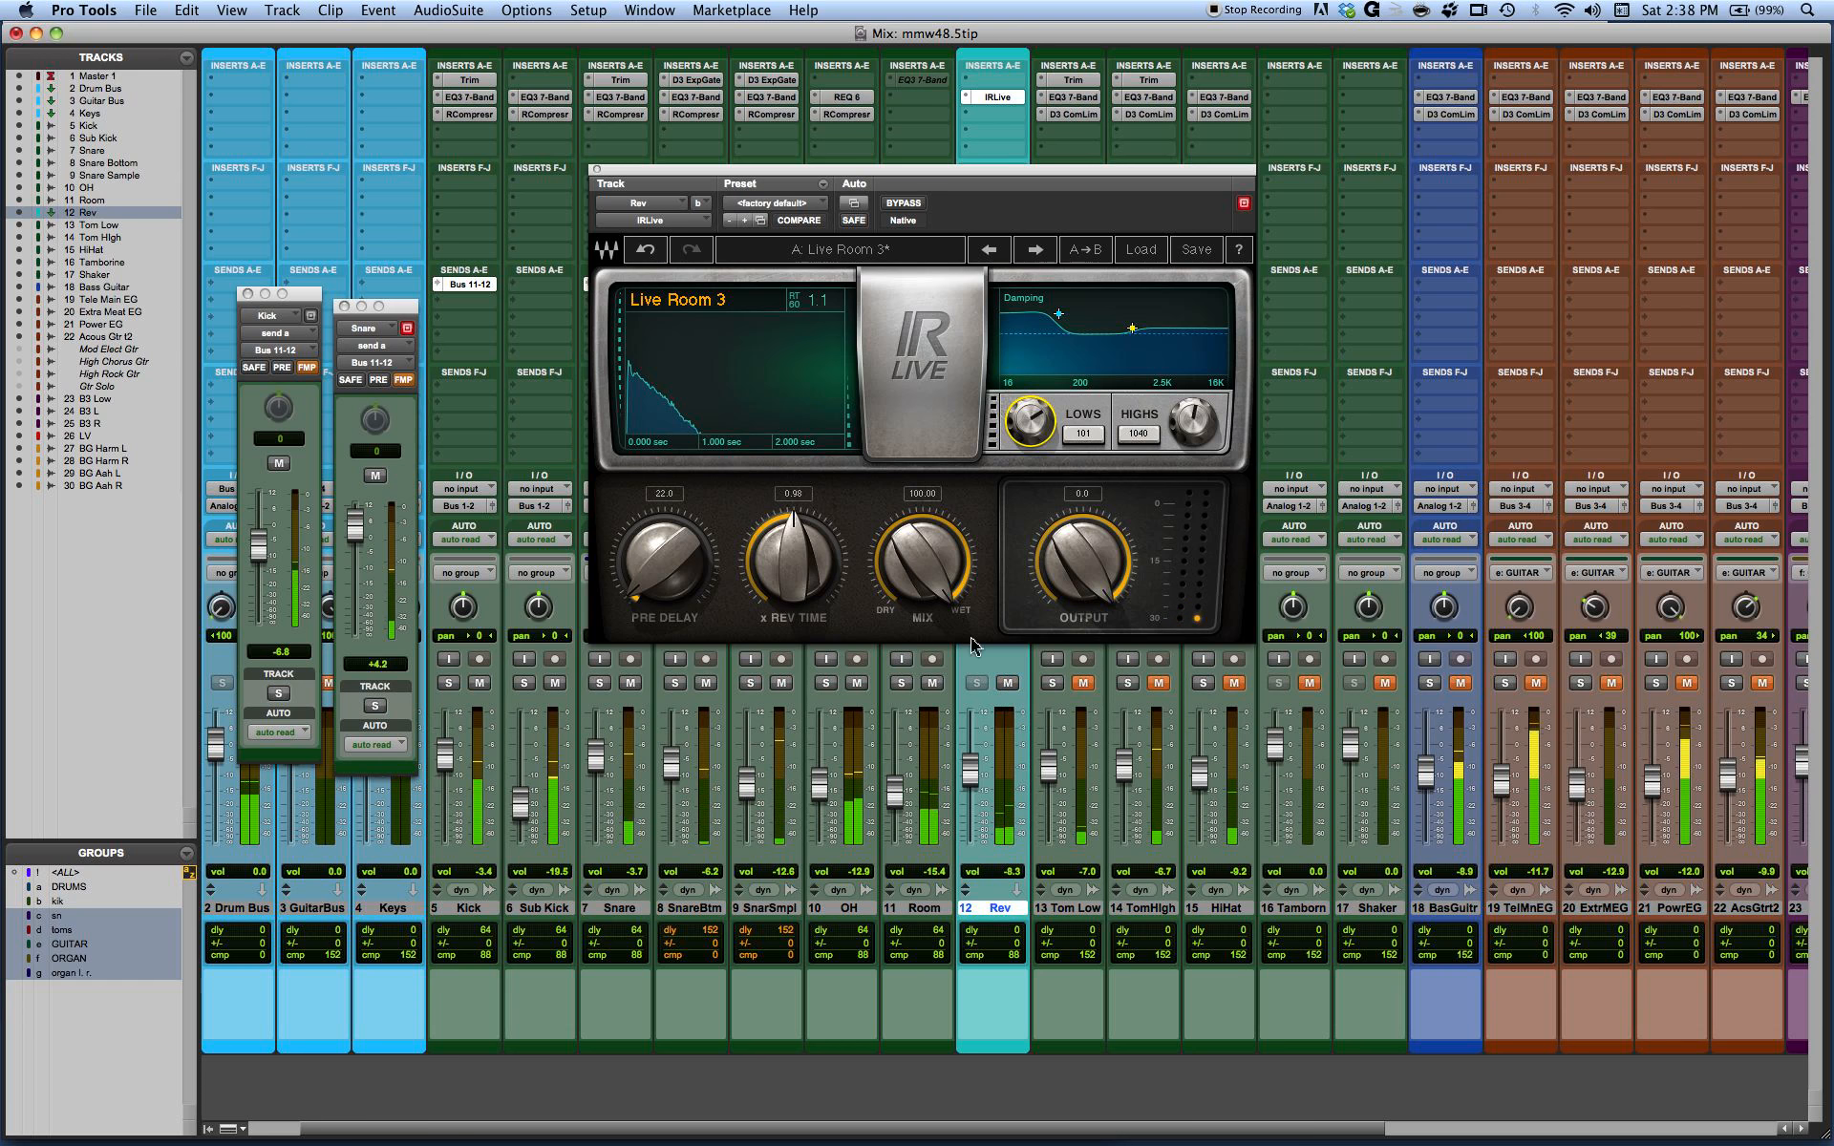
pyautogui.press('space')
pyautogui.moveTo(782, 565); pyautogui.dragTo(783, 573)
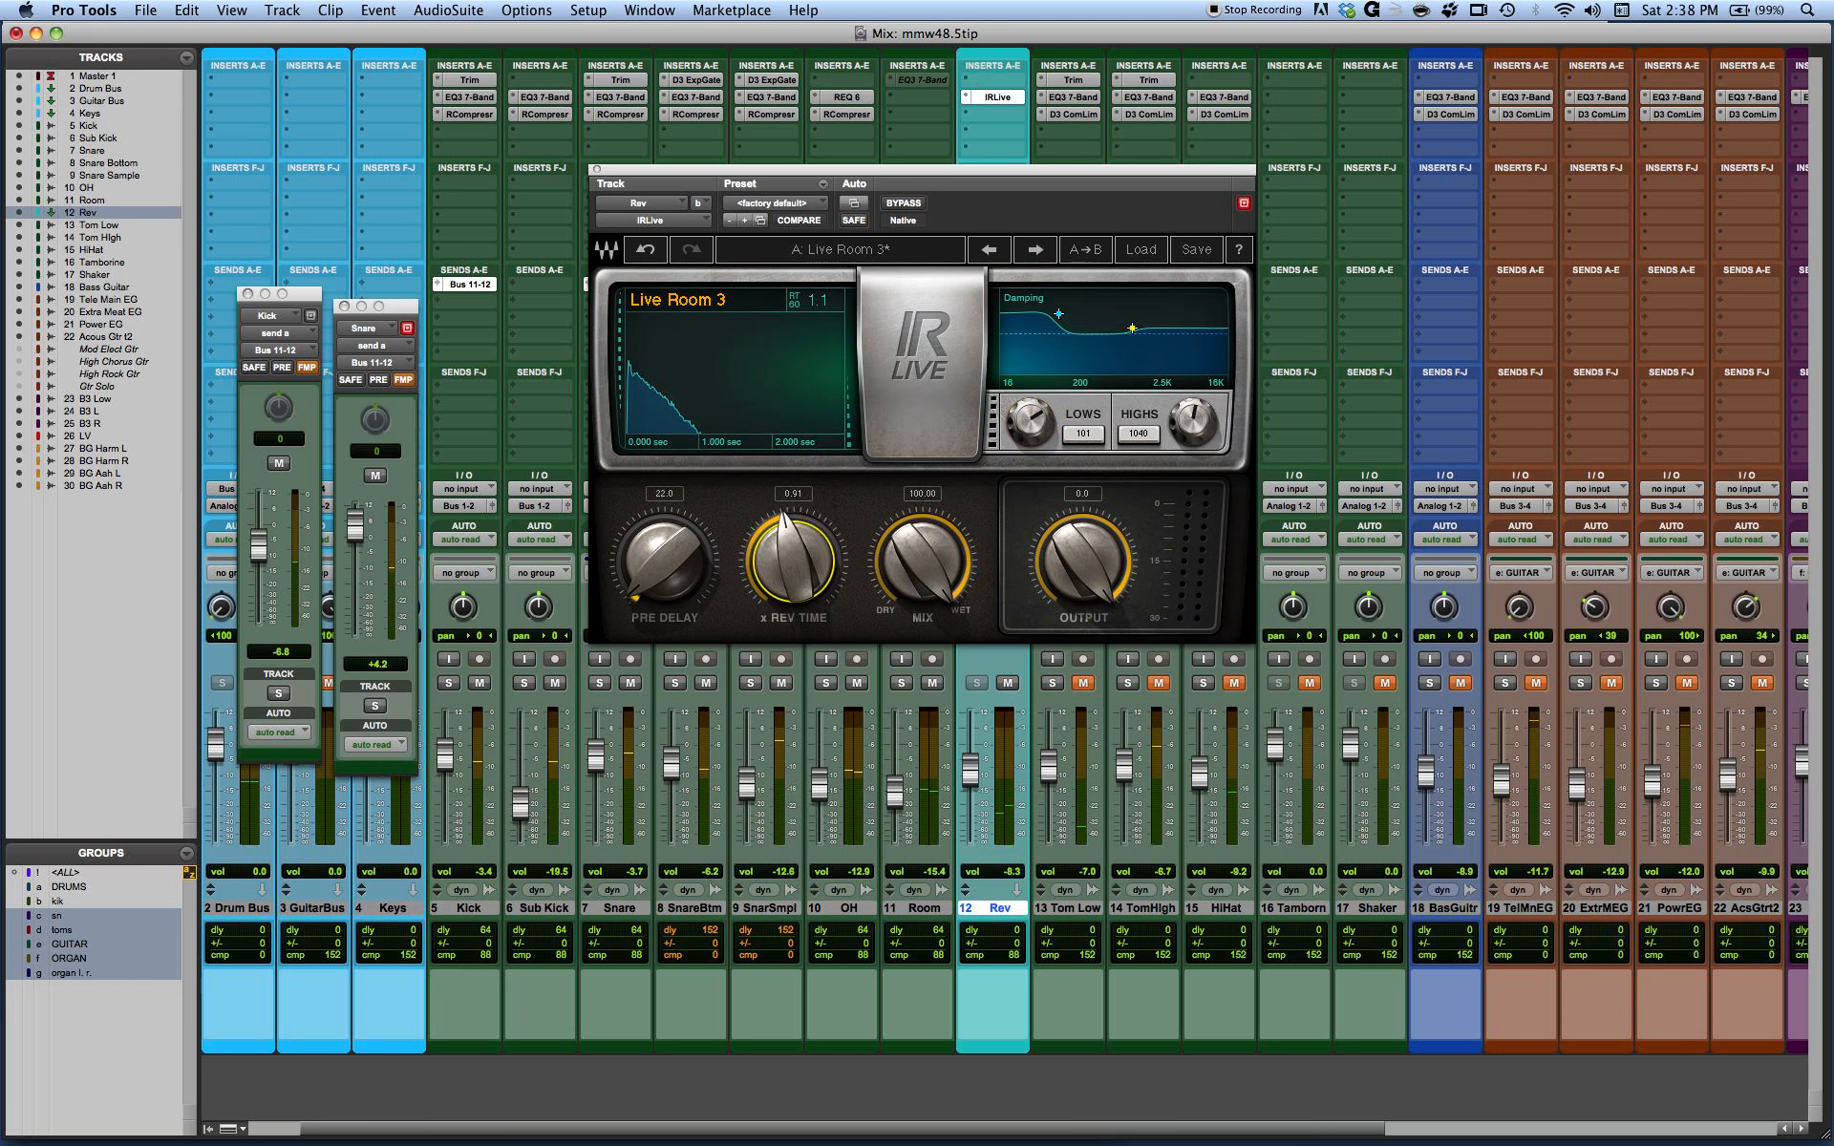
pyautogui.press('space')
# - Switch IR Live to Setup B and load the impulse response and preset of The Stone Room (Default) from the Recording Studios impulses
pyautogui.click(908, 249)
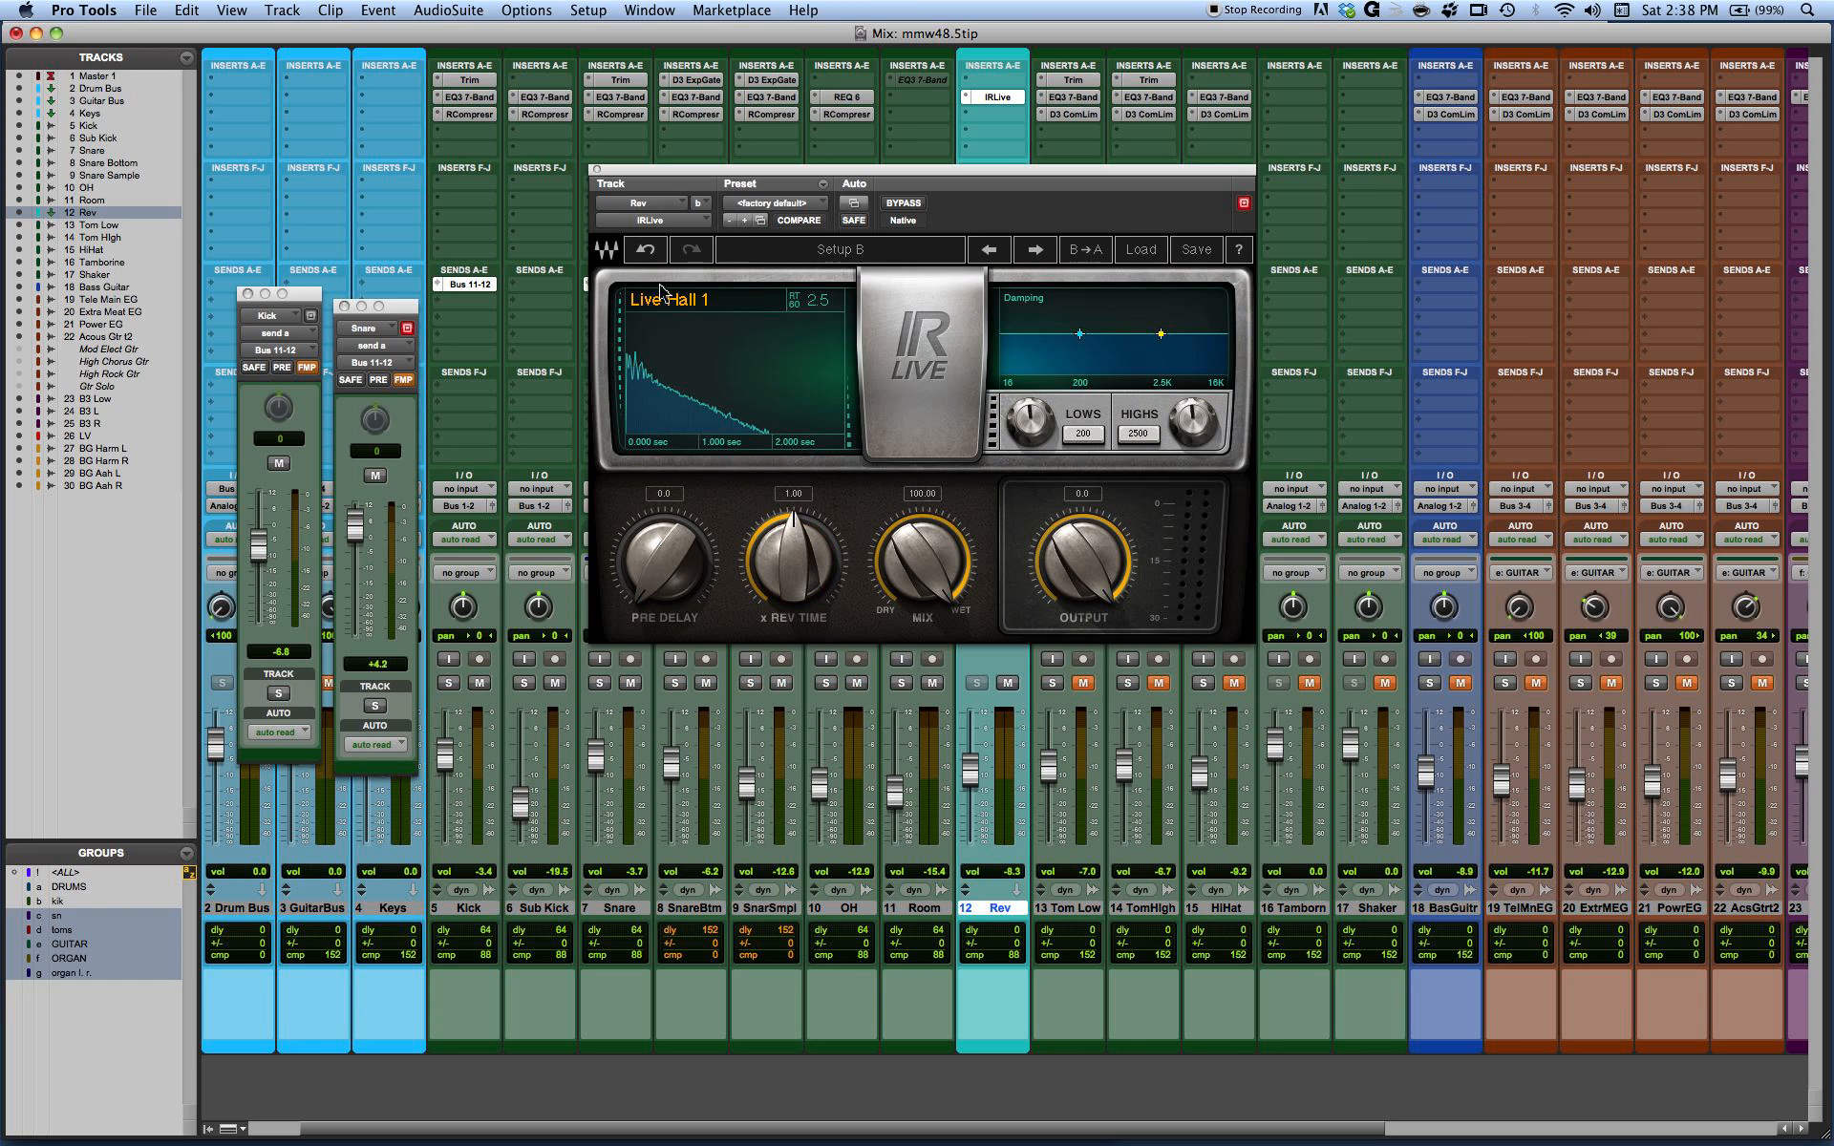
pyautogui.click(1137, 249)
pyautogui.moveTo(1242, 735)
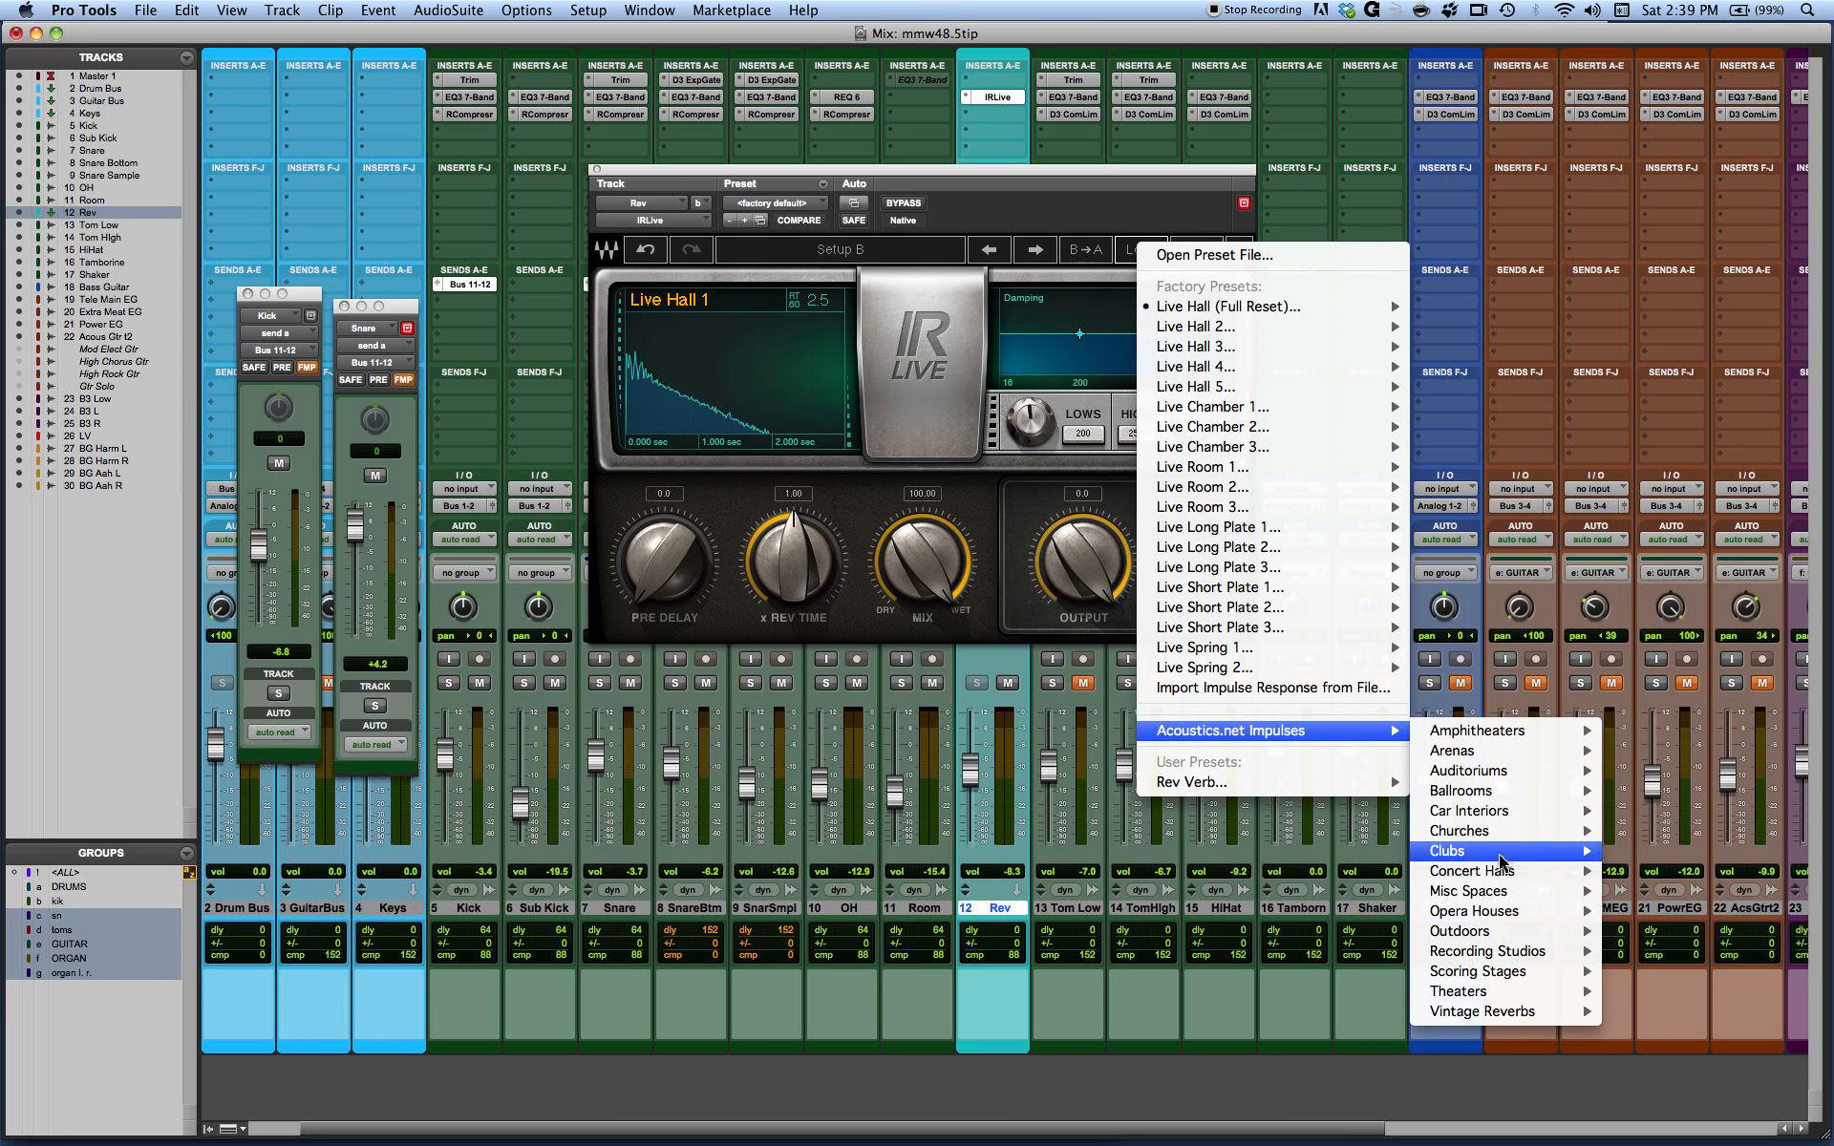
pyautogui.moveTo(1497, 963)
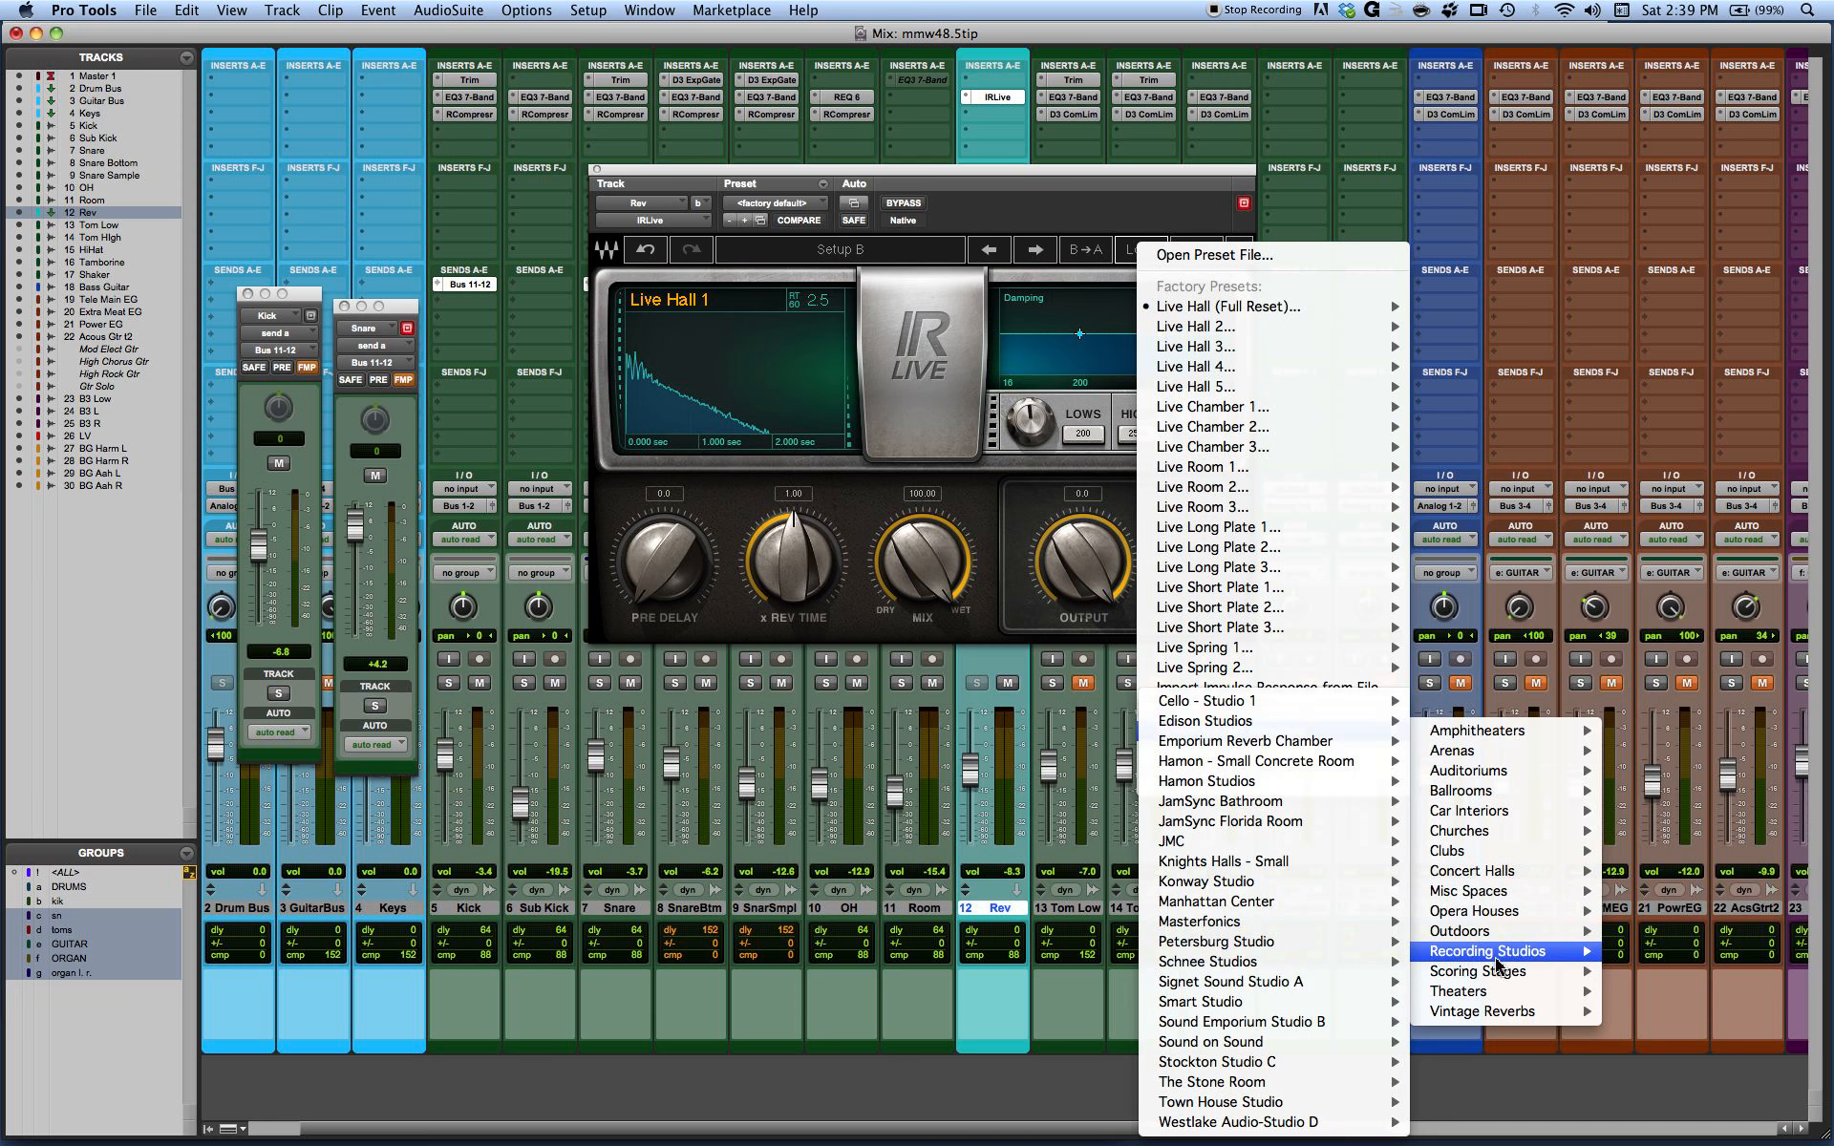
pyautogui.moveTo(1326, 983)
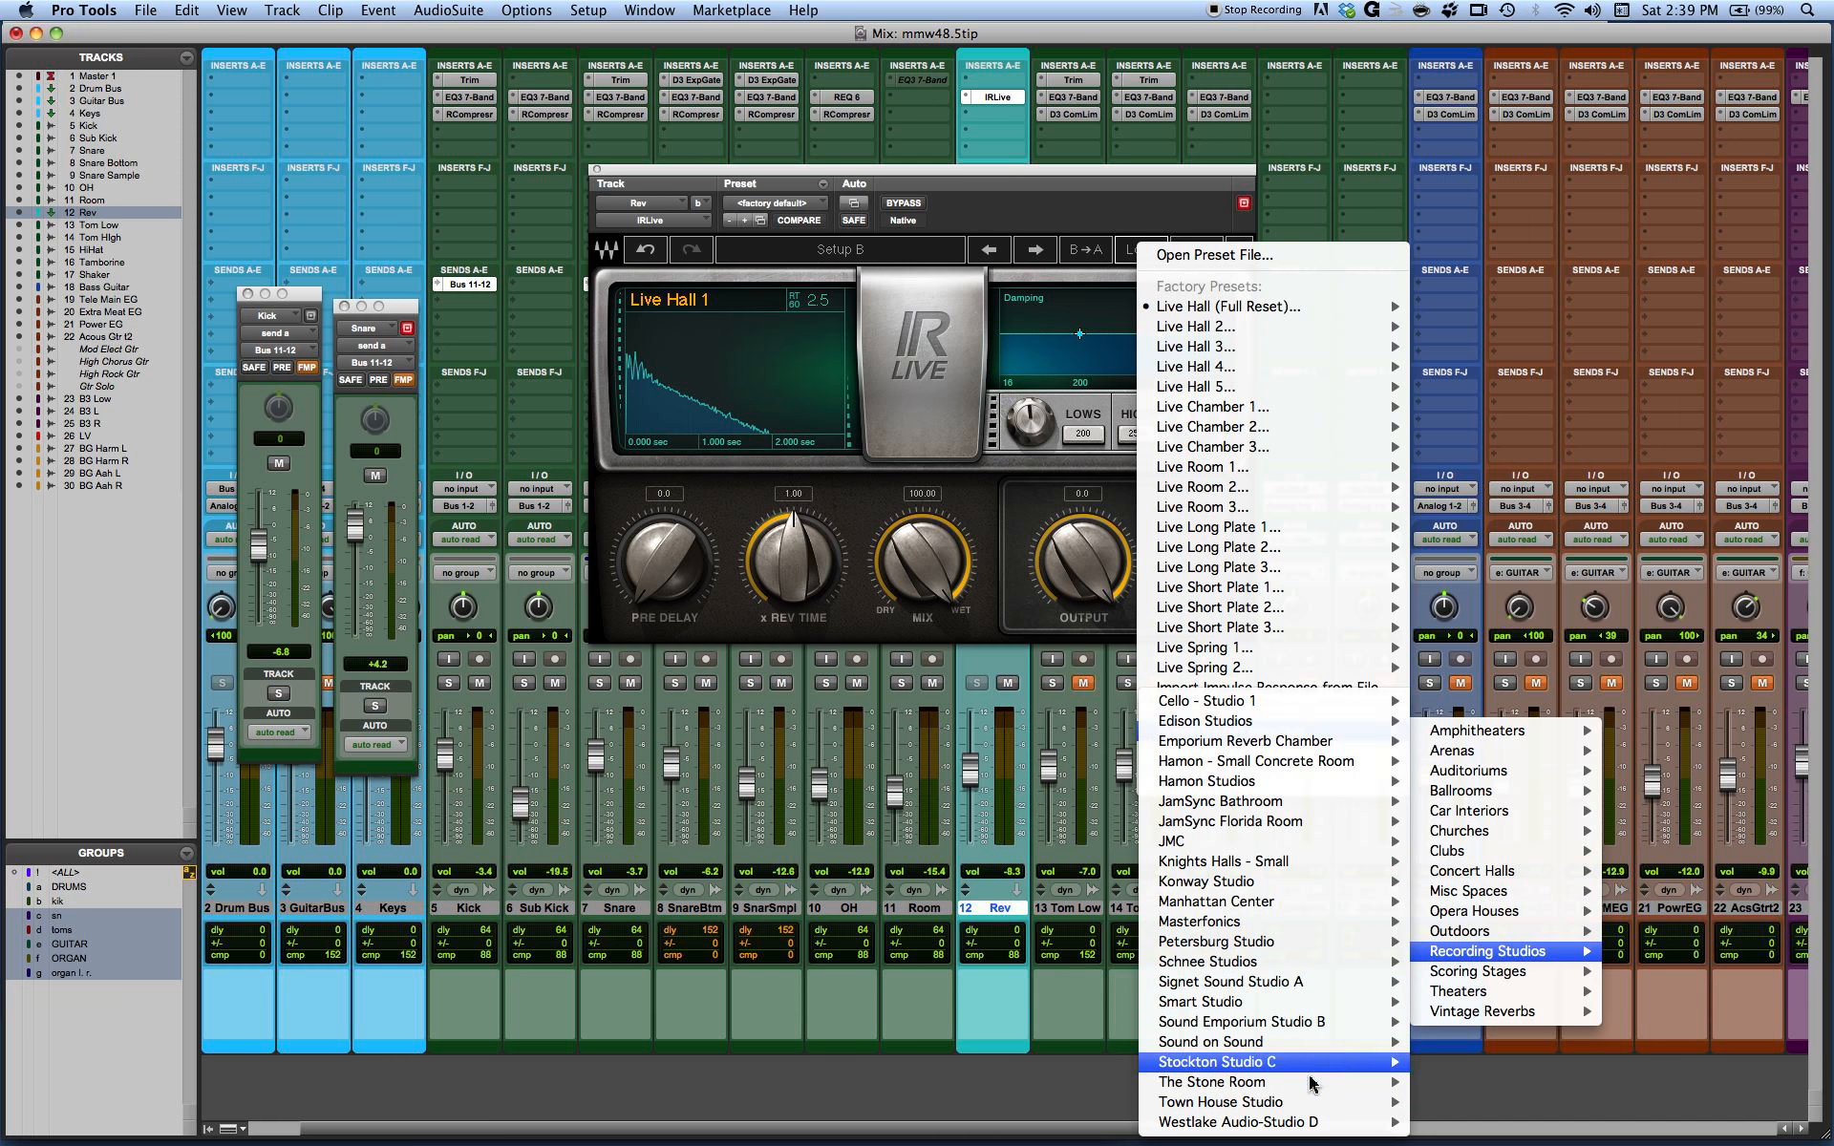
pyautogui.moveTo(1314, 1082)
pyautogui.moveTo(1015, 1086)
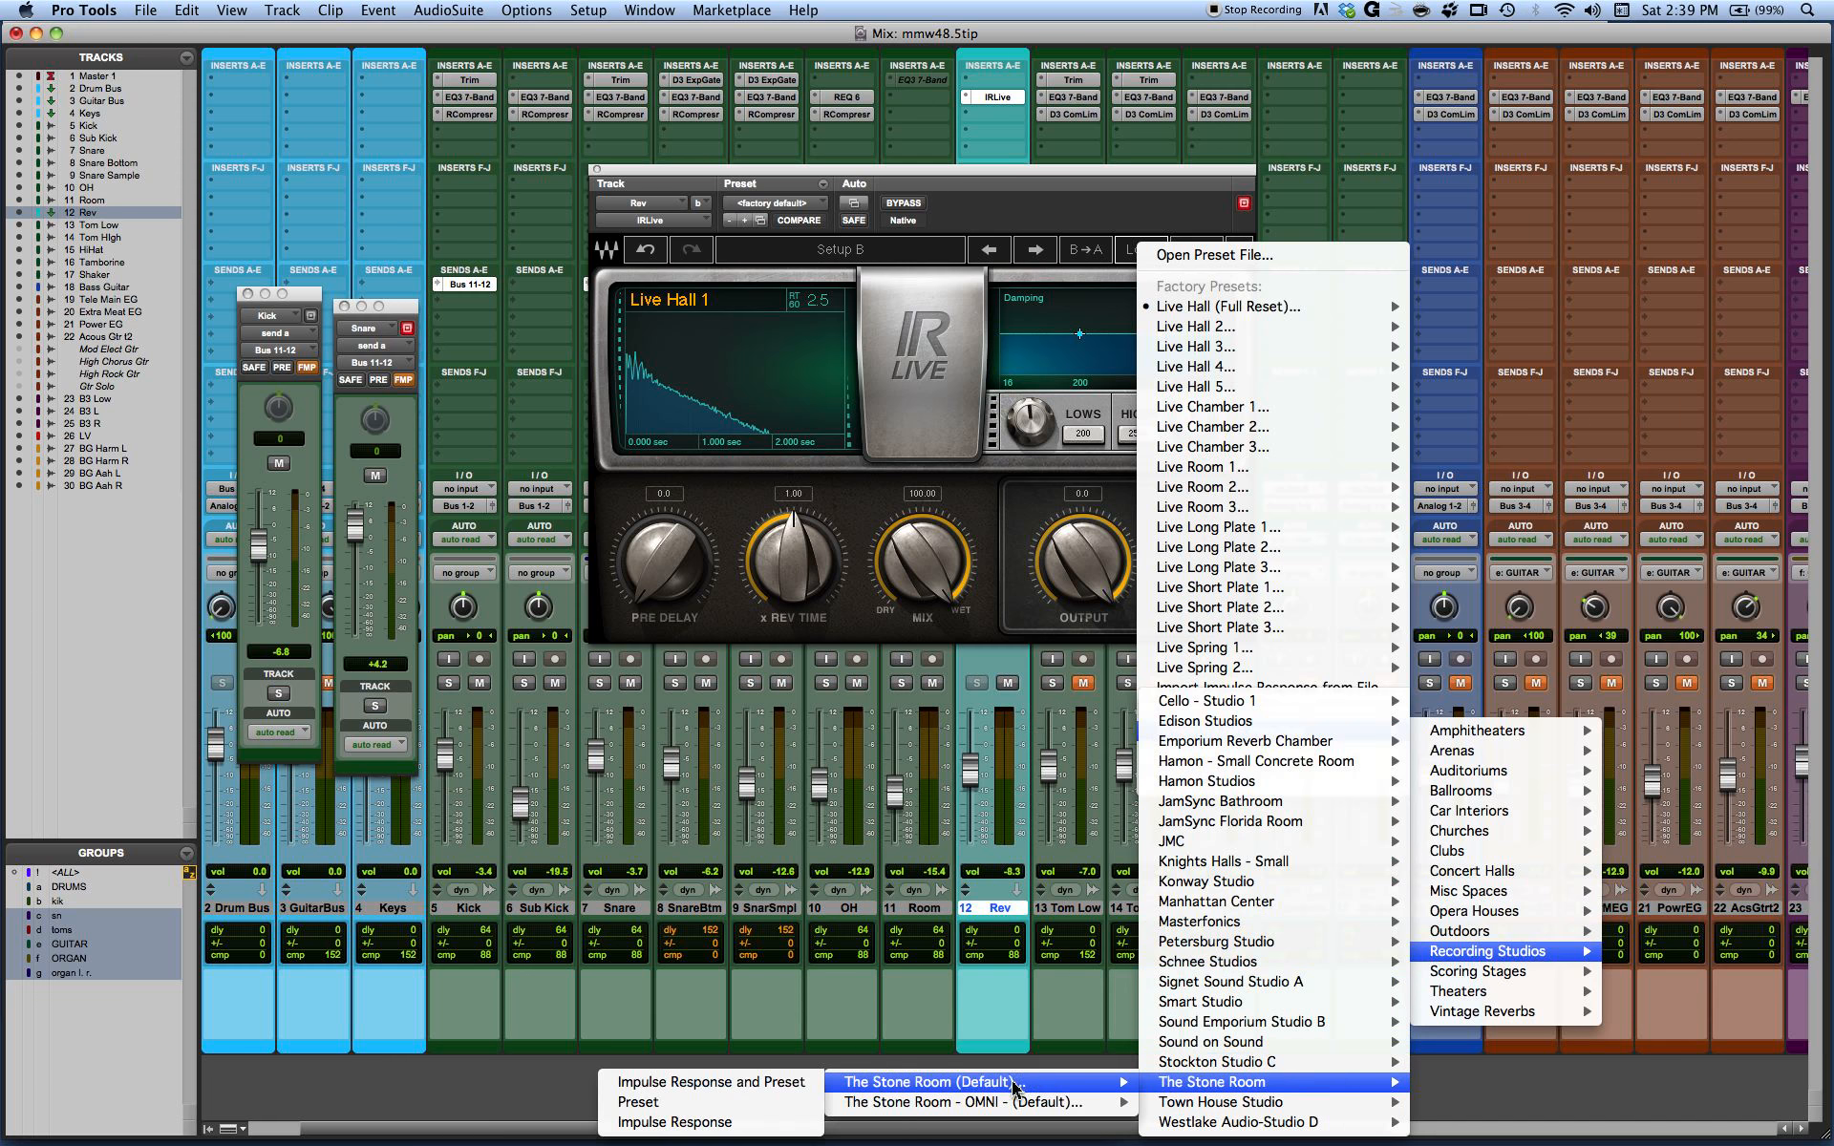
pyautogui.click(705, 1085)
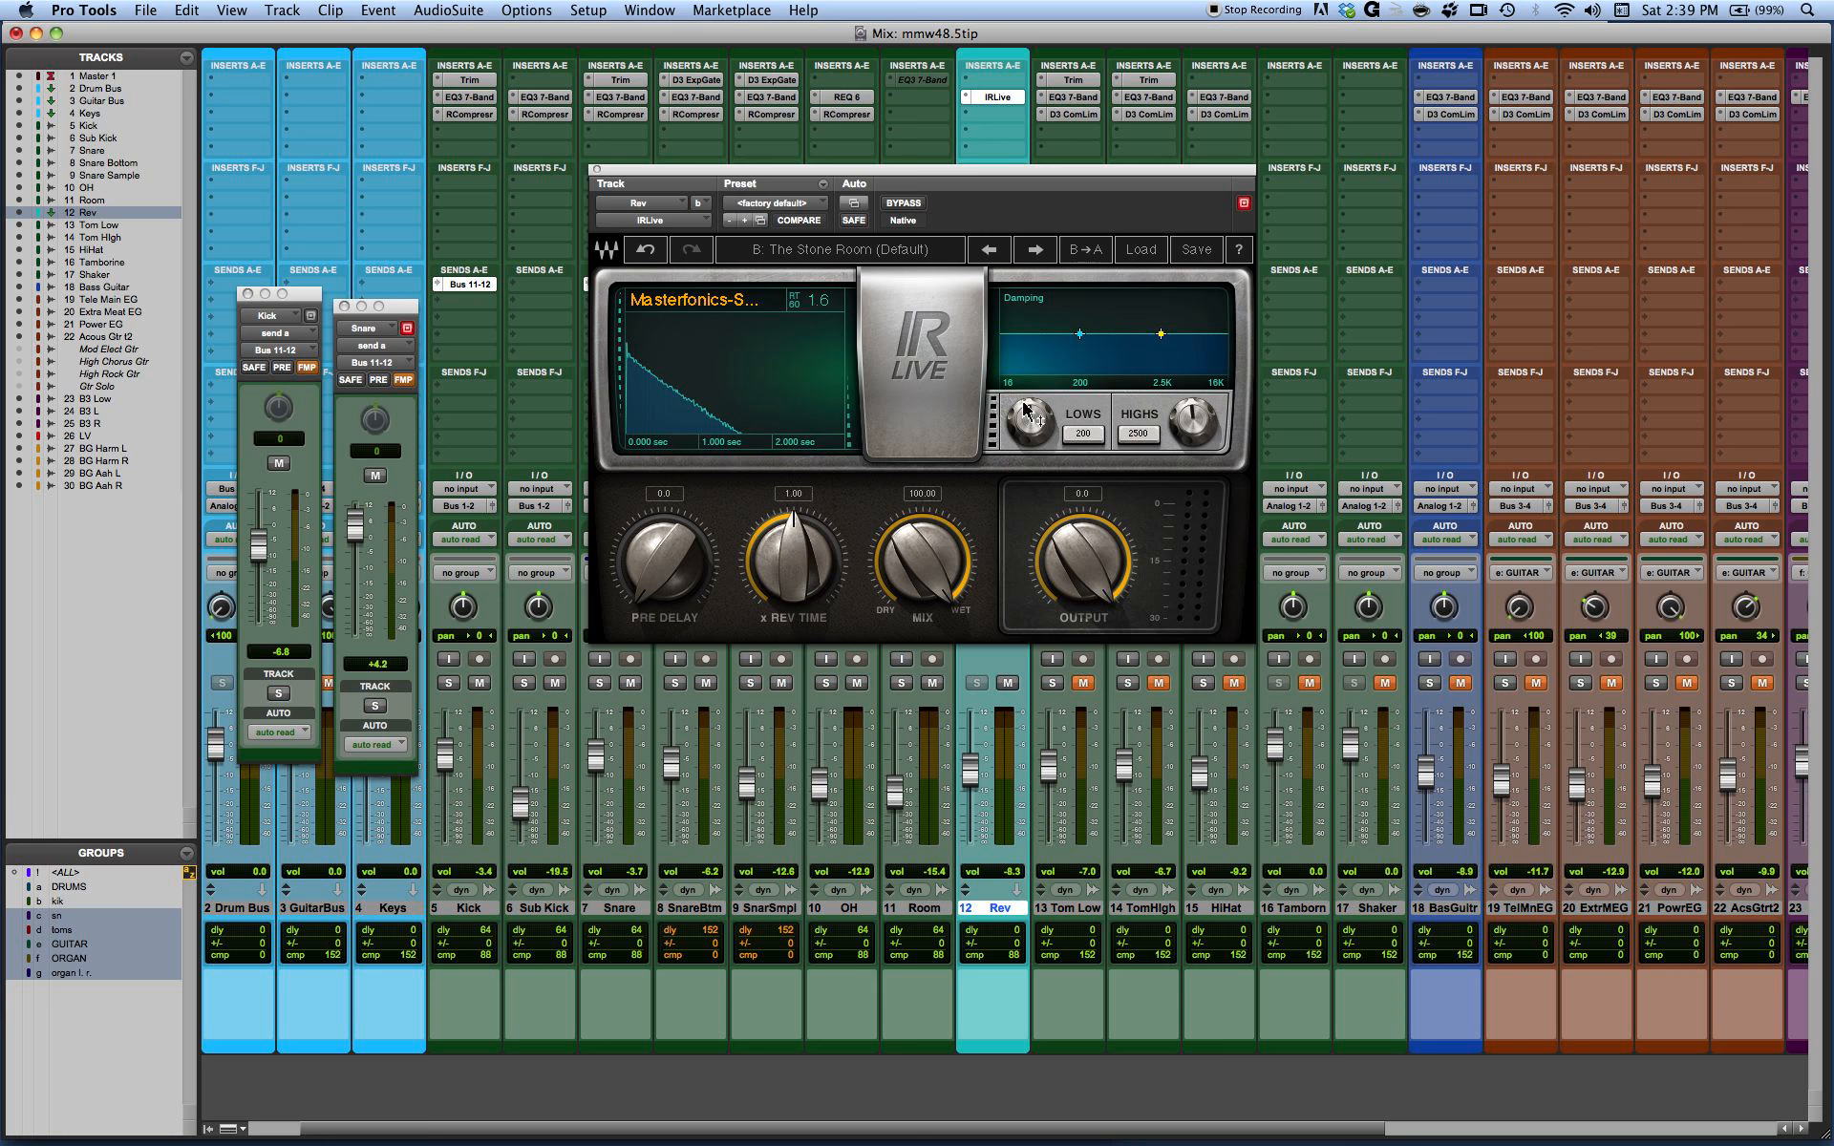
# - Set The Stone Room's reverb time to 0.83 and boost its Lows damping at 85 Hz
pyautogui.moveTo(1024, 411)
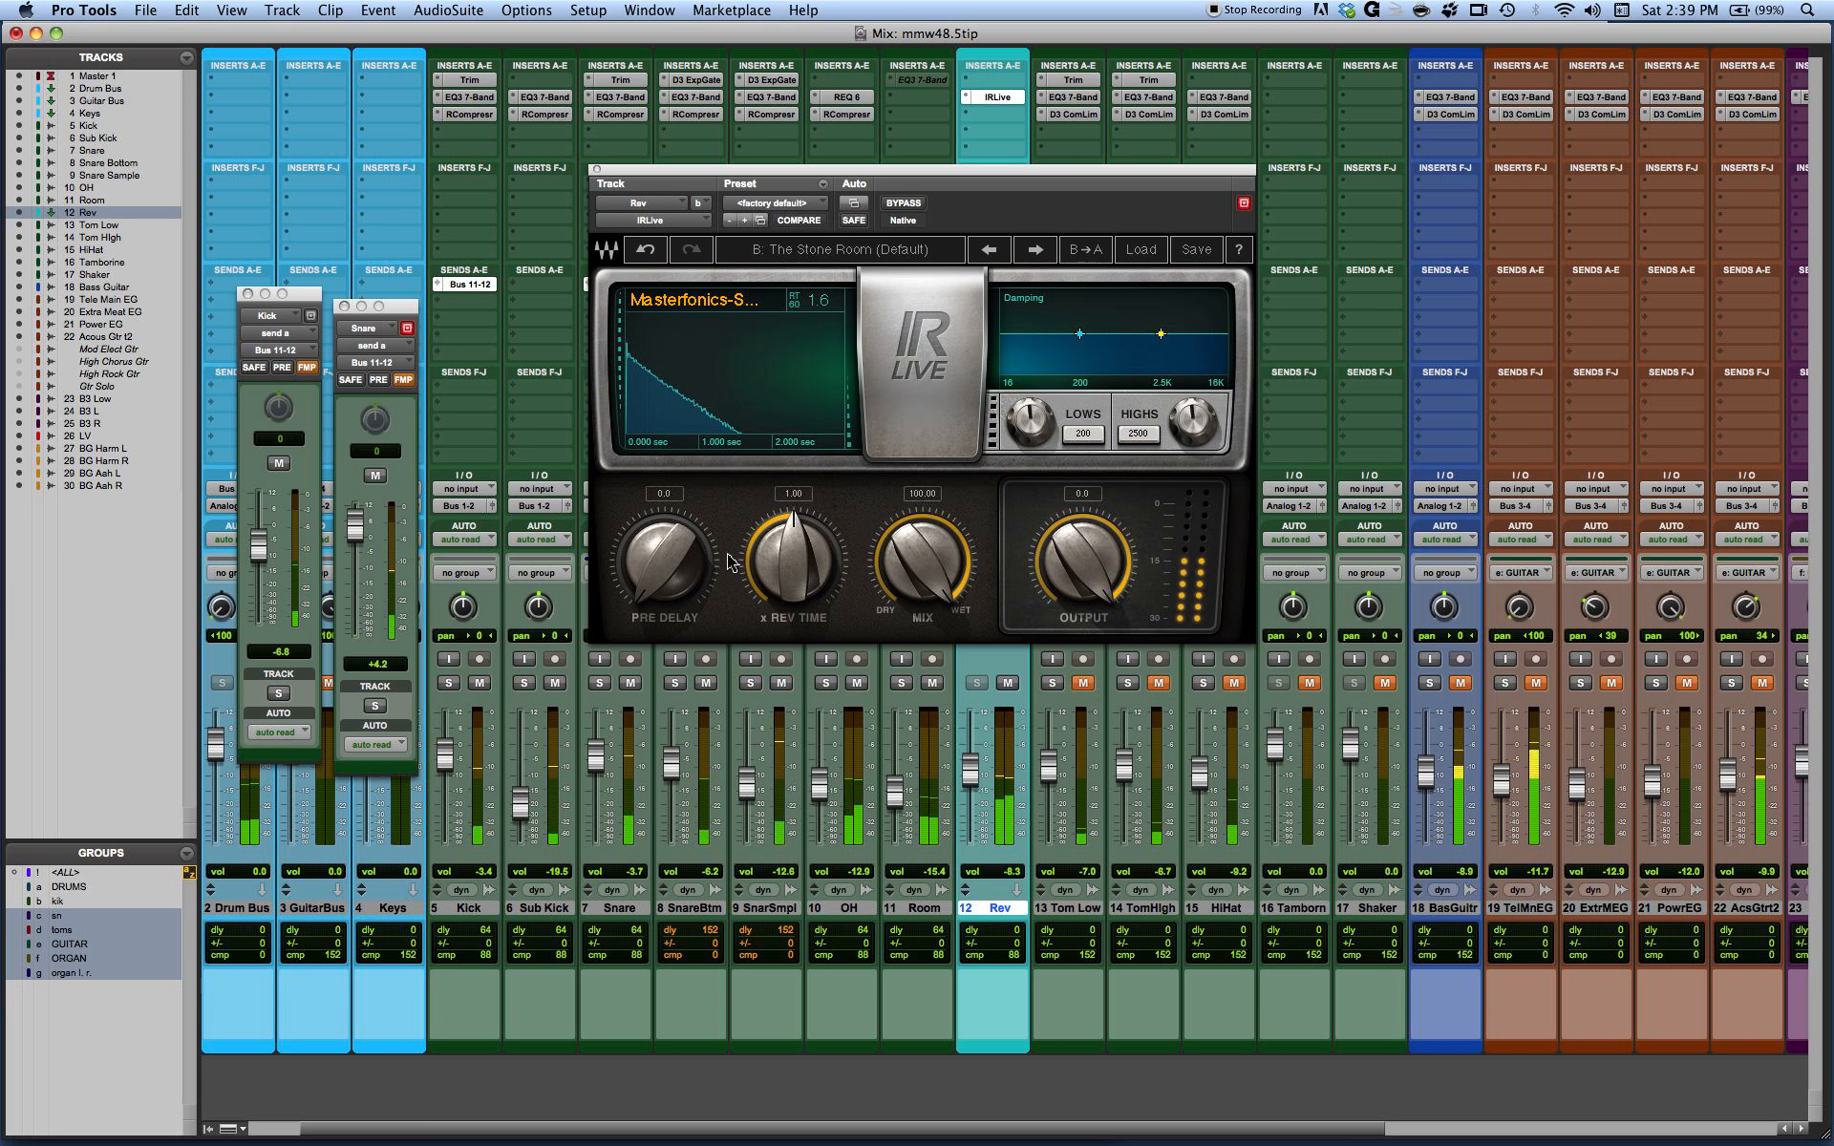
pyautogui.moveTo(776, 559)
pyautogui.mouseDown()
pyautogui.moveTo(776, 606)
pyautogui.moveTo(783, 565)
pyautogui.mouseUp()
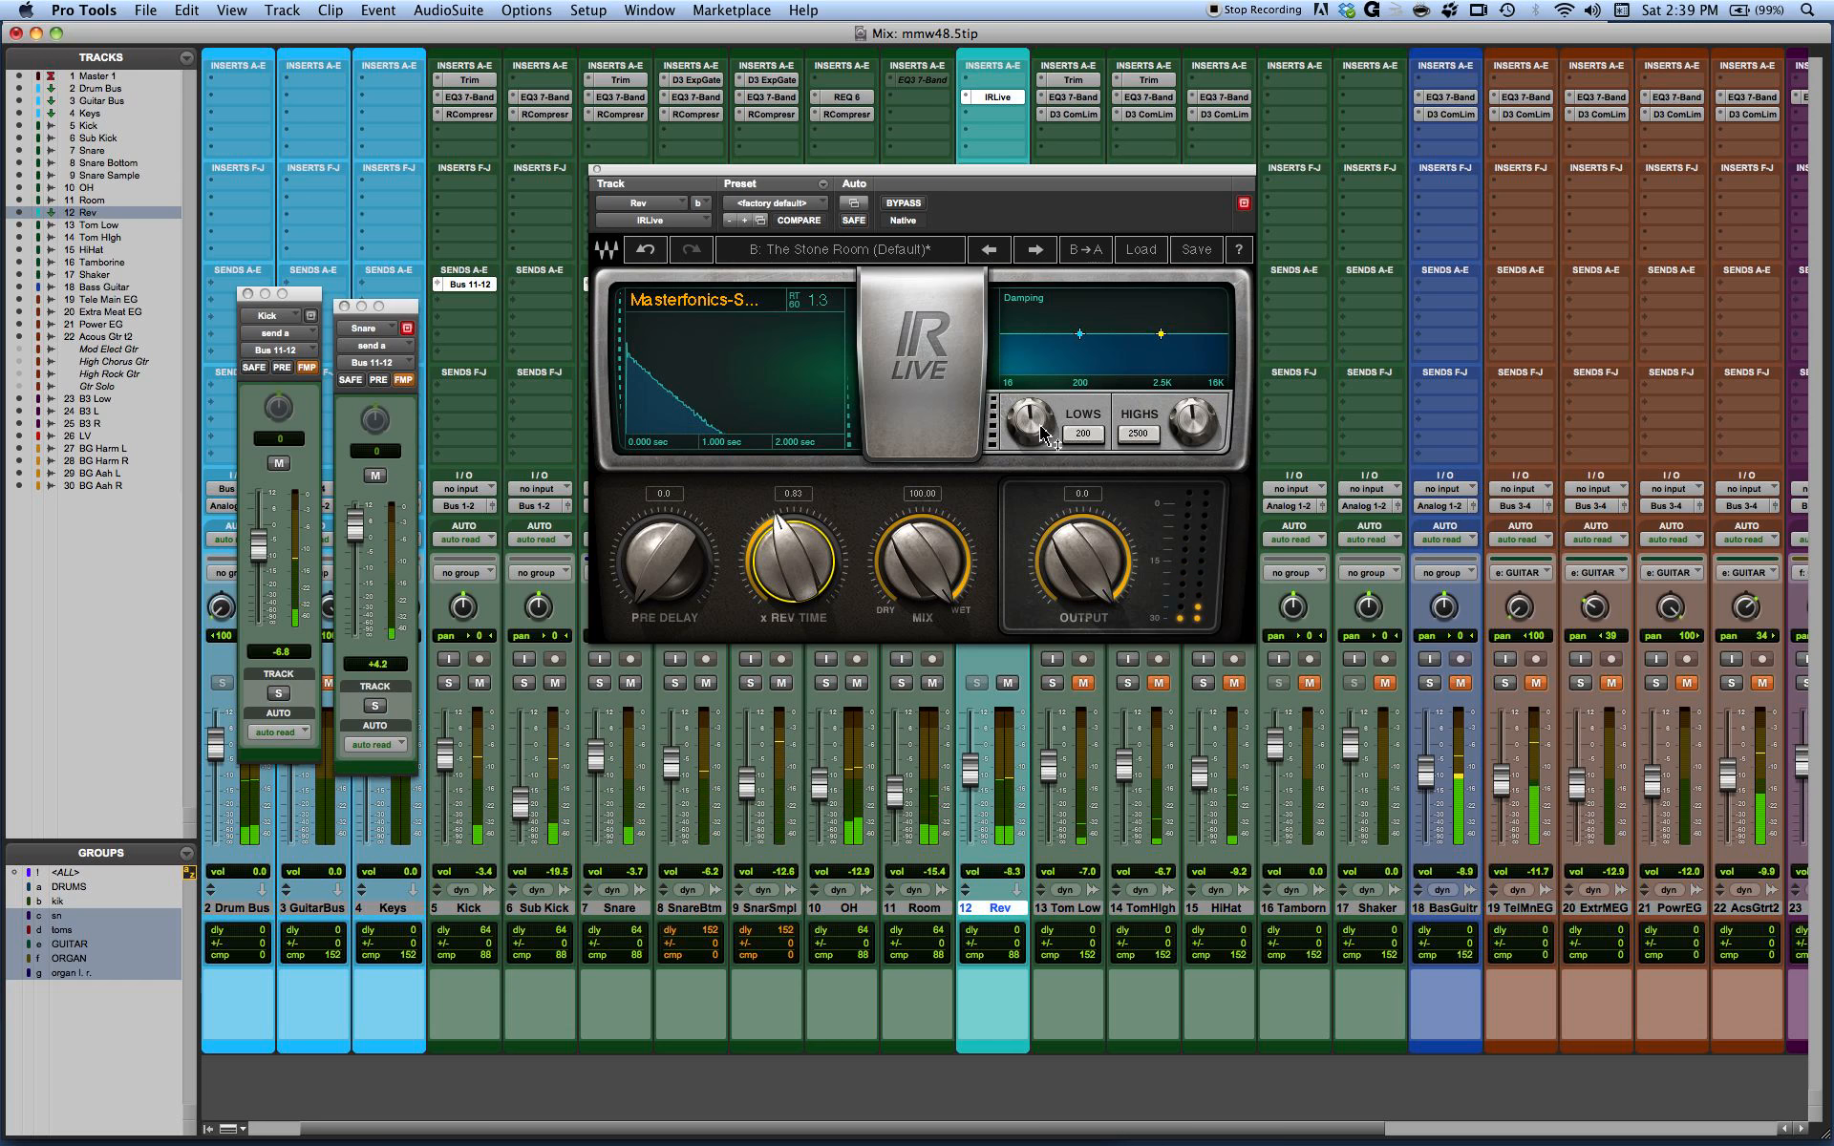
pyautogui.moveTo(1030, 424); pyautogui.dragTo(1030, 405)
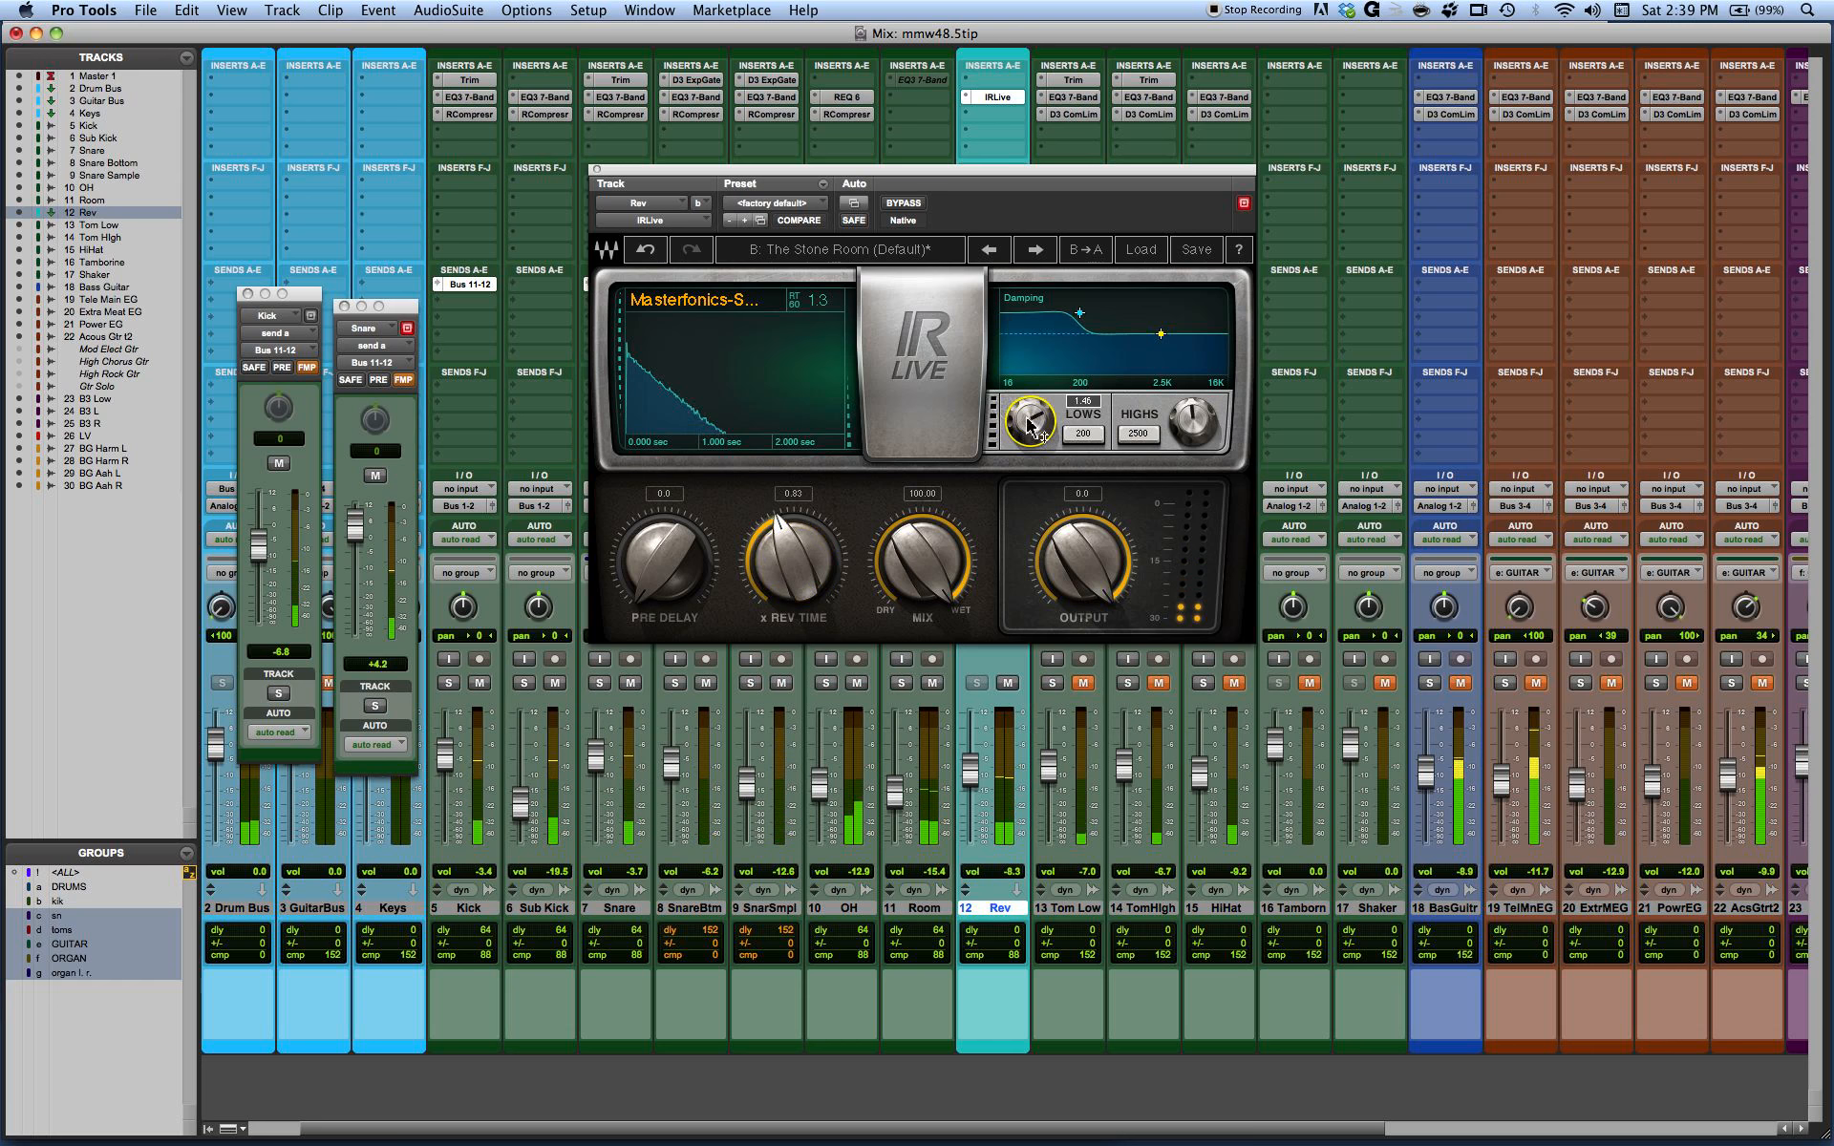
pyautogui.moveTo(1083, 433); pyautogui.dragTo(1028, 439)
# - Set The Stone Room's Highs damping to 1.15 at 1930 Hz
pyautogui.moveTo(1202, 421); pyautogui.dragTo(1138, 443)
pyautogui.click(1138, 433)
pyautogui.click(1191, 430)
pyautogui.moveTo(1191, 430); pyautogui.dragTo(1192, 433)
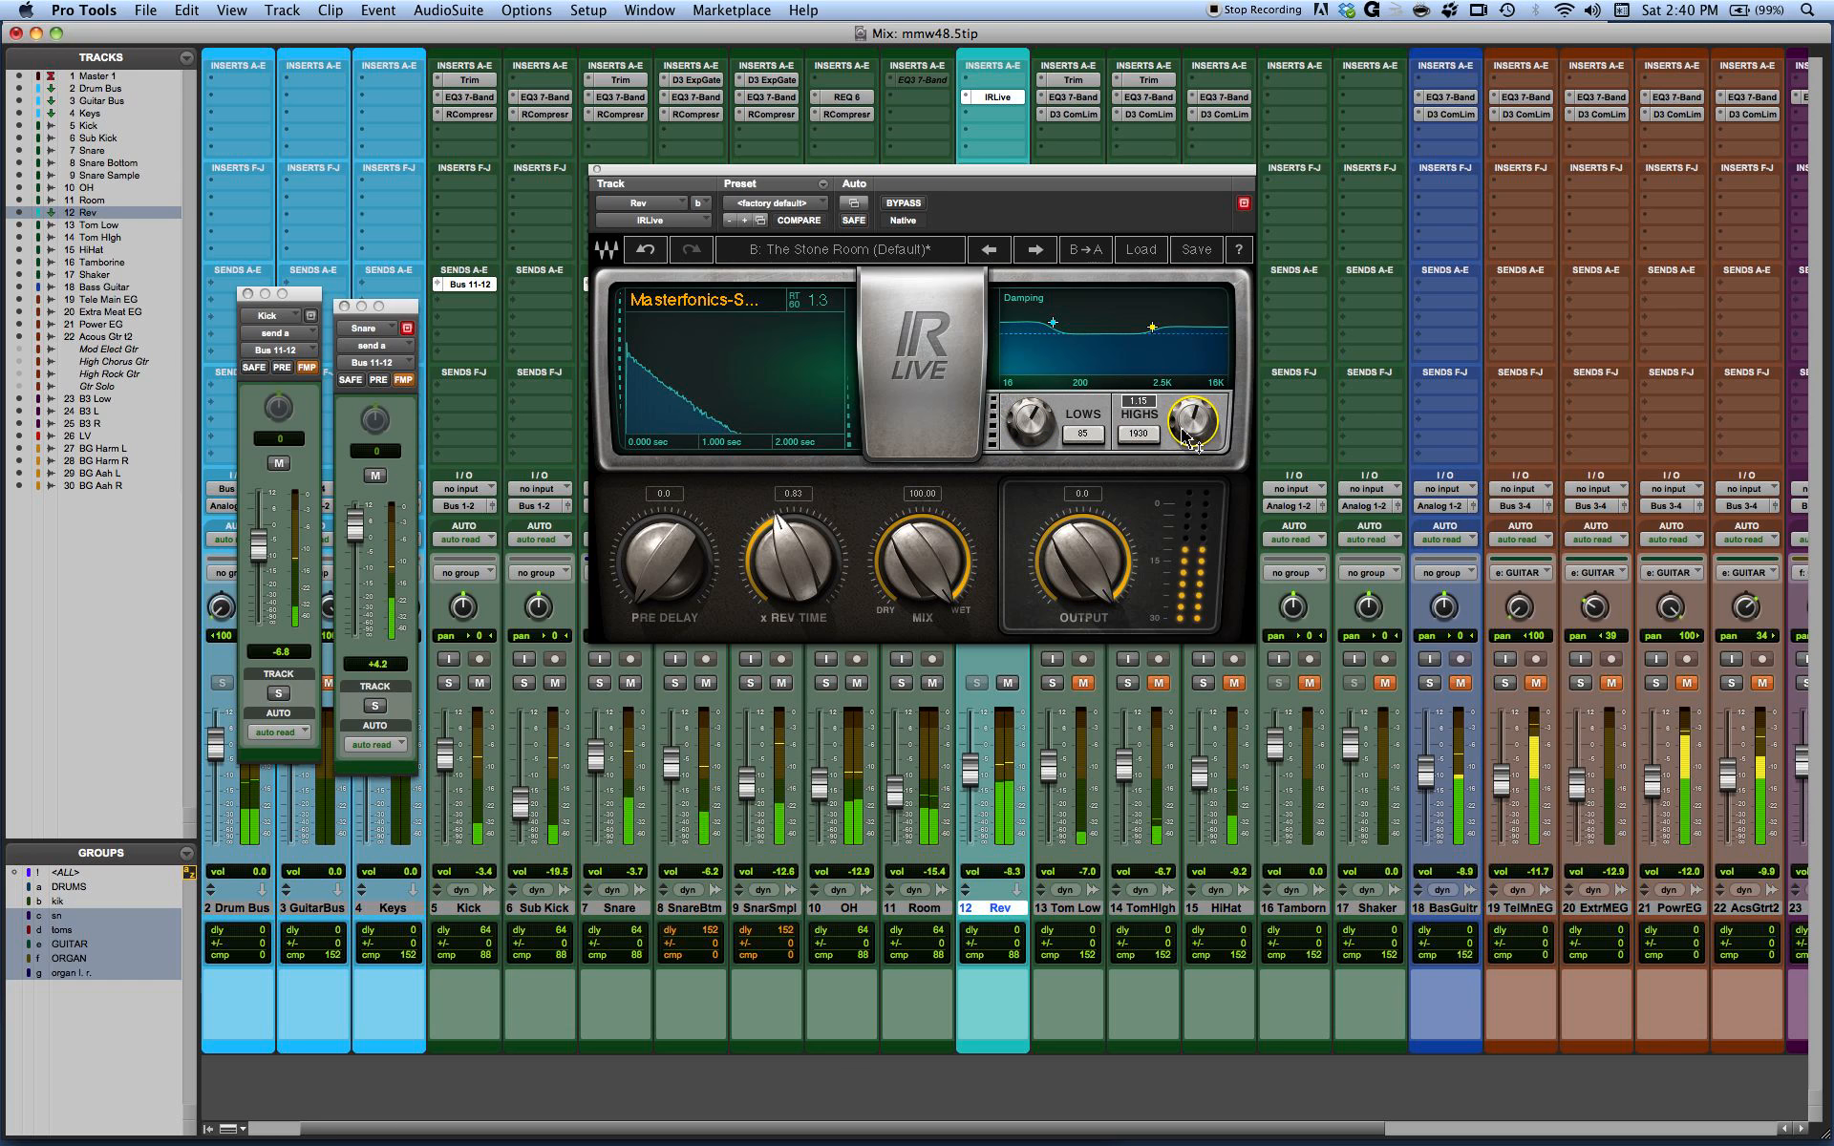
# - Shorten The Stone Room's reverb time to 0.74 and lower its Highs damping to 0.67 at 2876 Hz
pyautogui.moveTo(785, 567); pyautogui.dragTo(785, 573)
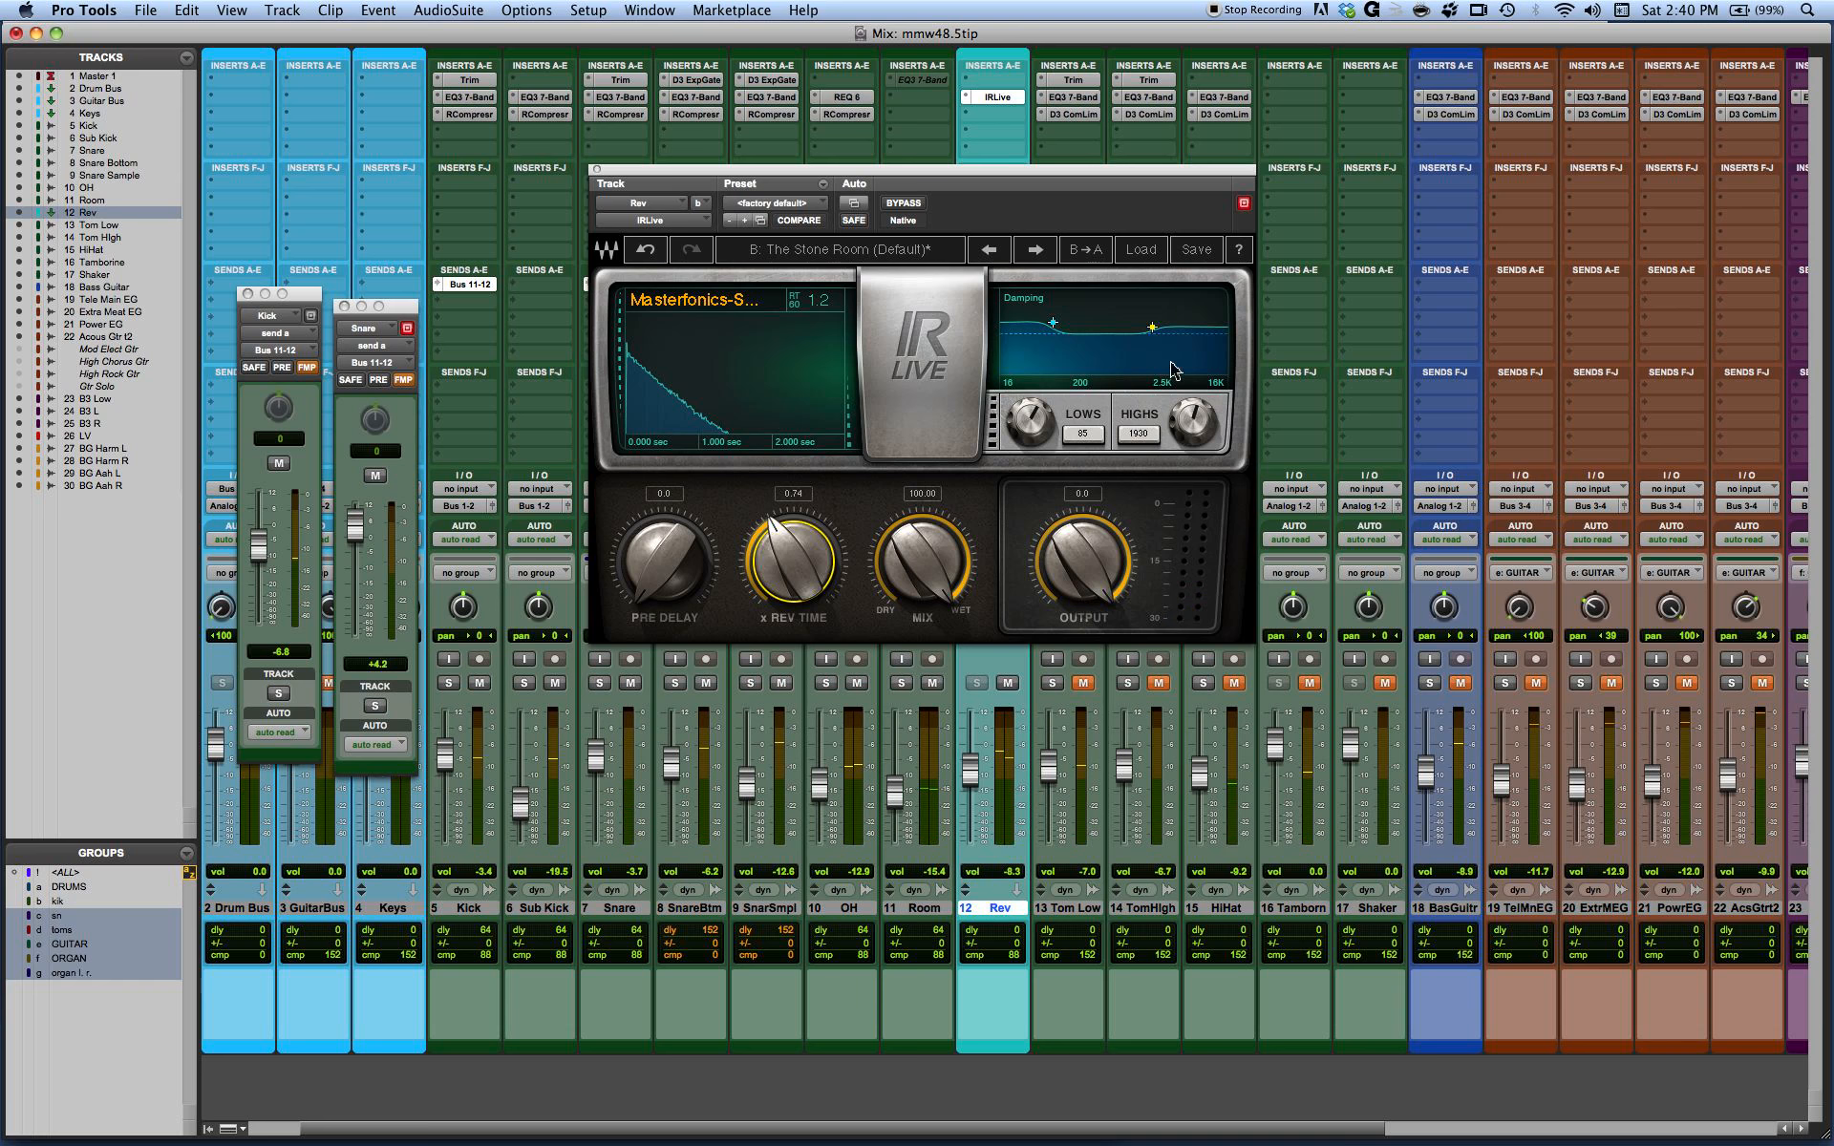
pyautogui.moveTo(1193, 424); pyautogui.dragTo(1138, 429)
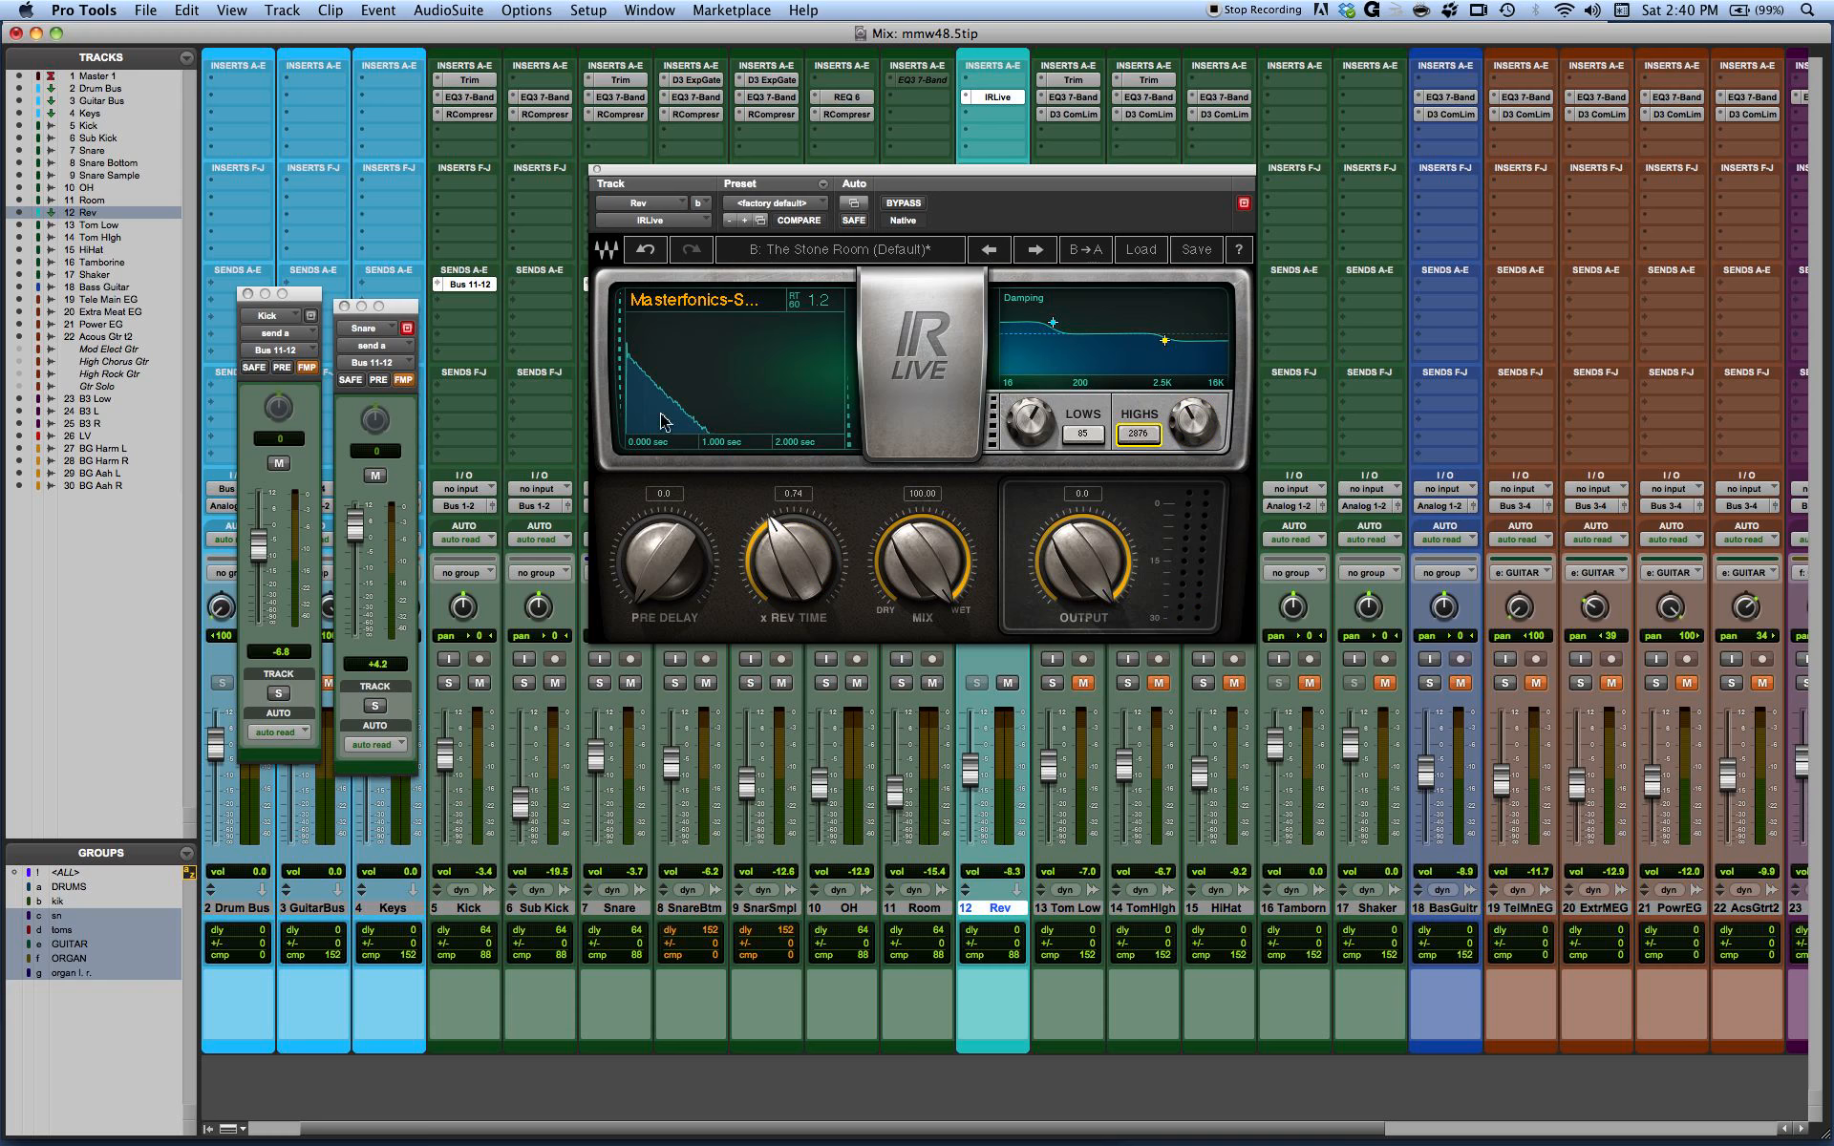
pyautogui.moveTo(1196, 424); pyautogui.dragTo(1197, 433)
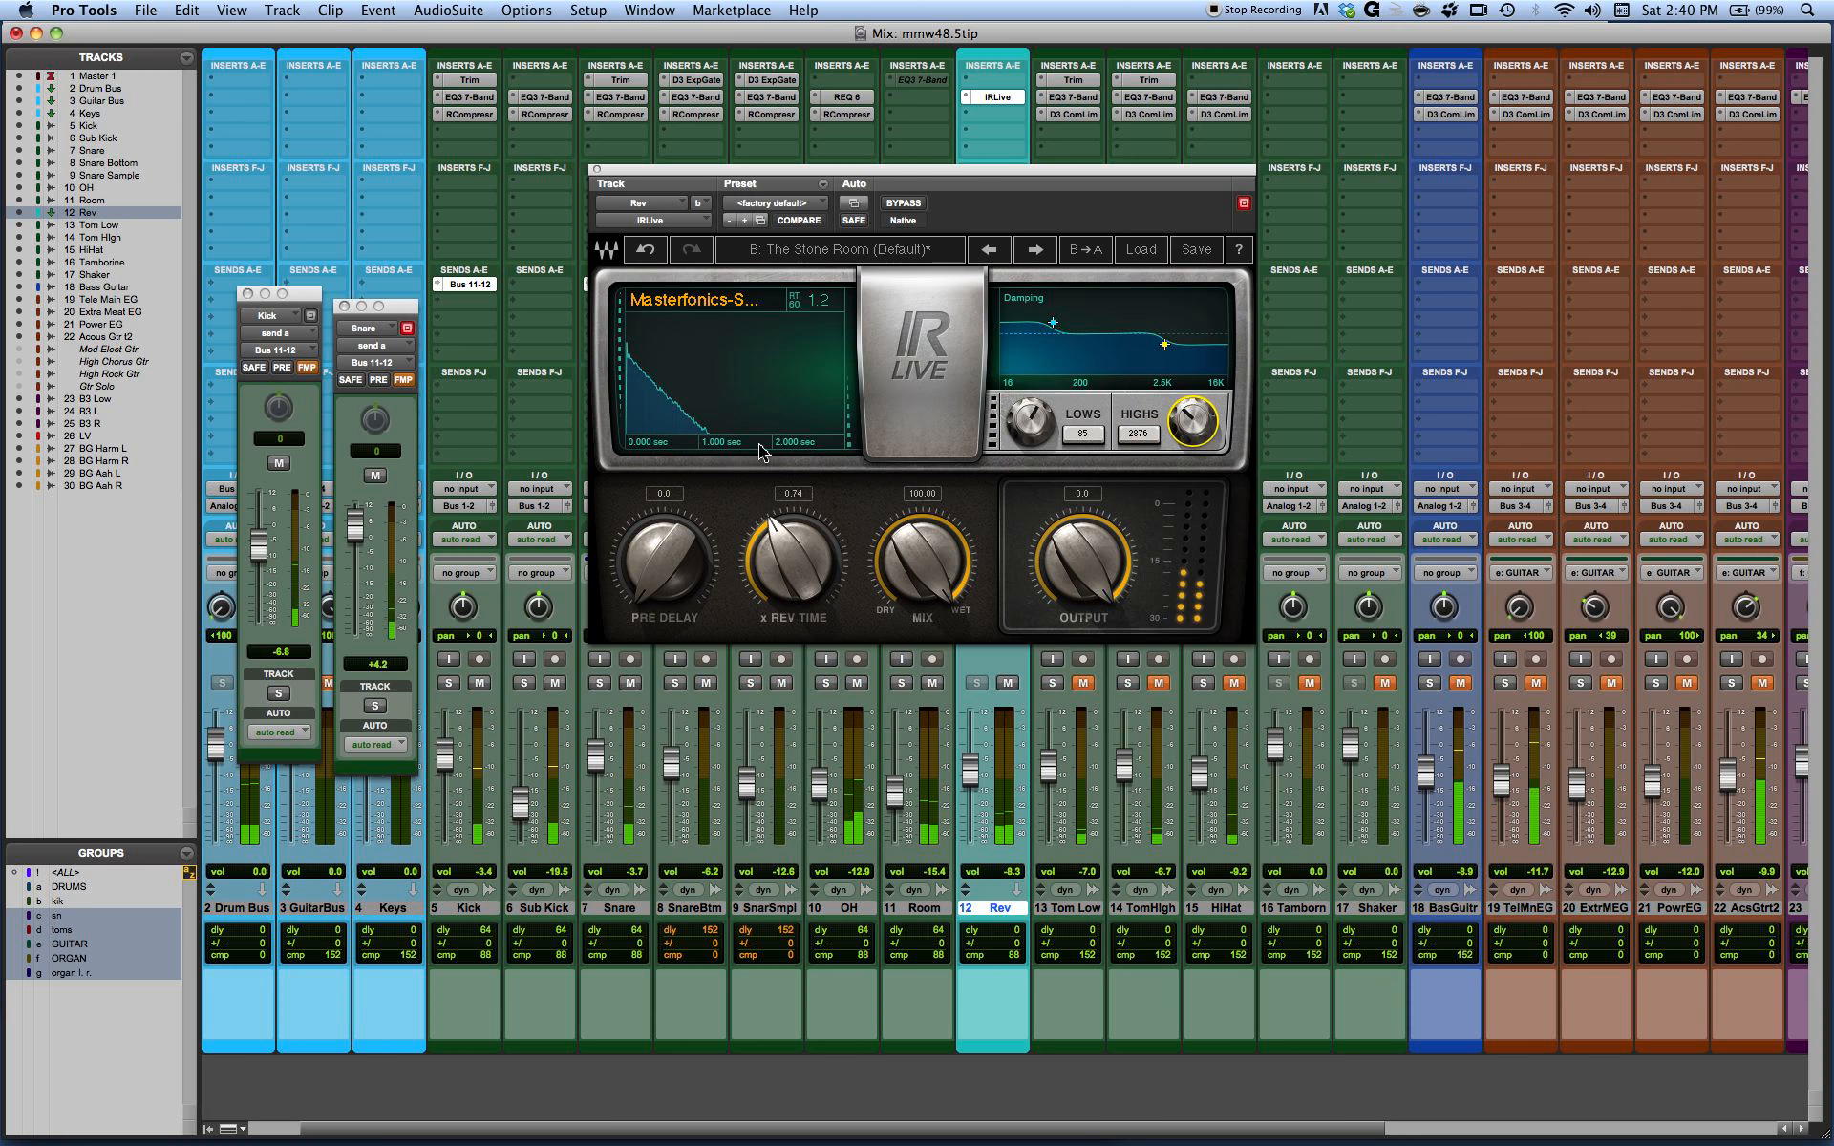
pyautogui.moveTo(1192, 425)
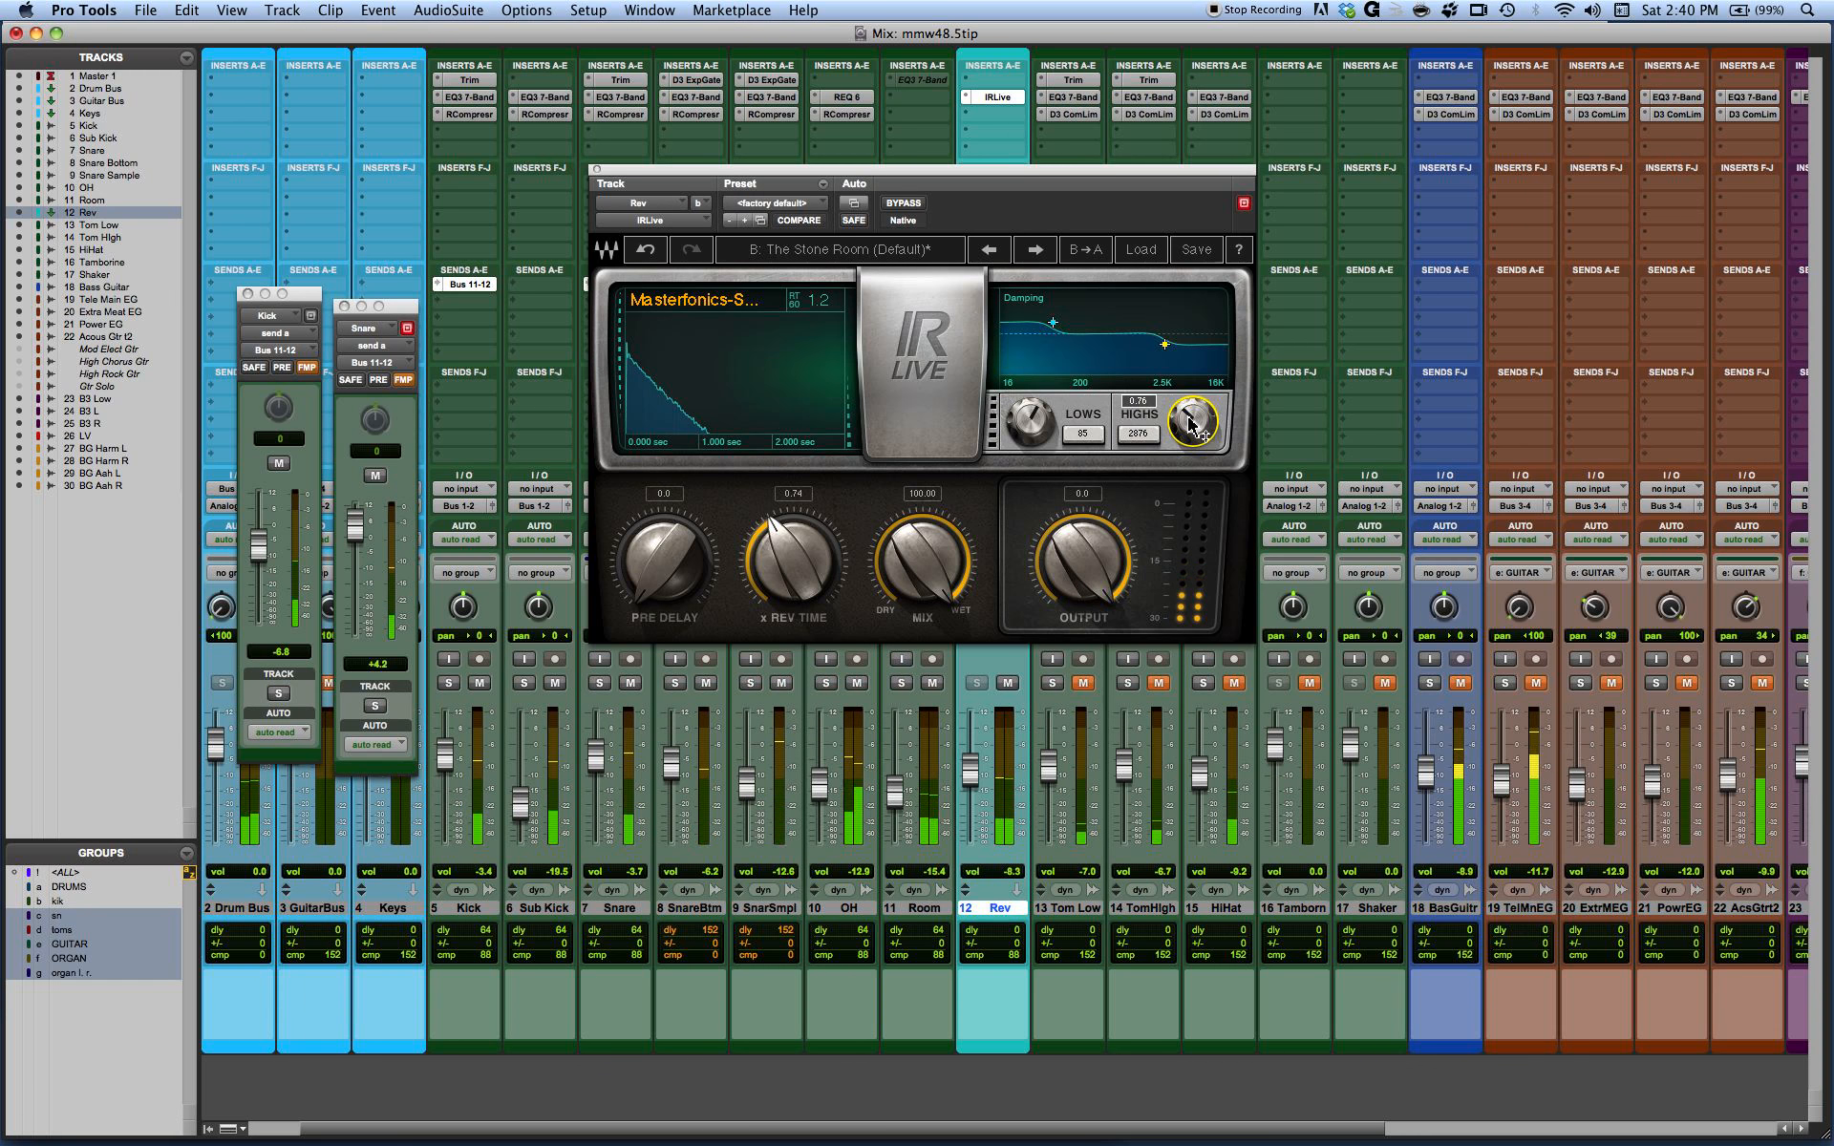
pyautogui.keyDown('alt'); pyautogui.click(1190, 418); pyautogui.keyUp('alt')
pyautogui.scroll(-6, 1192, 424)
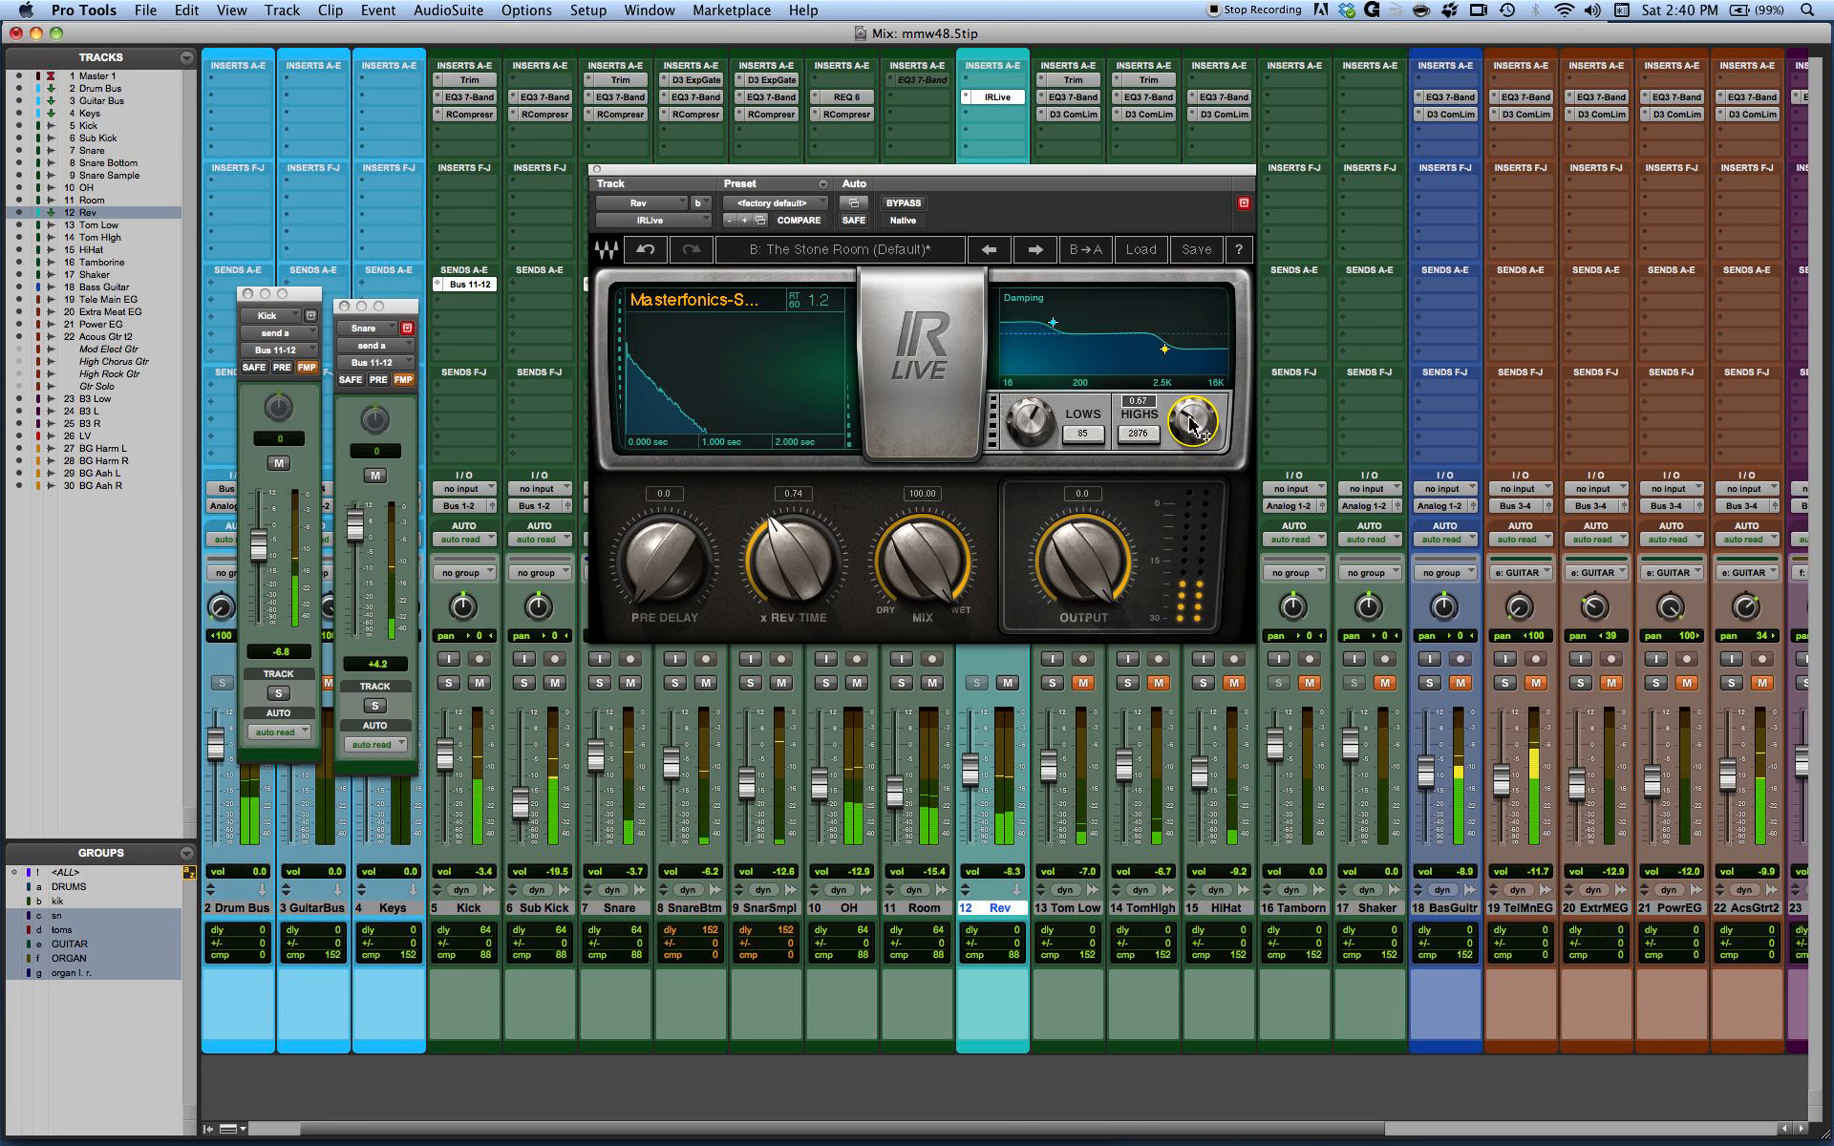
# - Reduce the Lows damping at 85 Hz, raise the Highs damping to 1.13 at 2773 Hz, and stop playback
pyautogui.moveTo(1189, 418); pyautogui.dragTo(1192, 428)
pyautogui.moveTo(1030, 420); pyautogui.dragTo(1030, 426)
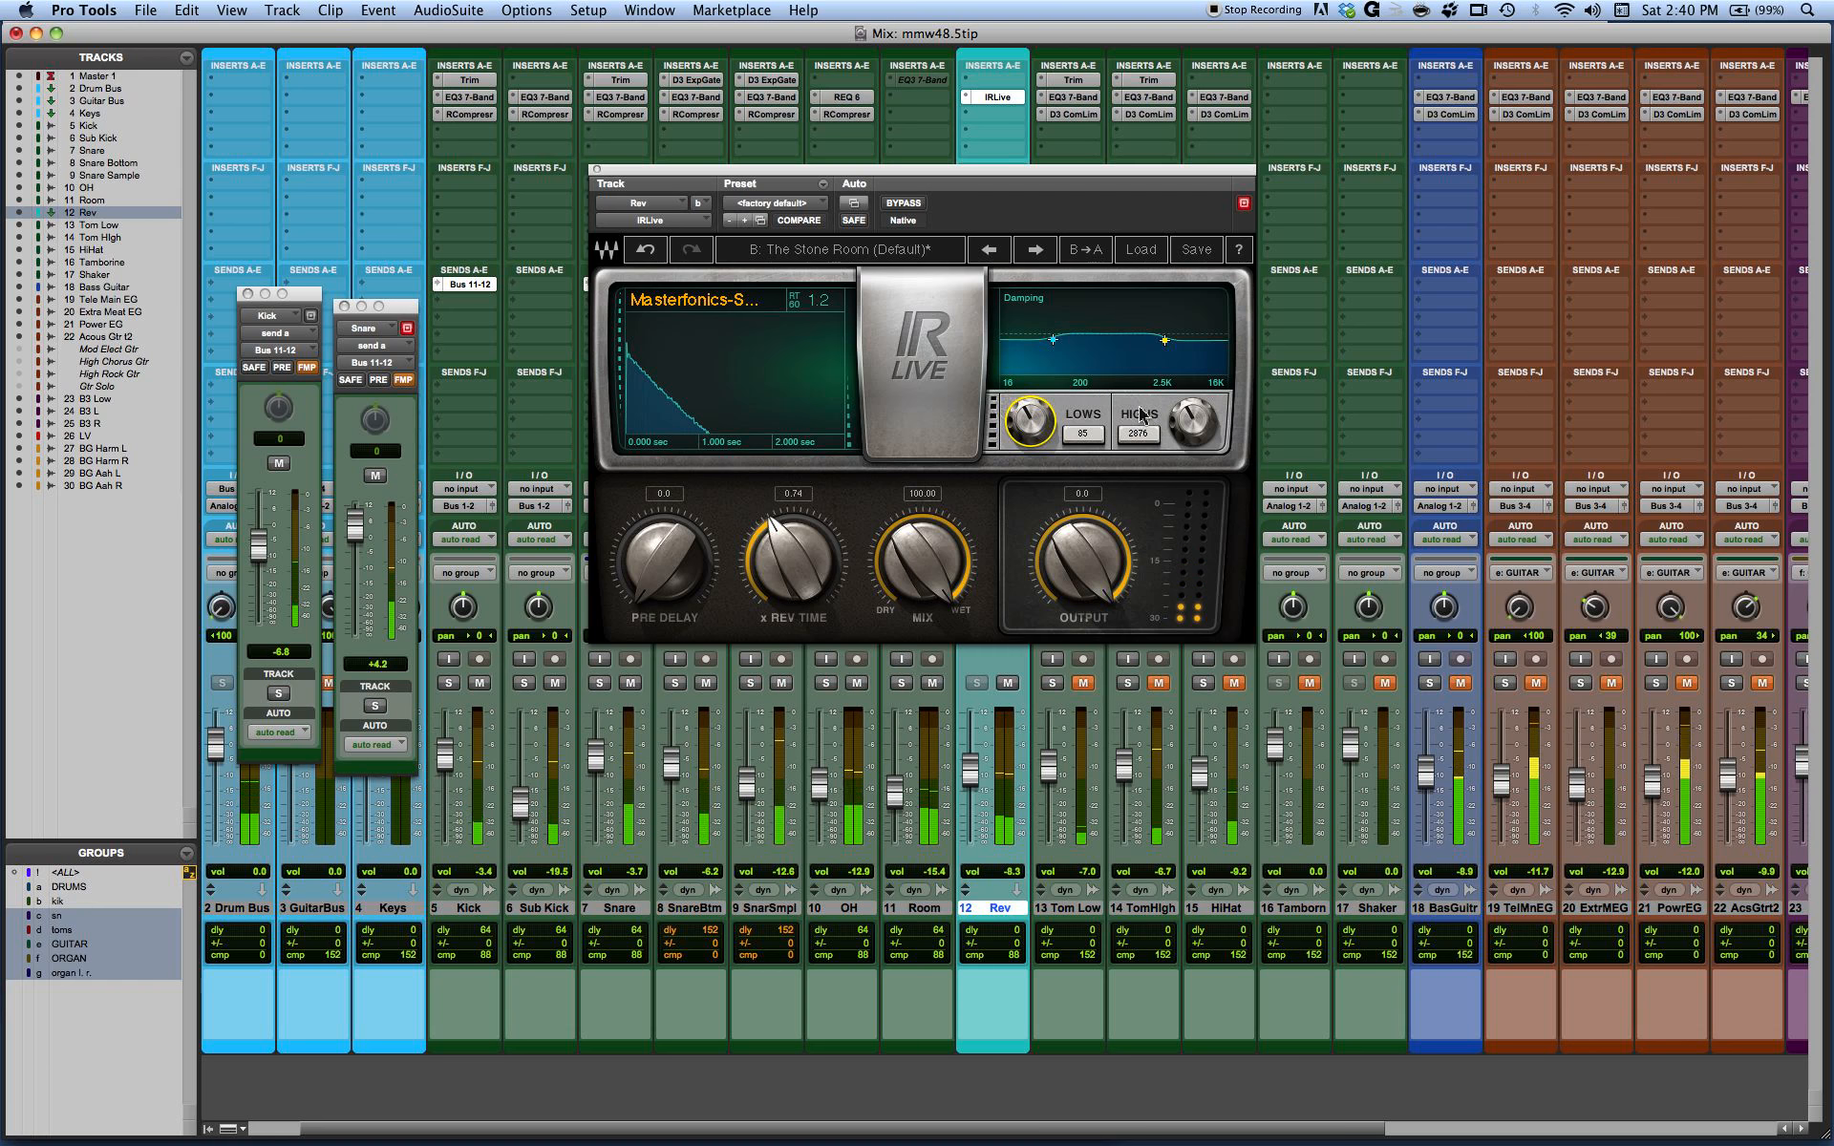
pyautogui.moveTo(1194, 421); pyautogui.dragTo(1153, 435)
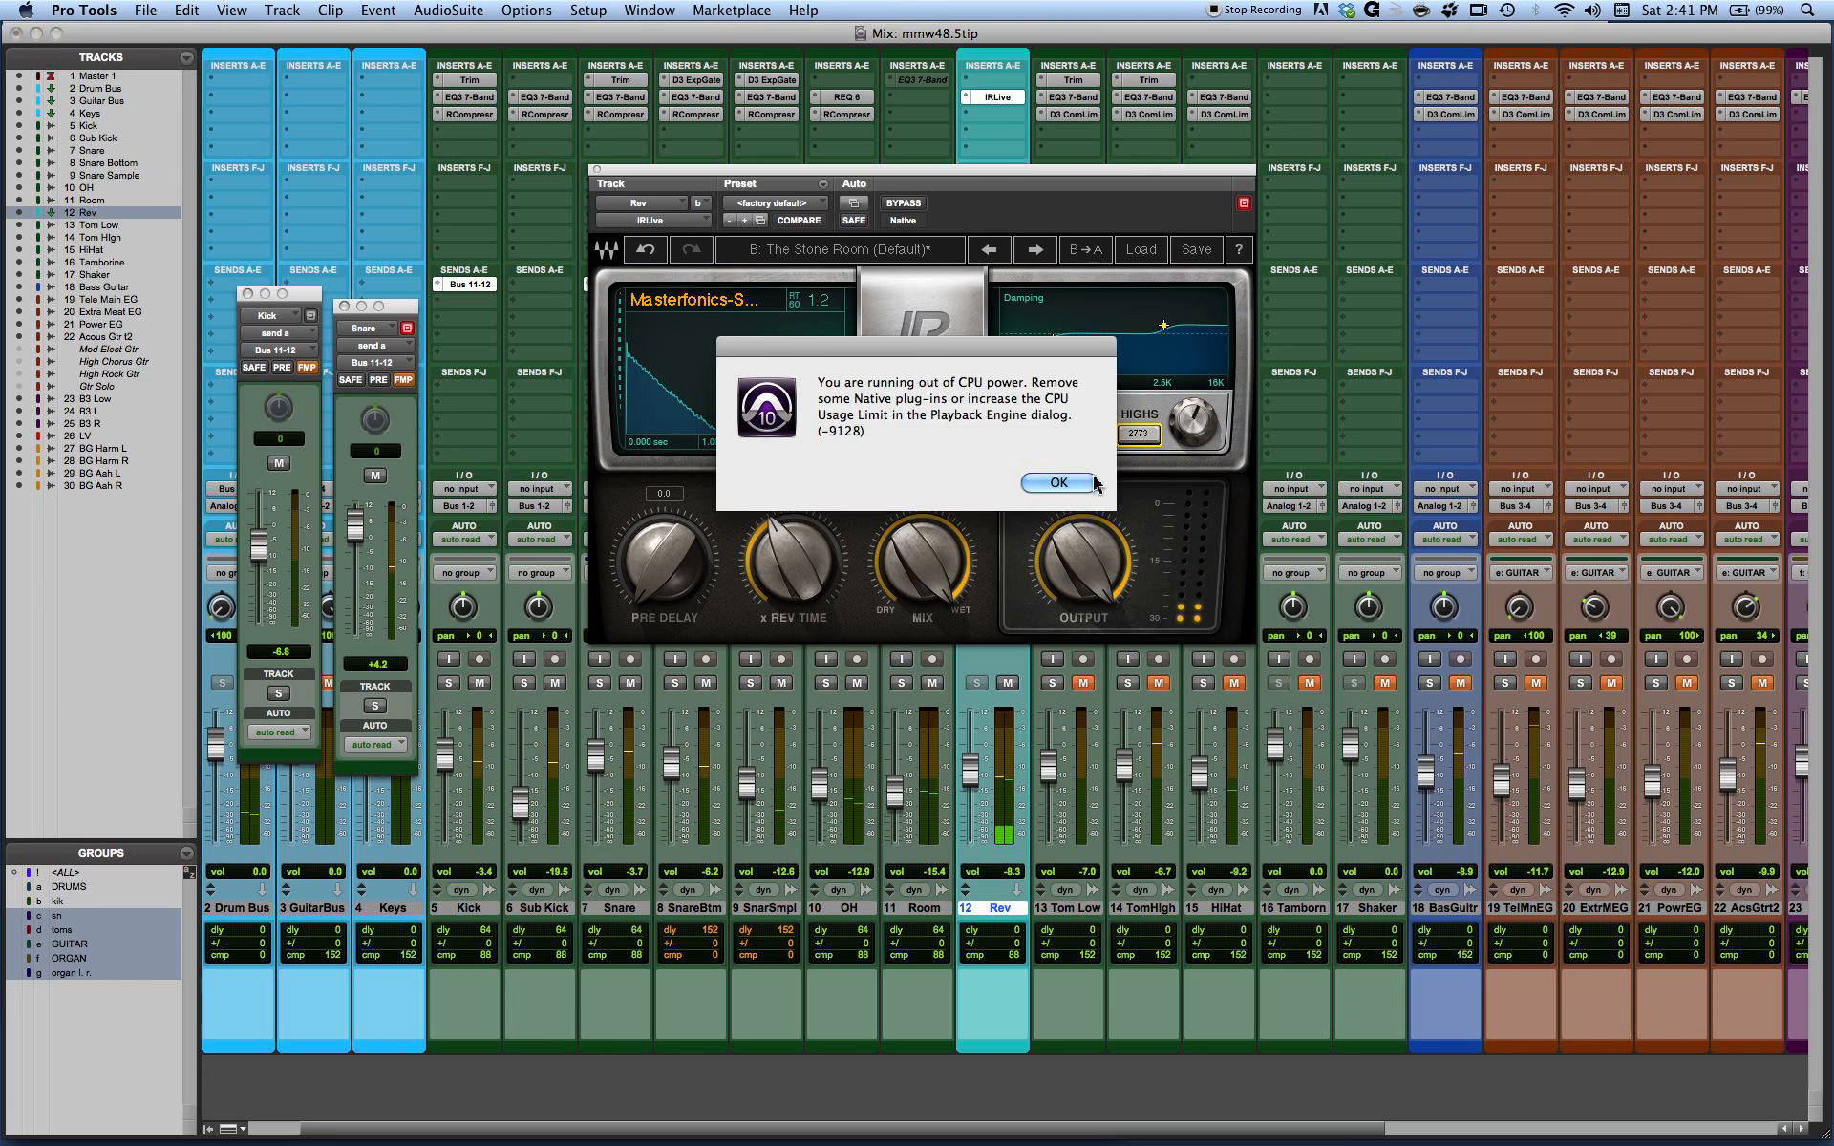
pyautogui.click(1058, 483)
pyautogui.moveTo(1208, 432); pyautogui.dragTo(1209, 428)
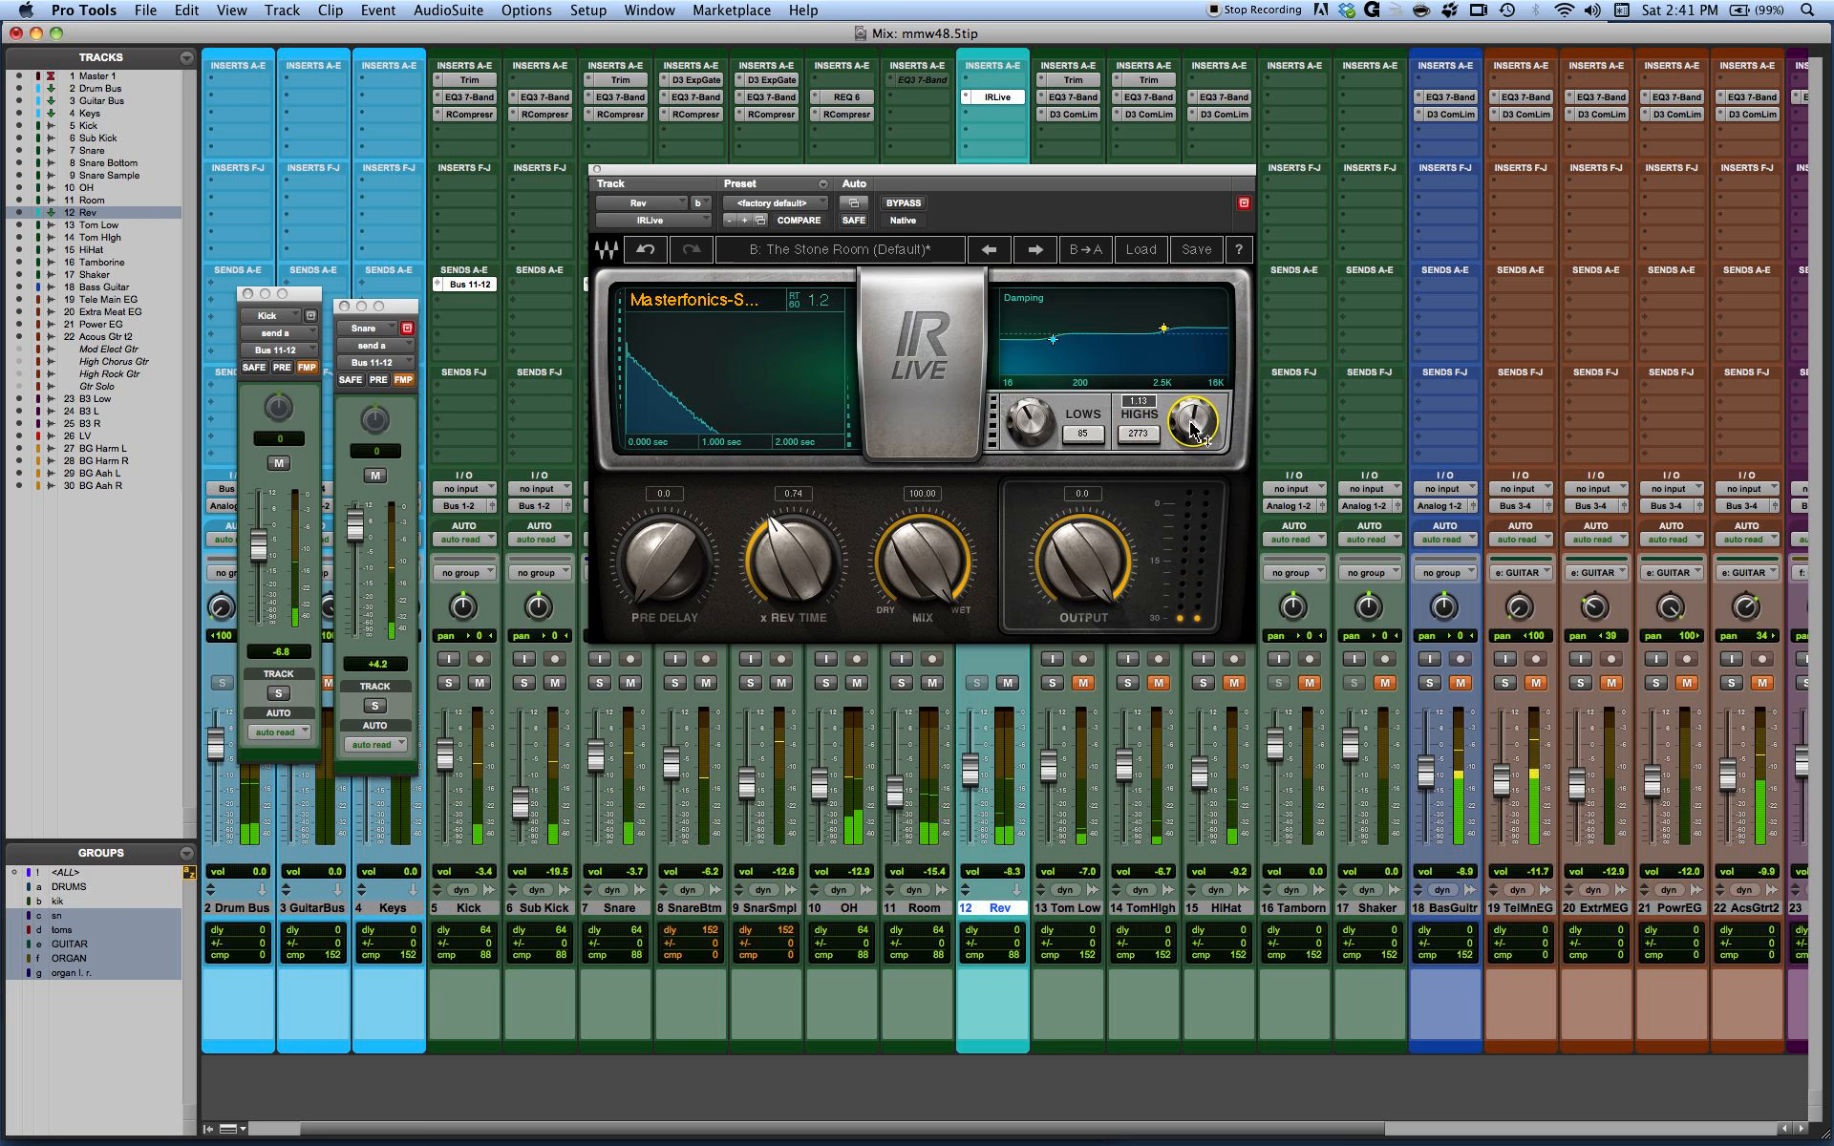
pyautogui.press('space')
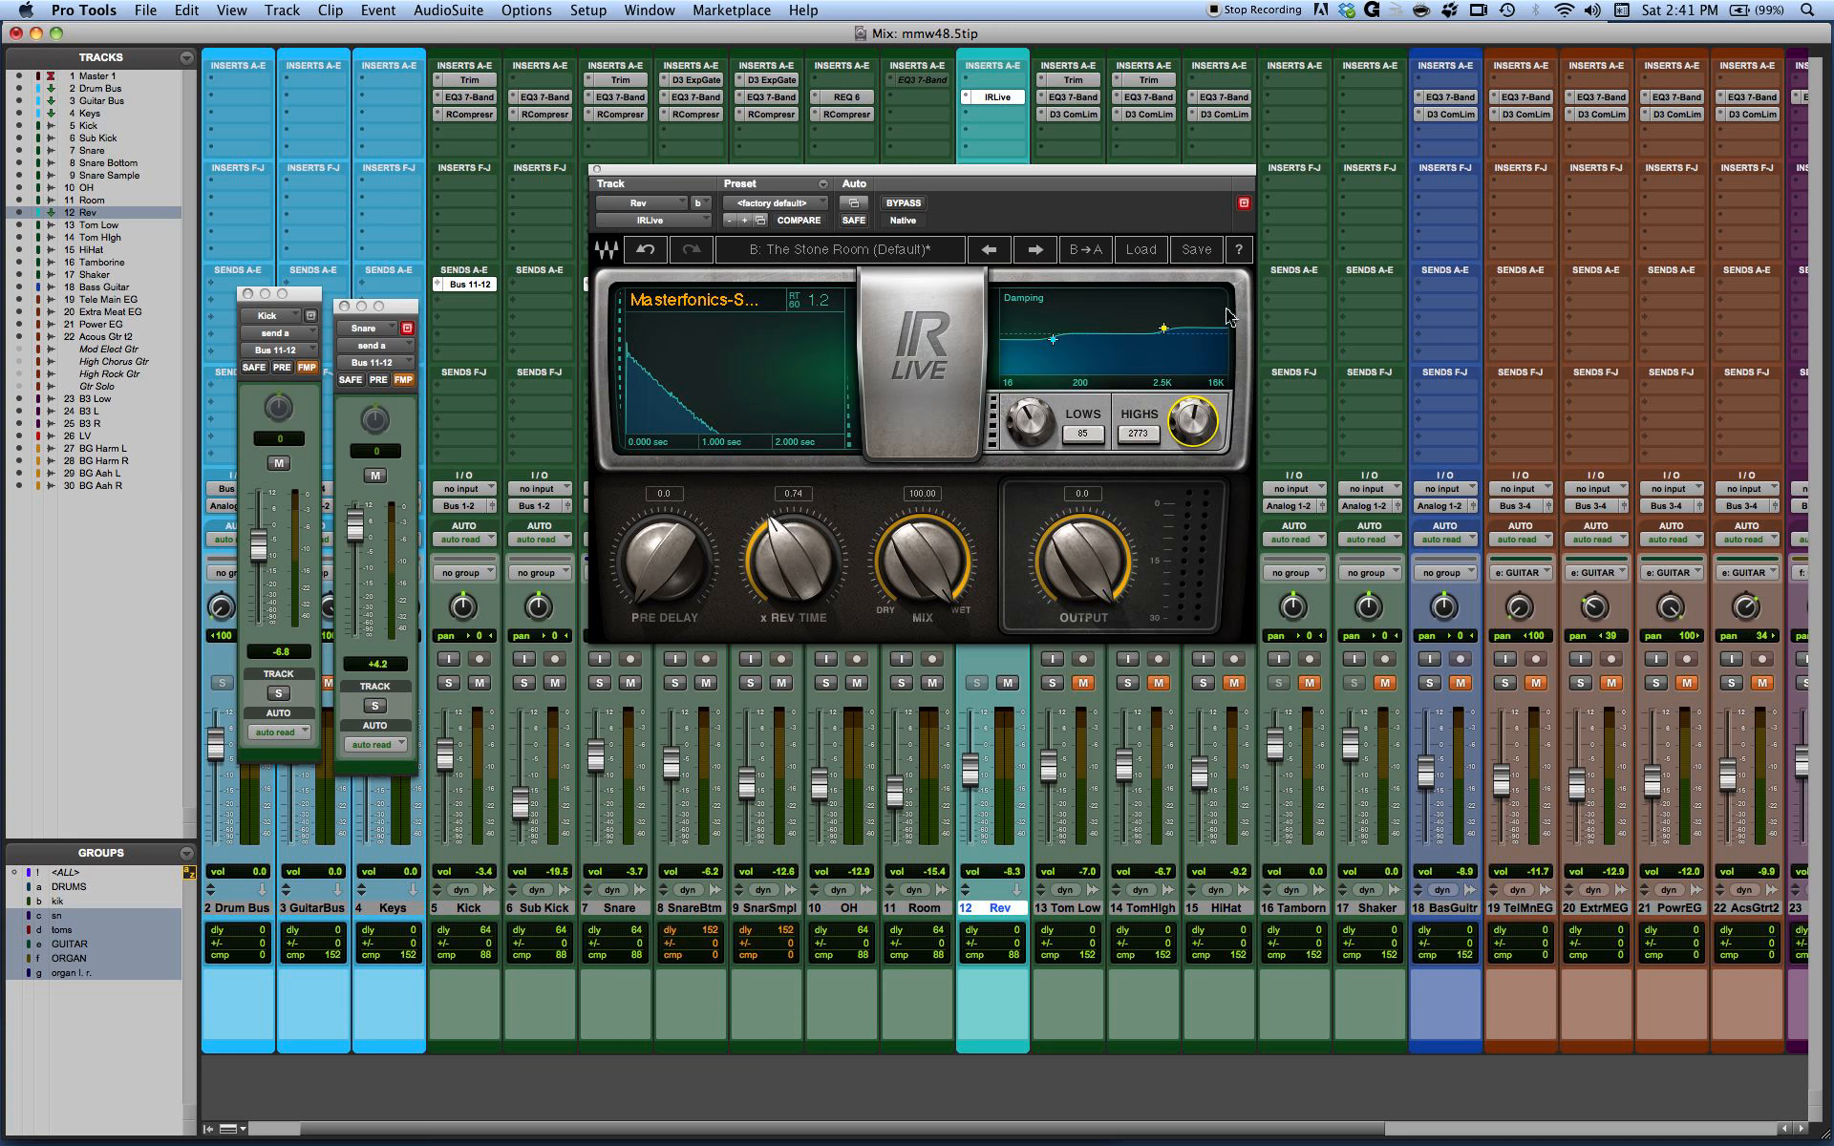
# - Examine IR Live's factory and user presets and the Acoustics.net impulse categories, including Car Interiors, without loading another preset
pyautogui.click(1200, 252)
pyautogui.click(1143, 250)
pyautogui.click(1143, 250)
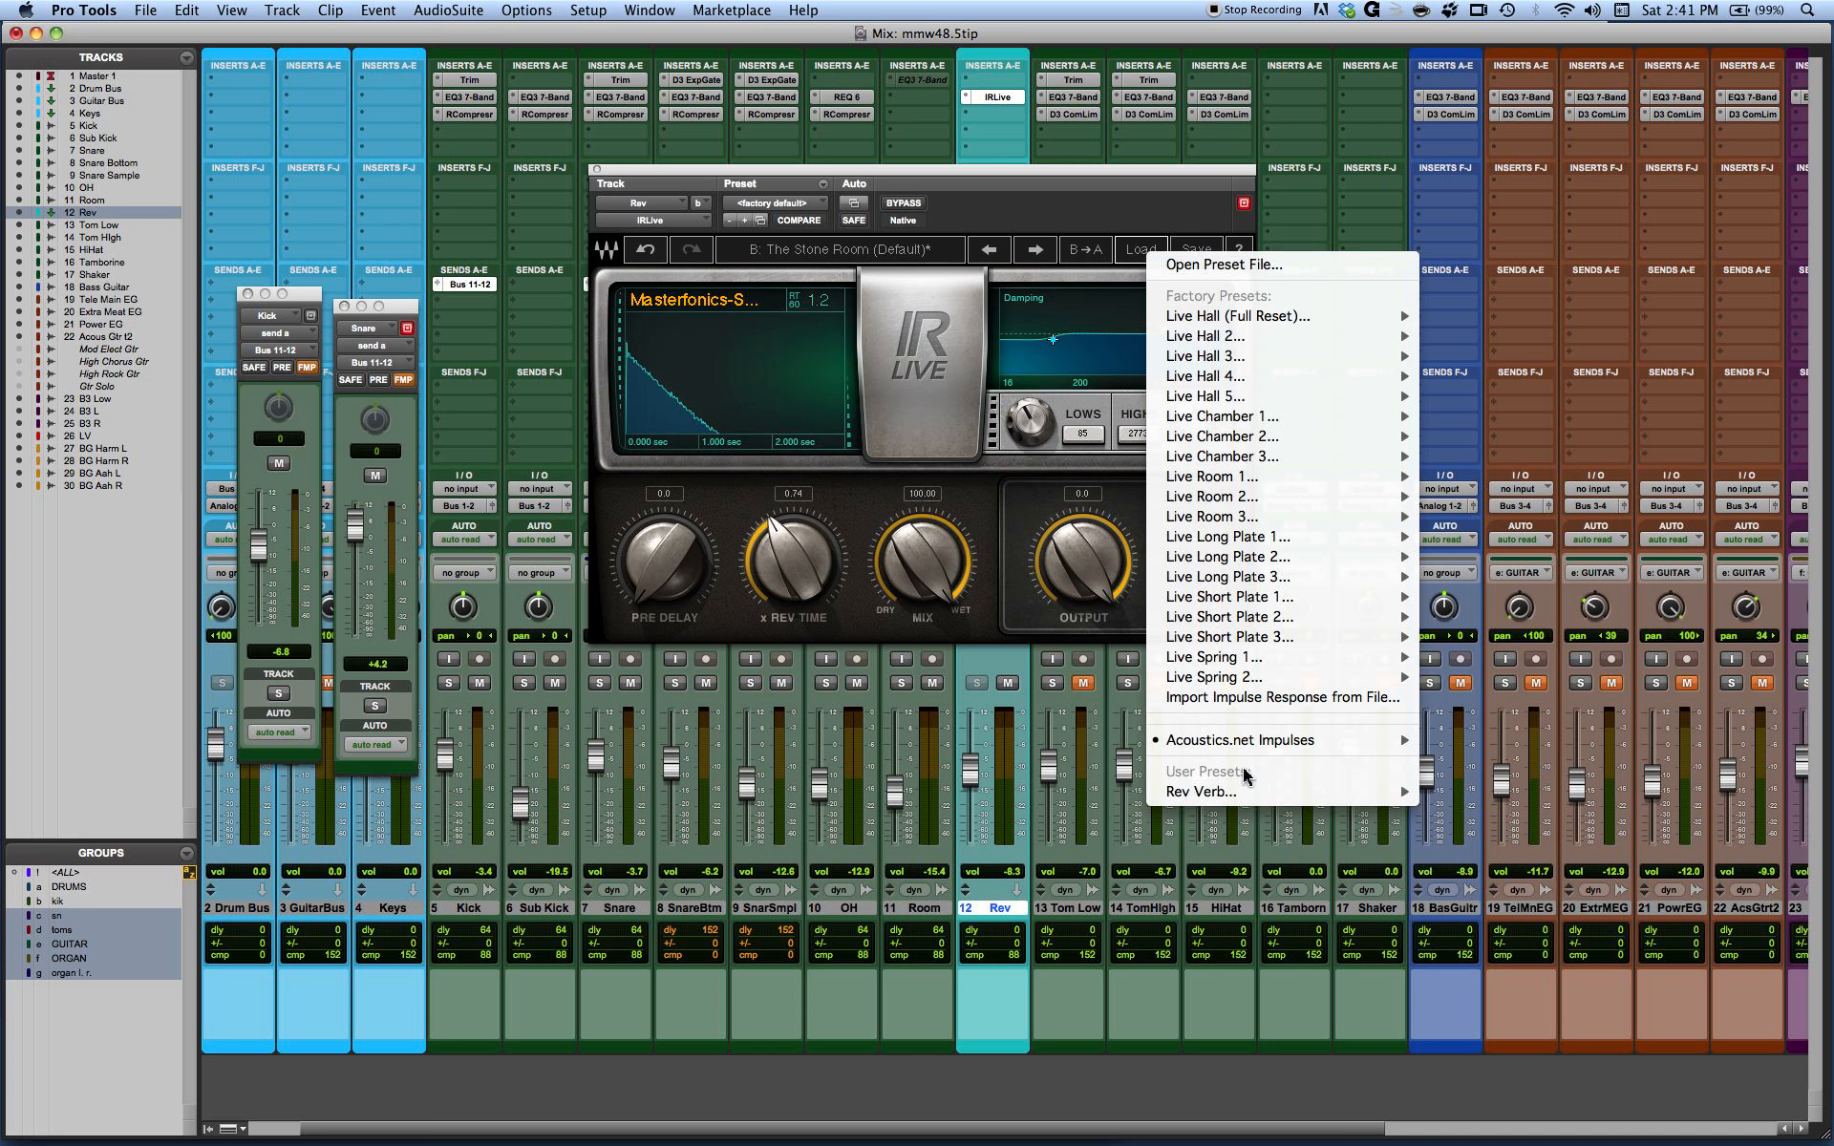
pyautogui.moveTo(1245, 793)
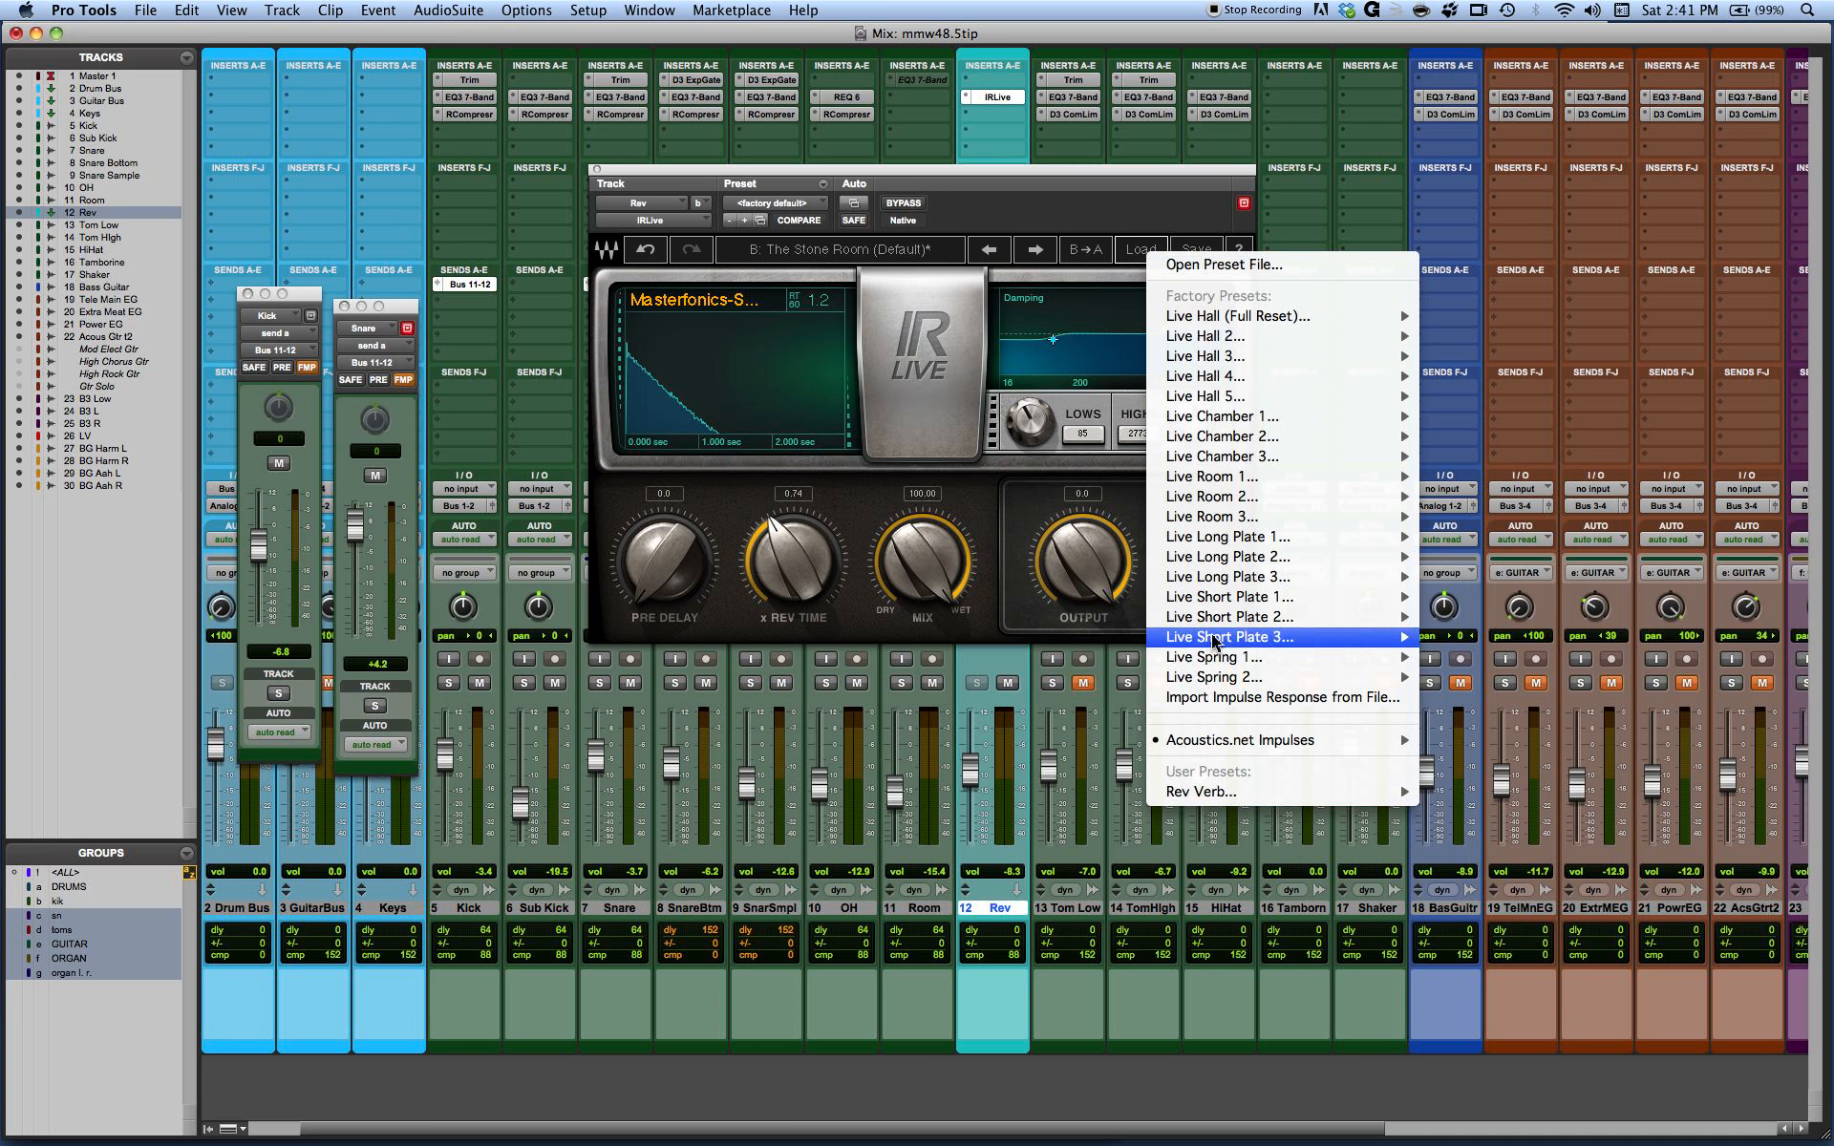
pyautogui.moveTo(1218, 737)
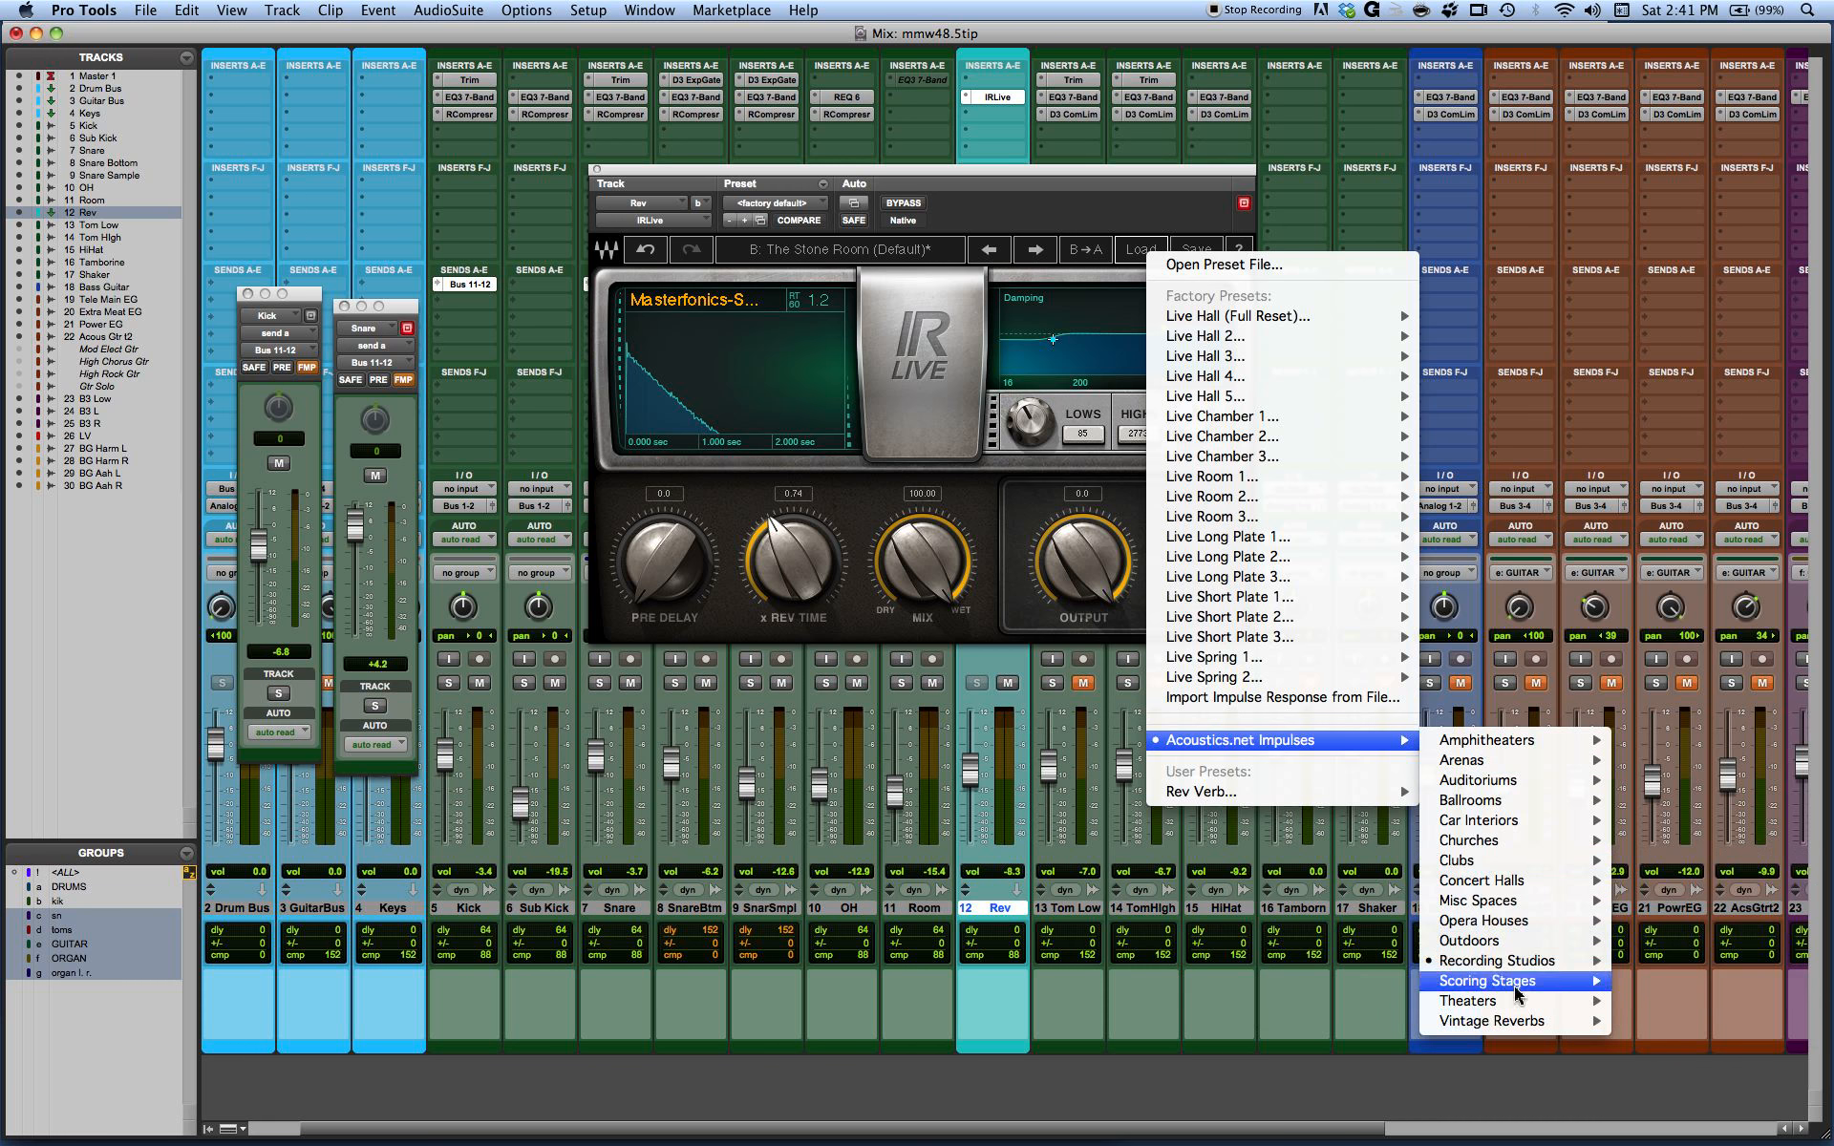
pyautogui.moveTo(1507, 829)
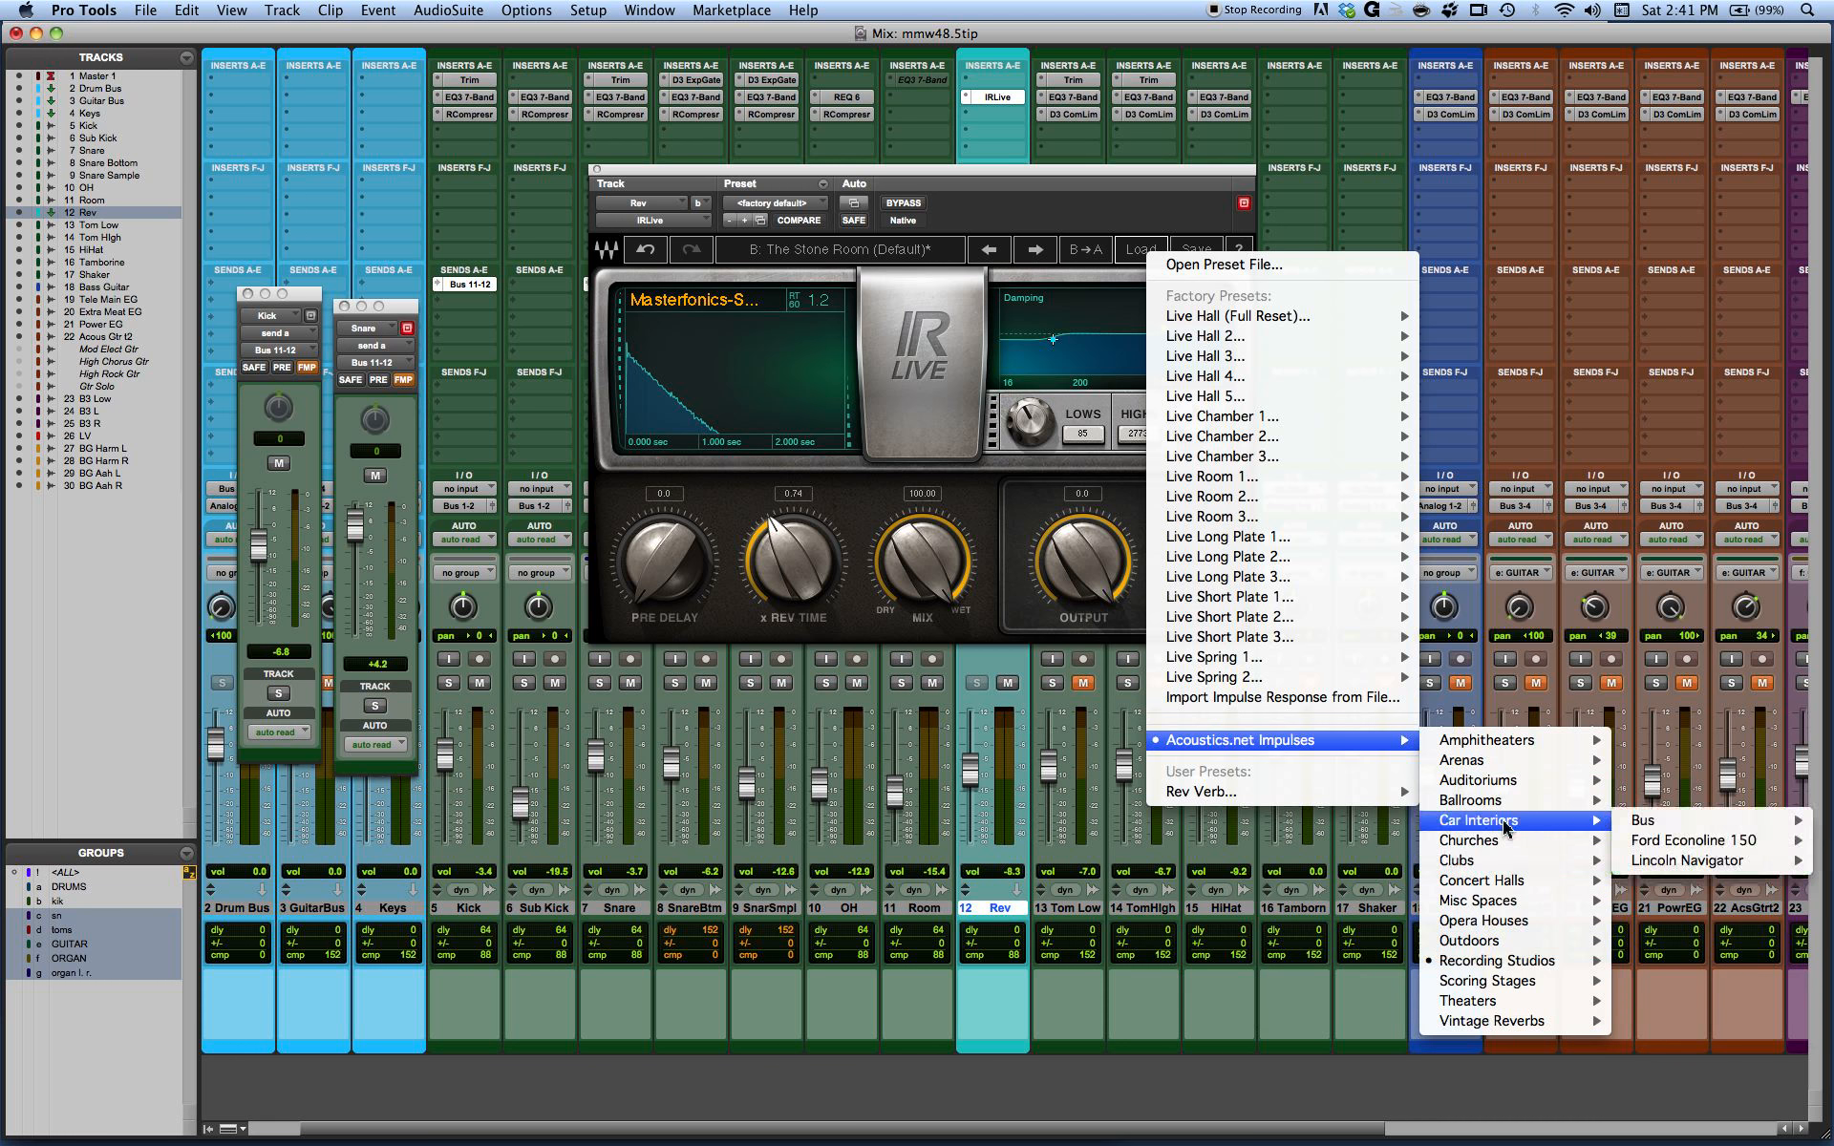
pyautogui.click(1212, 721)
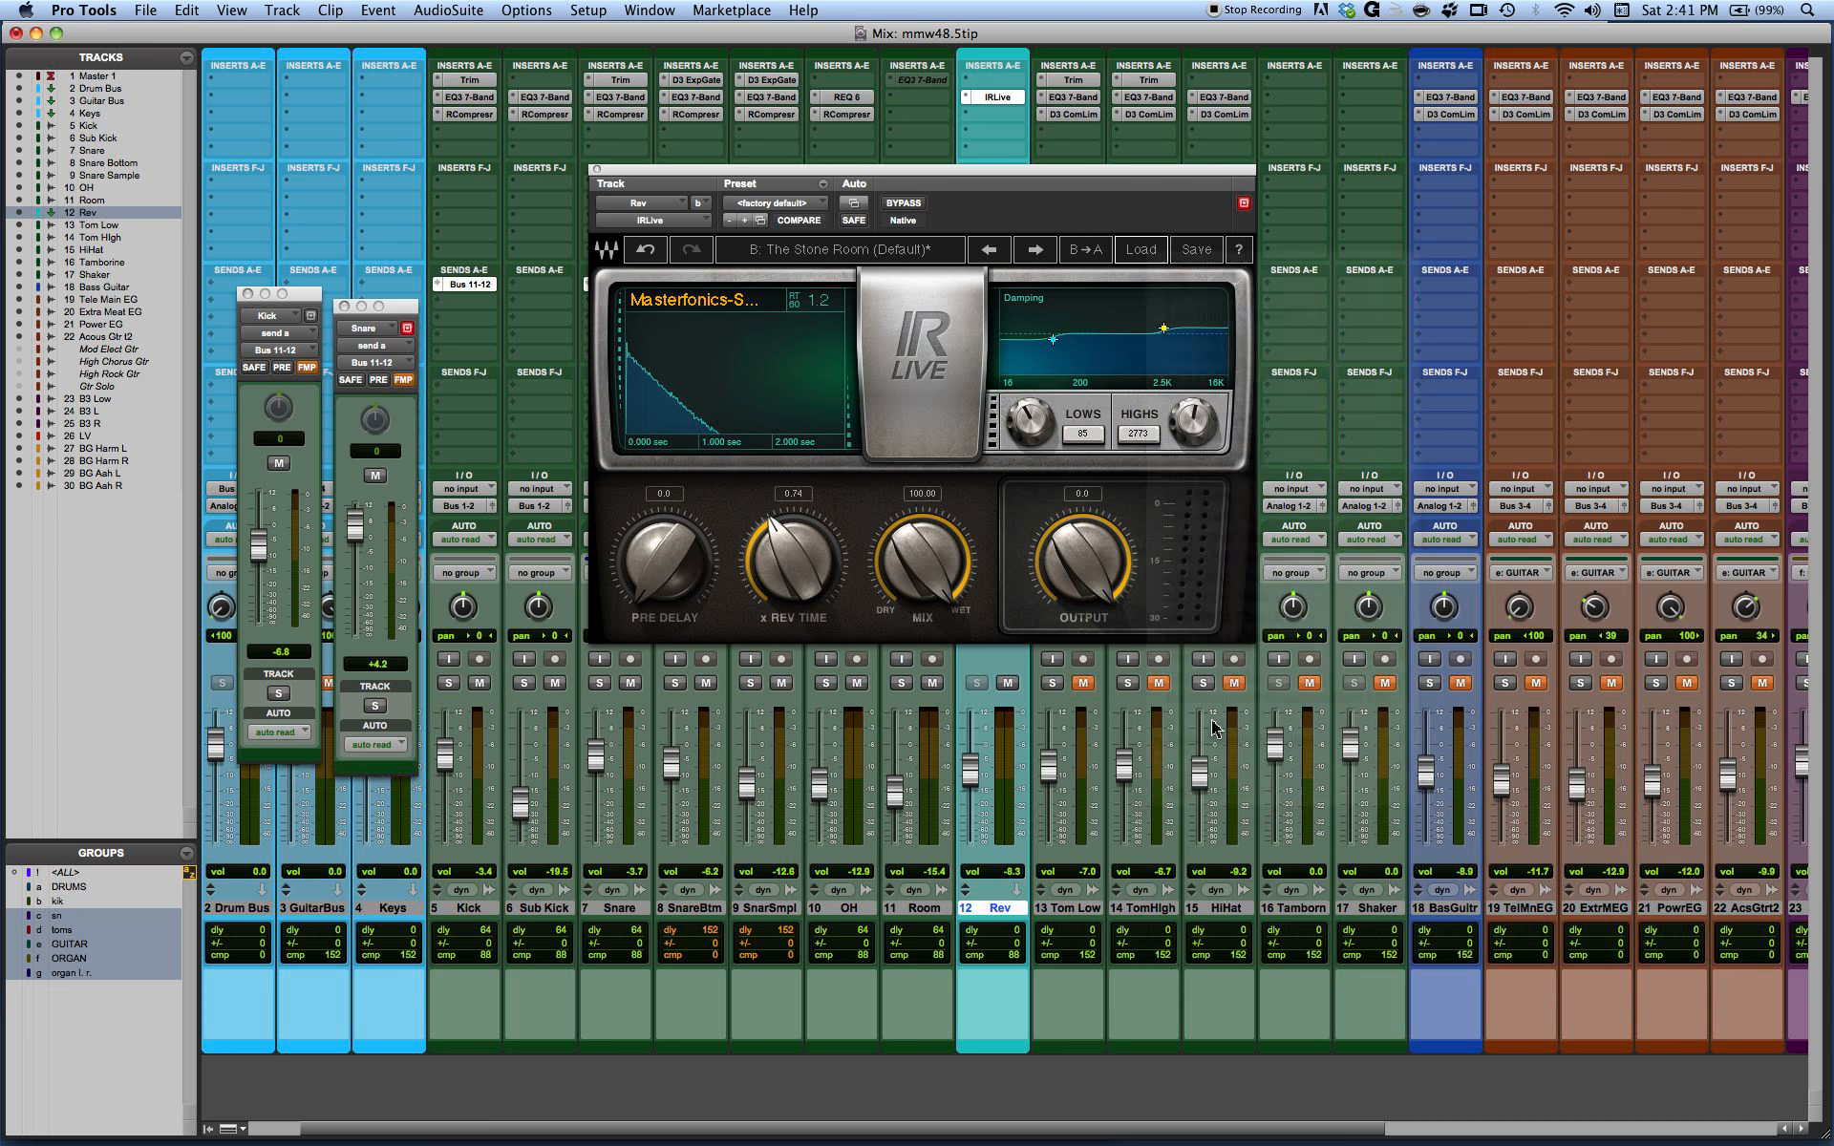